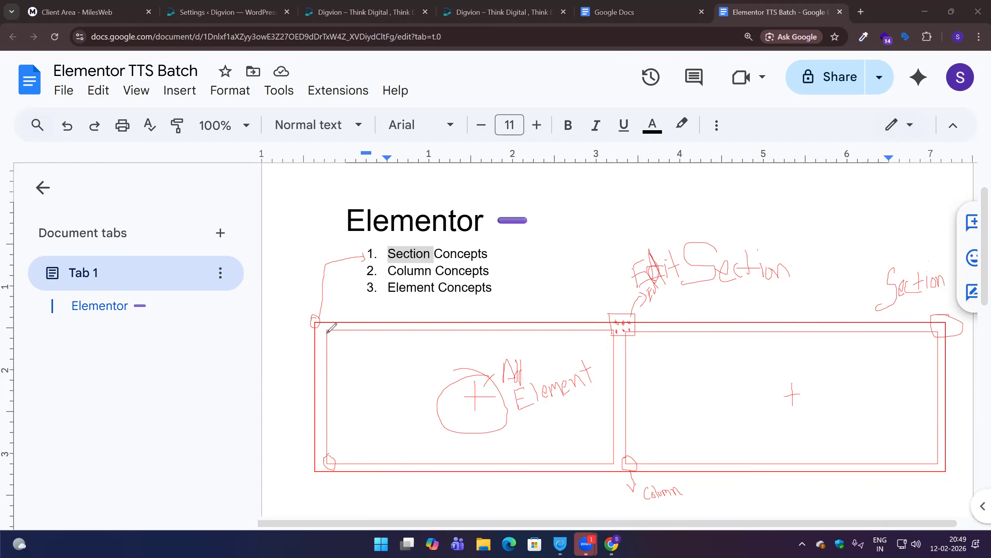
# Mark the column handle at the first column's upper-left corner of the layout sketch and label it "Edit Column" with an arrow.
pyautogui.moveTo(327, 333)
pyautogui.mouseDown()
pyautogui.moveTo(328, 349)
pyautogui.moveTo(343, 349)
pyautogui.moveTo(344, 330)
pyautogui.moveTo(336, 348)
pyautogui.mouseUp()
pyautogui.moveTo(341, 347)
pyautogui.mouseDown()
pyautogui.moveTo(363, 354)
pyautogui.moveTo(378, 339)
pyautogui.moveTo(368, 358)
pyautogui.moveTo(404, 354)
pyautogui.moveTo(419, 366)
pyautogui.moveTo(428, 354)
pyautogui.moveTo(446, 361)
pyautogui.moveTo(450, 351)
pyautogui.moveTo(455, 361)
pyautogui.mouseUp()
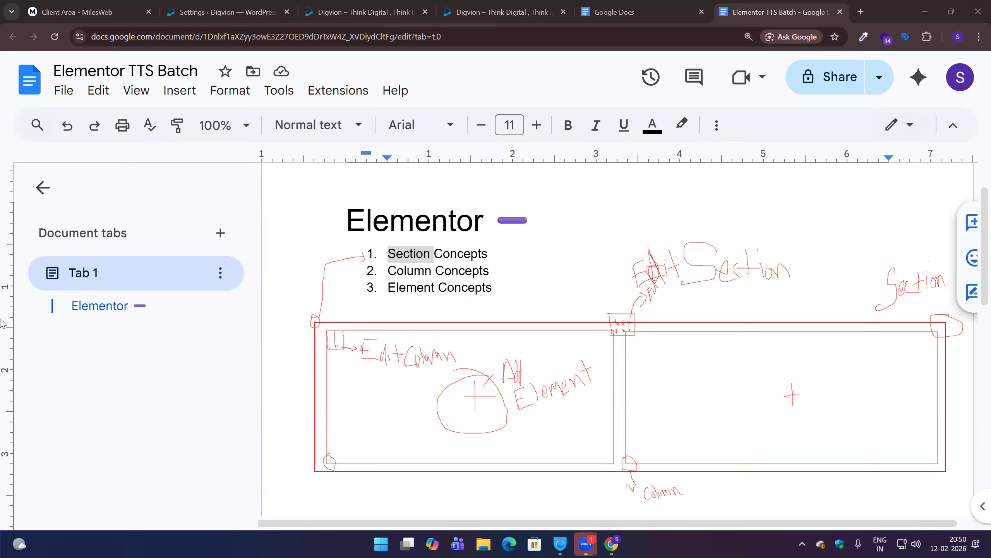
# Open digvion.co.in in a new browser tab and go to its WordPress dashboard.
pyautogui.click(861, 12)
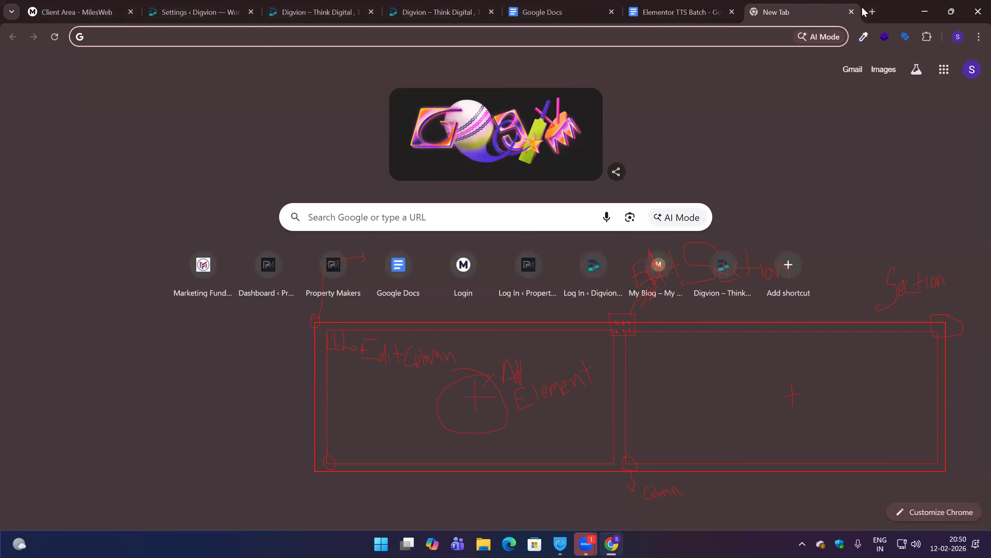
pyautogui.write('did')
pyautogui.press('BackSpace')
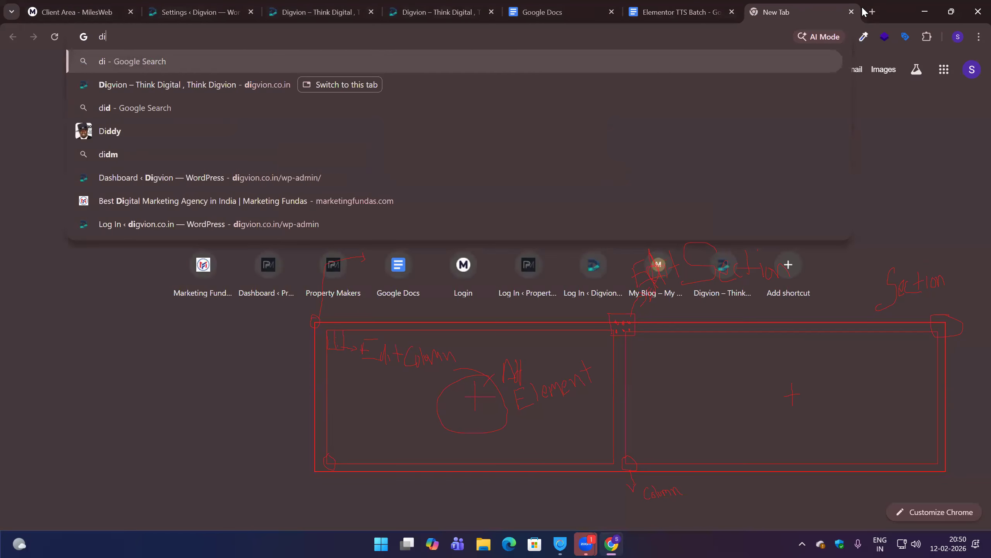
pyautogui.write('g')
pyautogui.press('Return')
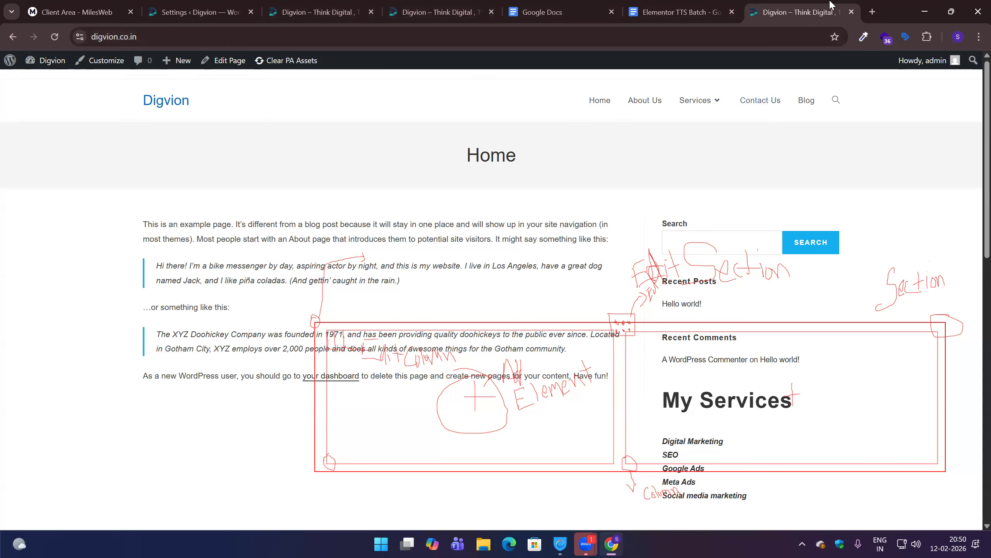
pyautogui.moveTo(51, 62)
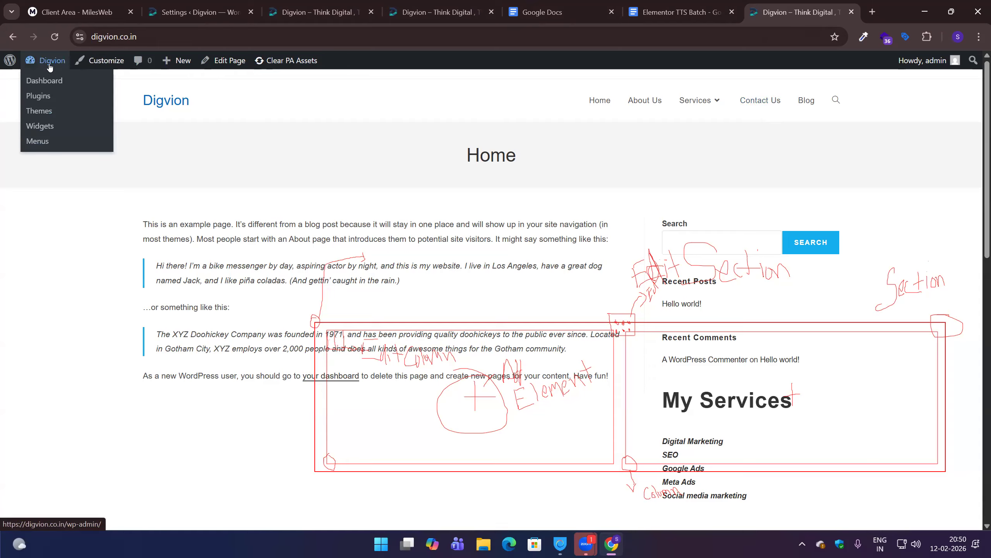
pyautogui.click(48, 80)
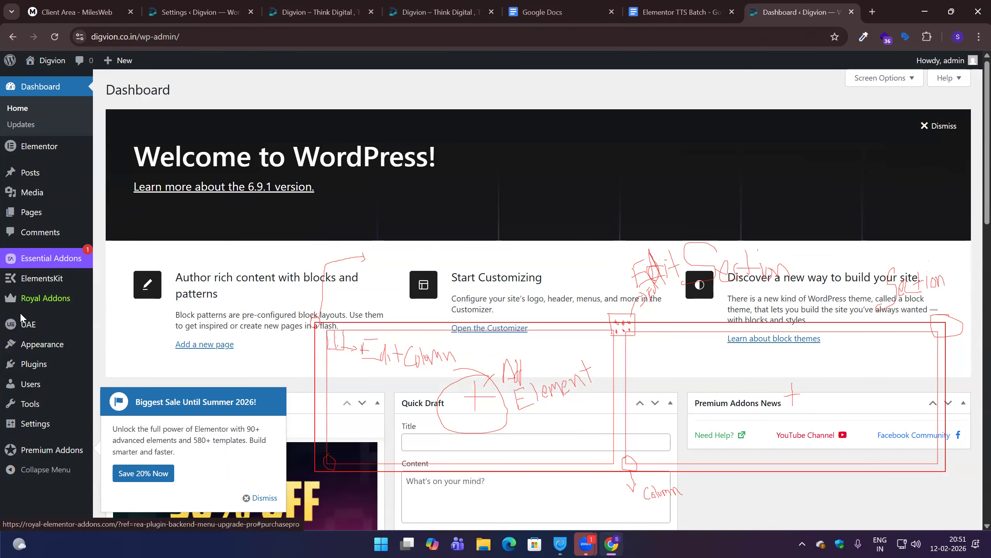
# Open the UAE Header & Footer builder and start a new template.
pyautogui.moveTo(27, 298)
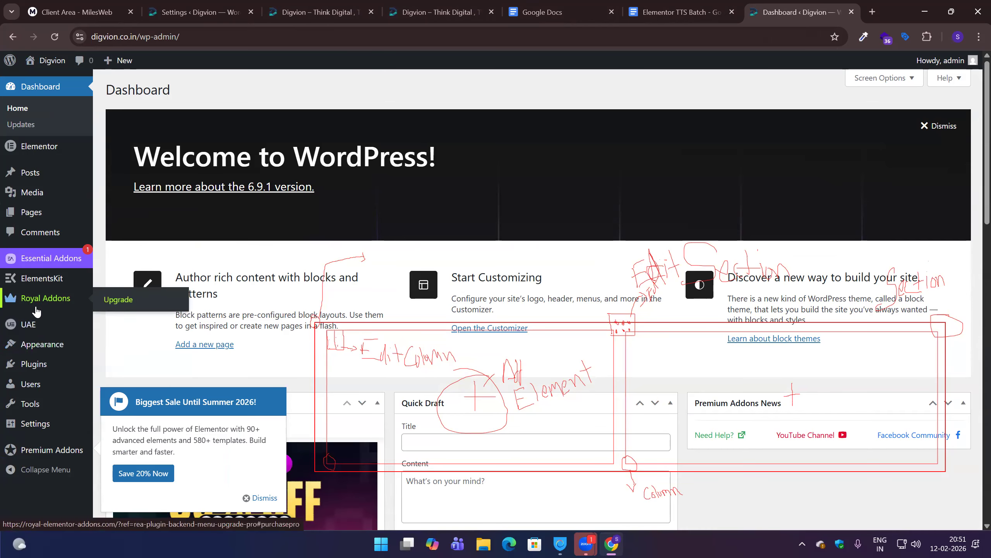
pyautogui.moveTo(35, 328)
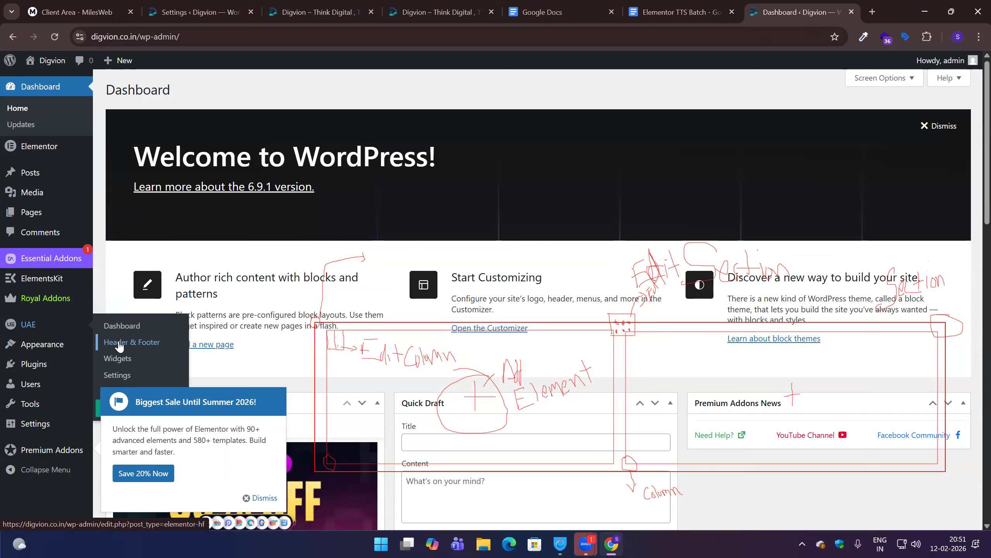
pyautogui.click(142, 344)
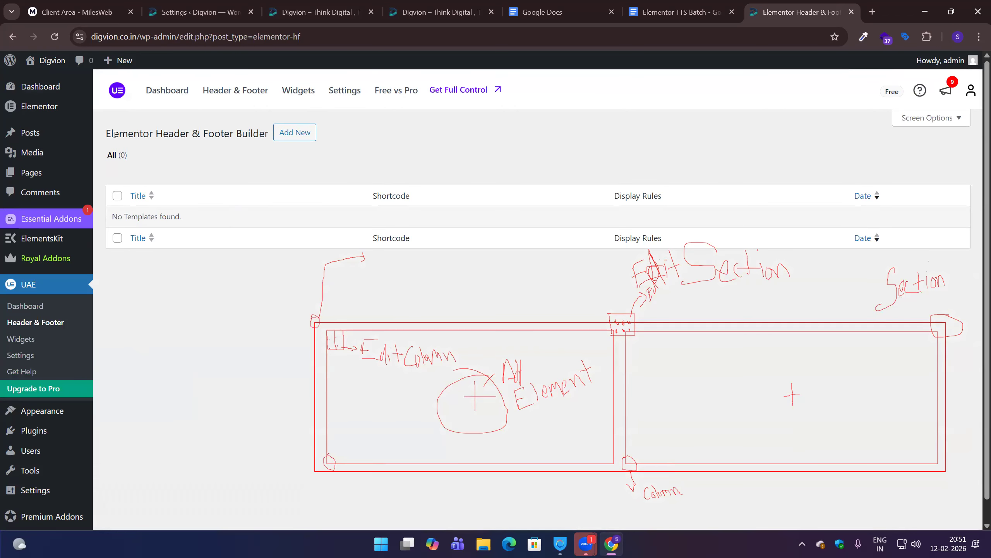
pyautogui.click(294, 133)
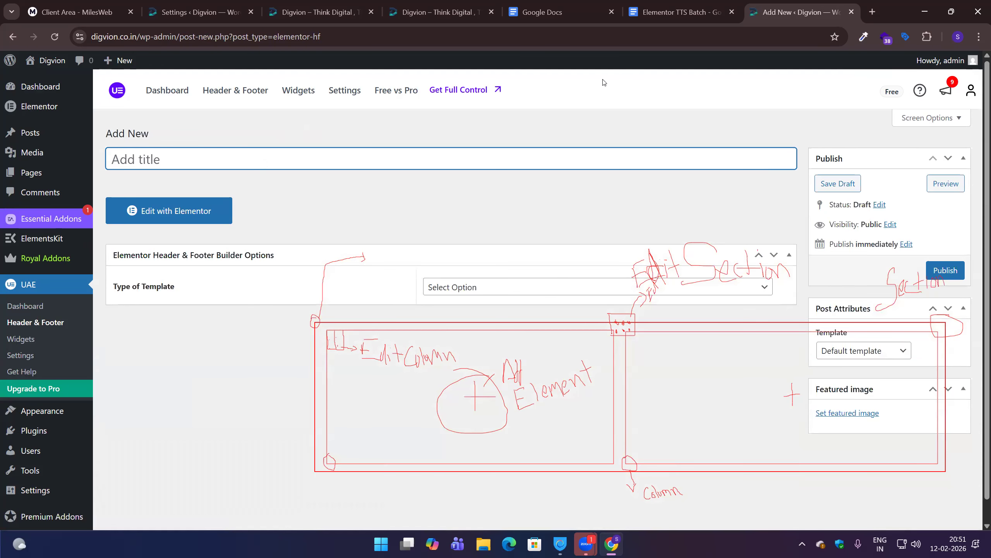
# Title the new template "Header" and set its type of template to Header.
pyautogui.write('Header')
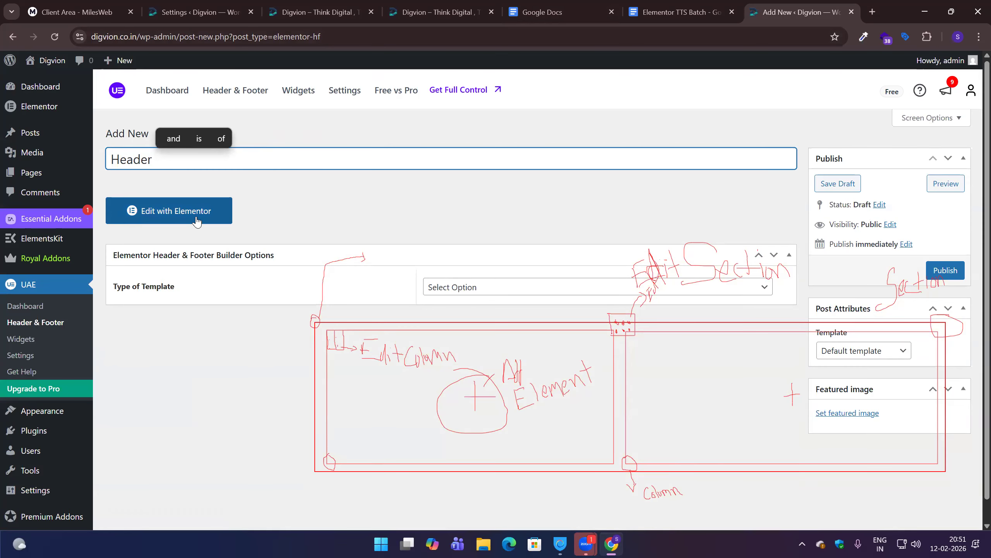
pyautogui.scroll(-1, 212, 259)
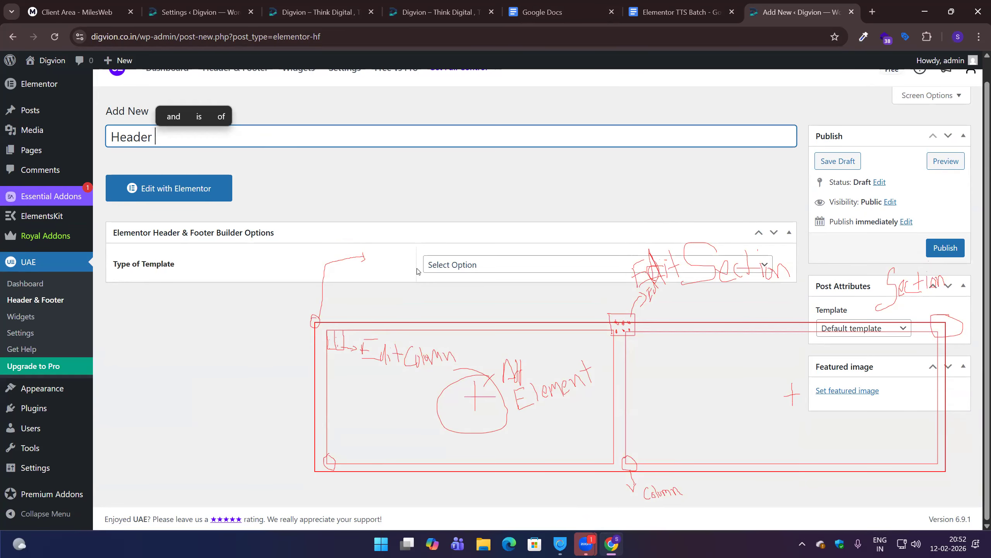
pyautogui.click(491, 268)
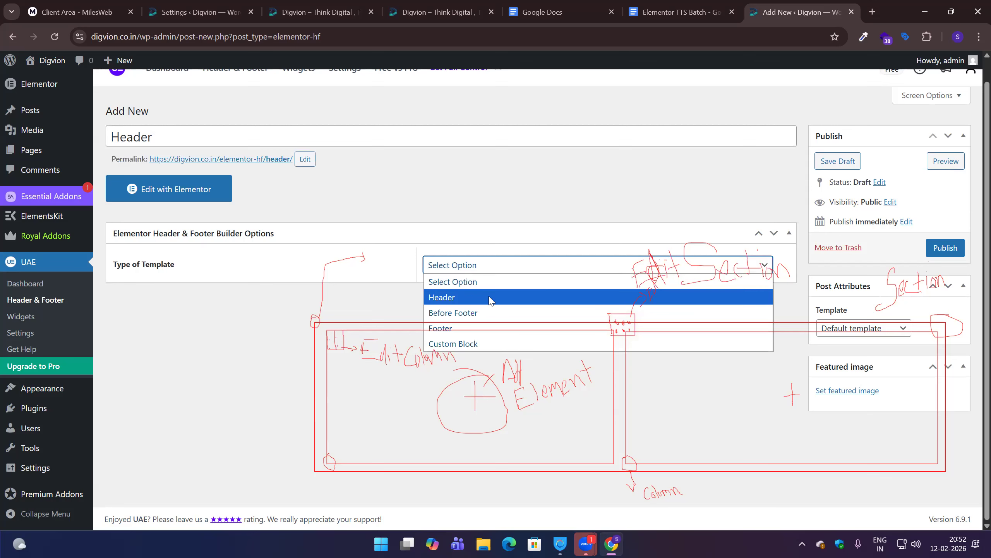
pyautogui.click(467, 298)
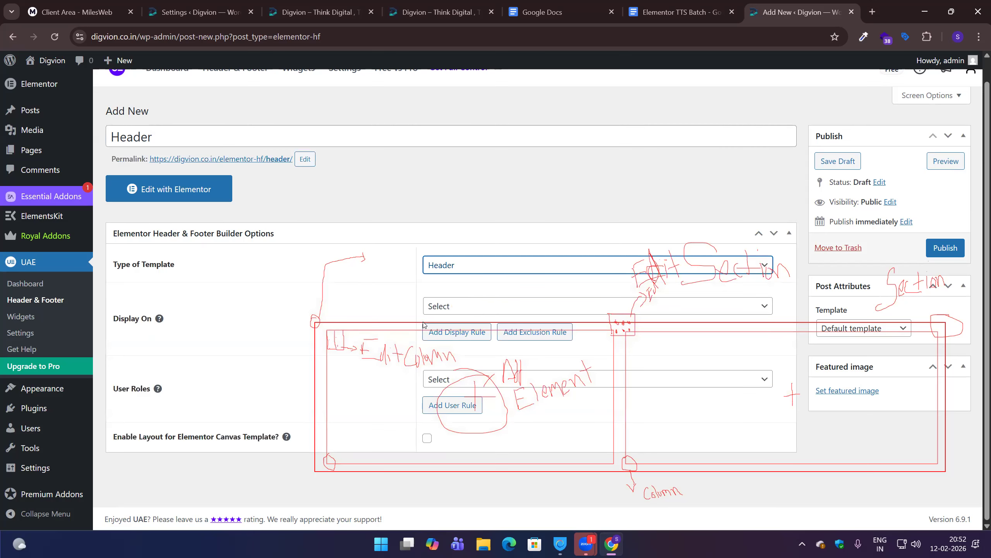
pyautogui.moveTo(177, 261); pyautogui.dragTo(89, 263)
pyautogui.click(327, 258)
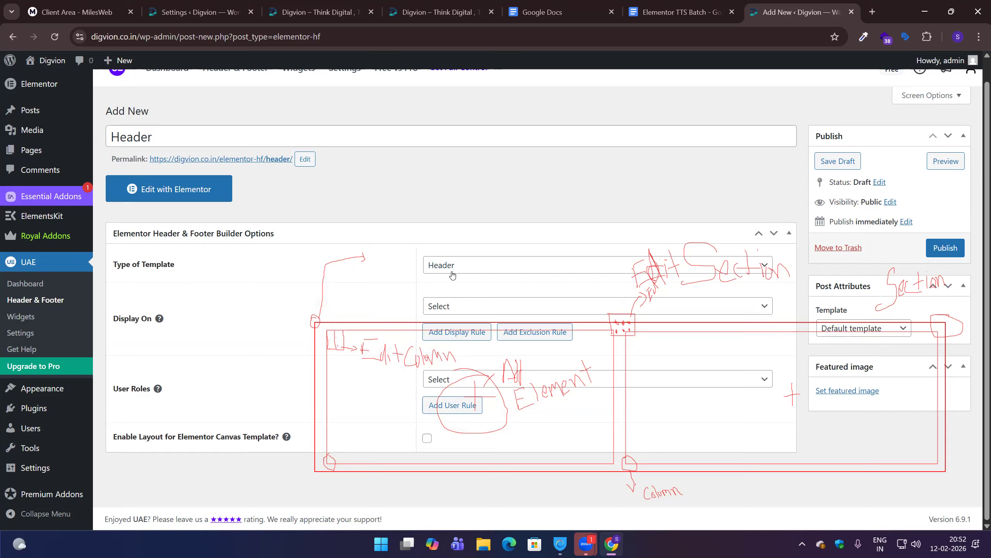
pyautogui.click(490, 268)
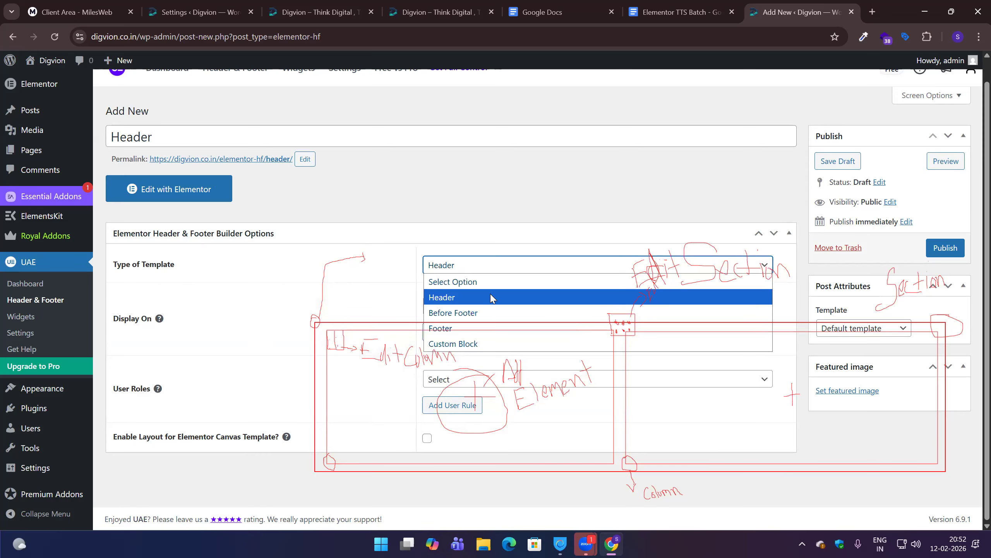
pyautogui.click(275, 302)
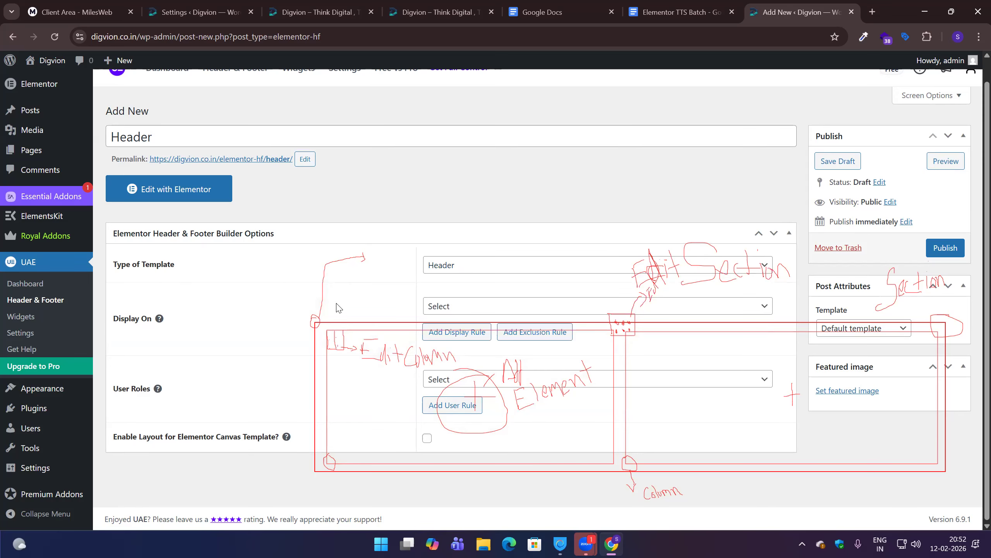
# Set the header template to display on the Entire Website.
pyautogui.moveTo(150, 322); pyautogui.dragTo(118, 321)
pyautogui.click(484, 309)
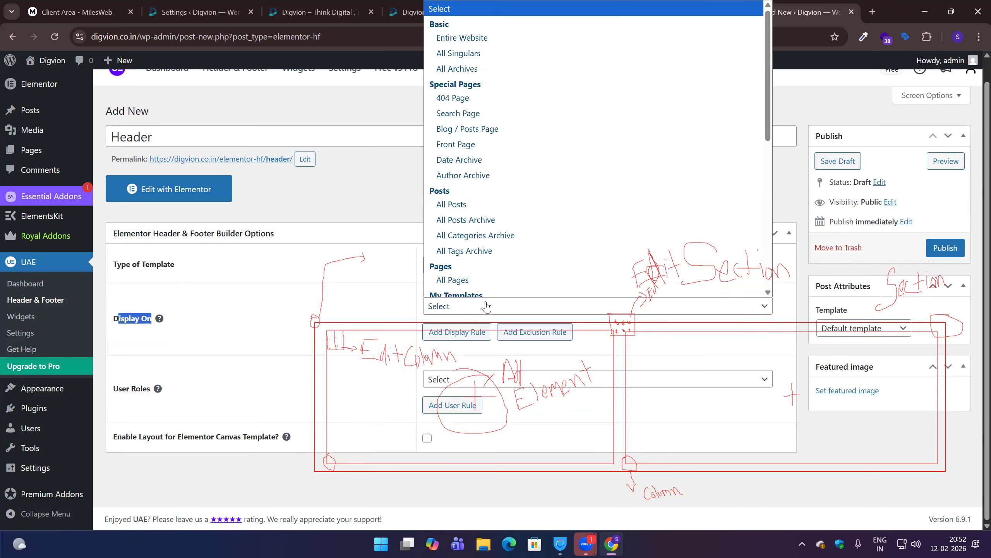
pyautogui.click(455, 38)
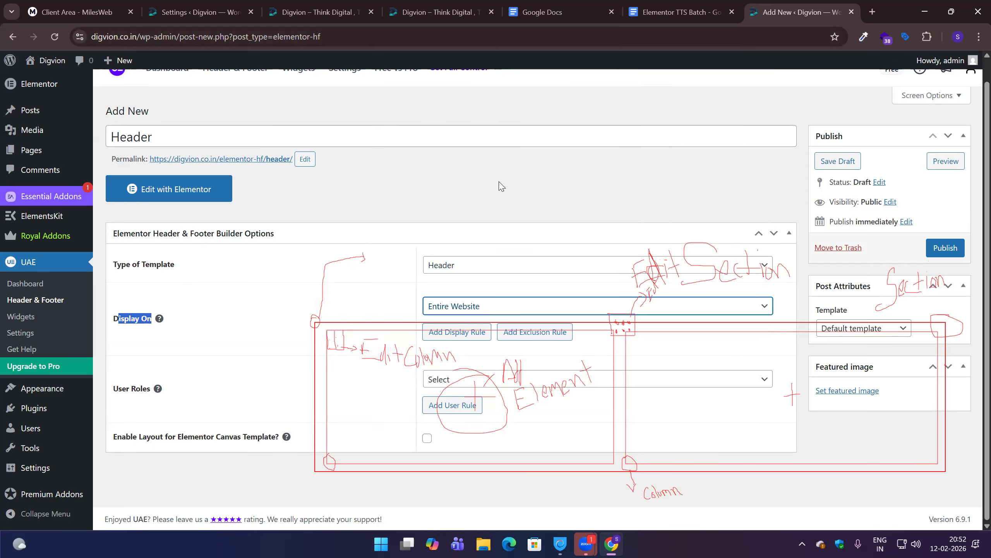
# Open marketingfundas.com and bodyholicnutrition.com in separate new browser tabs as header examples.
pyautogui.click(873, 12)
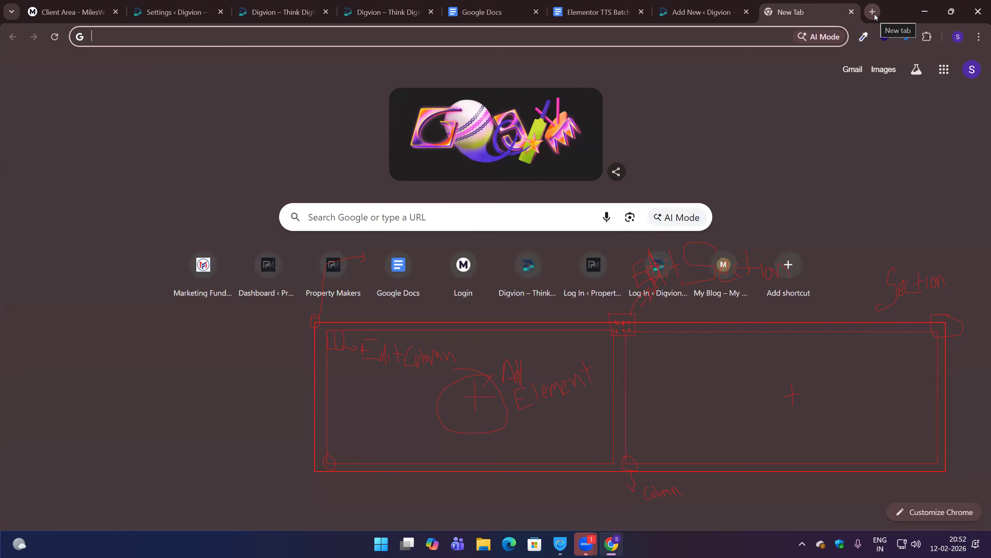
pyautogui.write('marketingfundas.com')
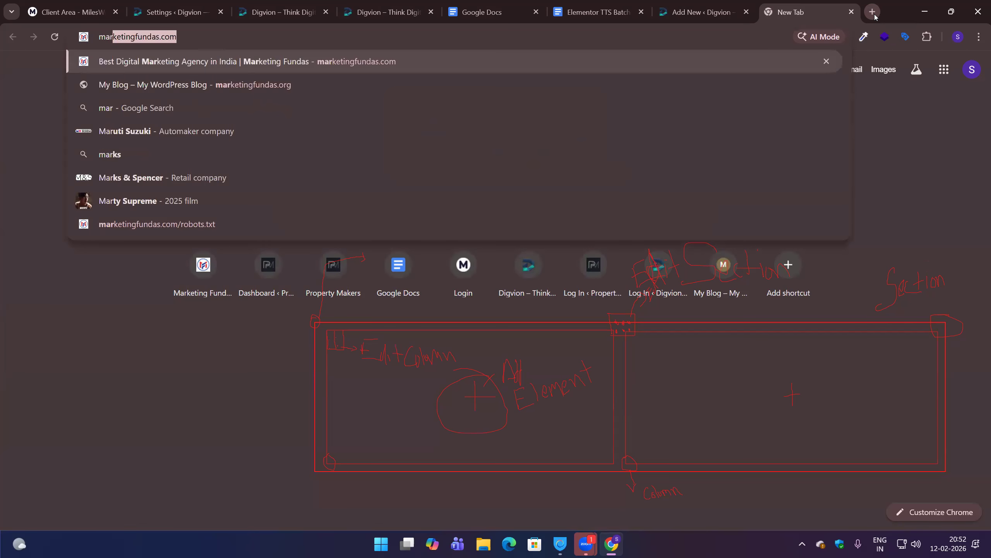
pyautogui.press('Return')
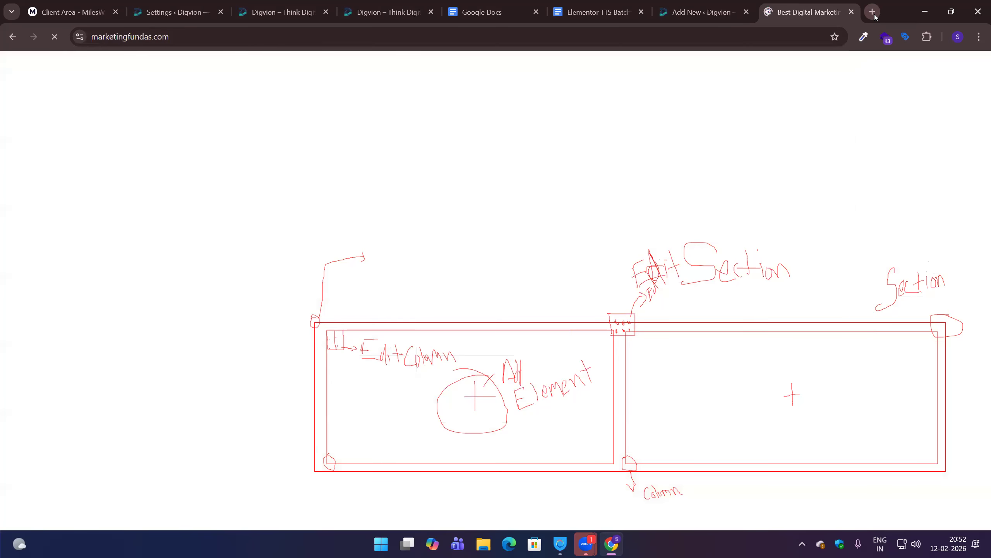
pyautogui.click(872, 12)
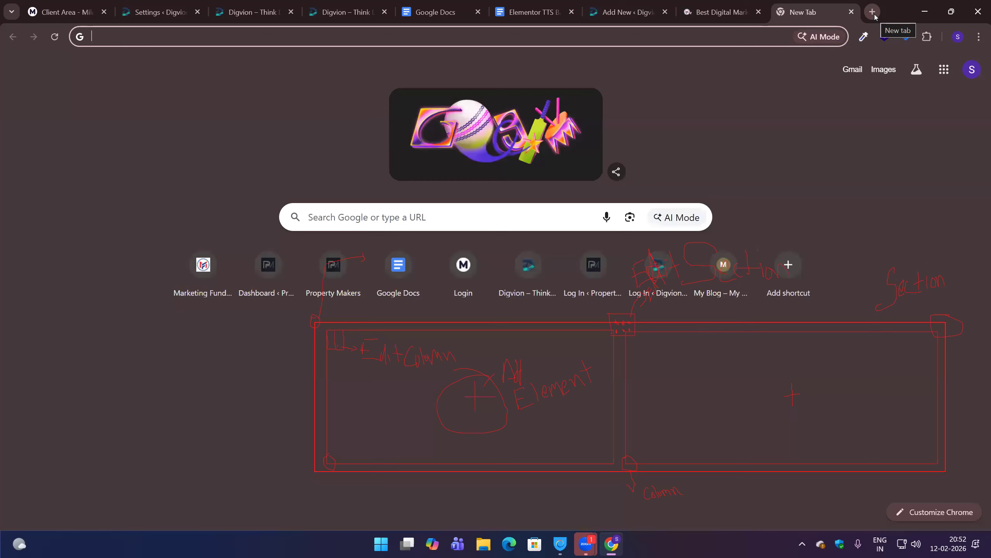
pyautogui.write('body')
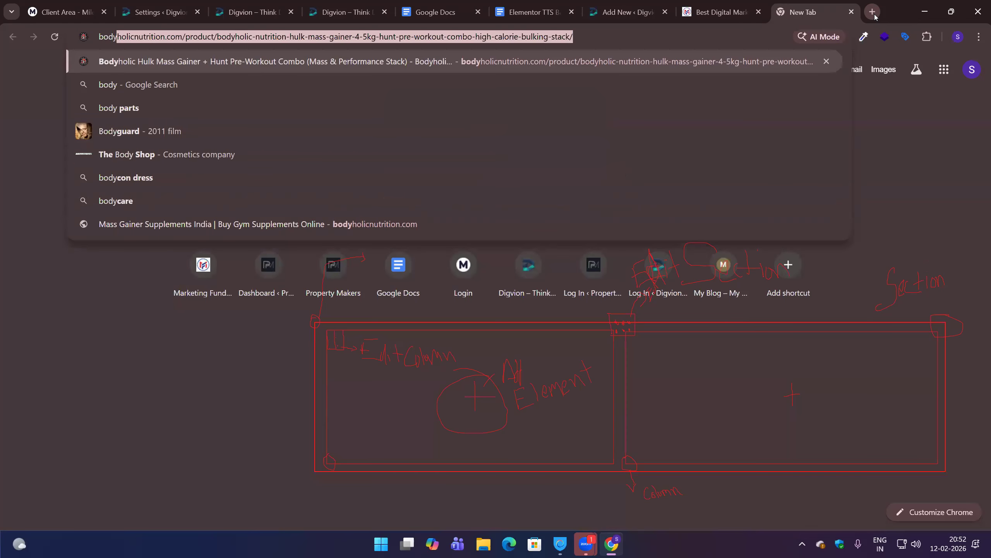
pyautogui.press('Up')
pyautogui.press('Return')
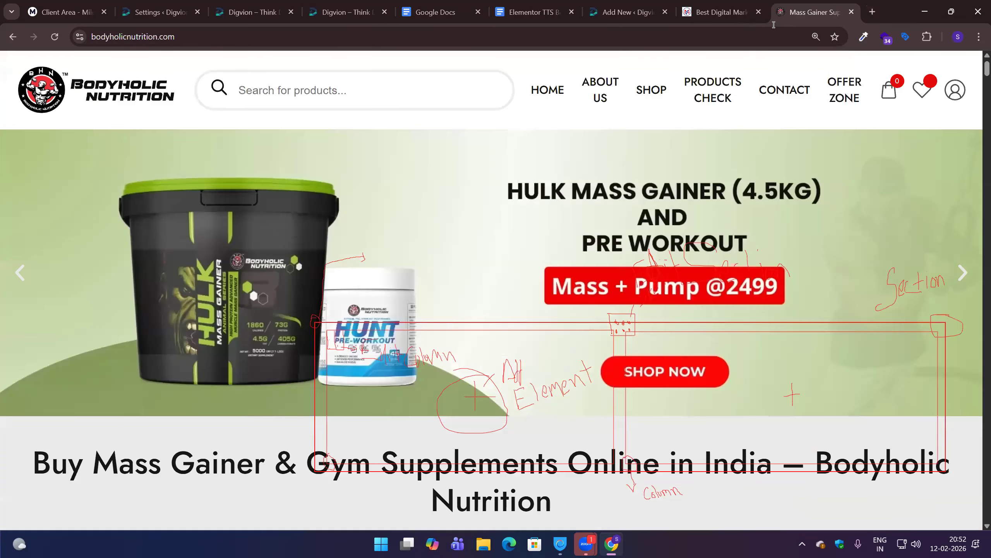
# Examine the shared header across the Bodyholic Nutrition site's About Us, Shop, Products Check and Contact pages.
pyautogui.hotkey('ctrl', '-')
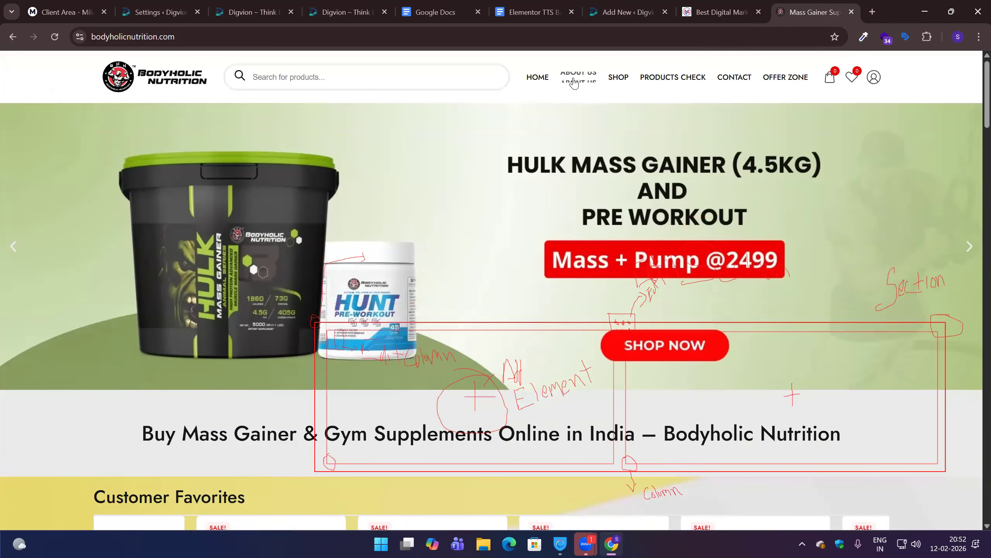
pyautogui.click(593, 82)
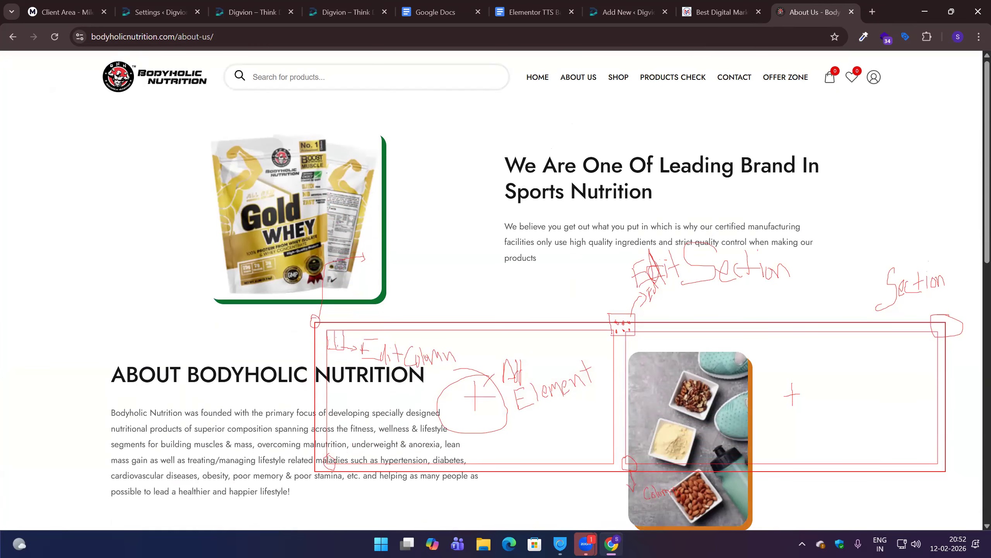
pyautogui.click(618, 78)
pyautogui.scroll(-4, 567, 228)
pyautogui.scroll(4, 582, 236)
pyautogui.click(691, 78)
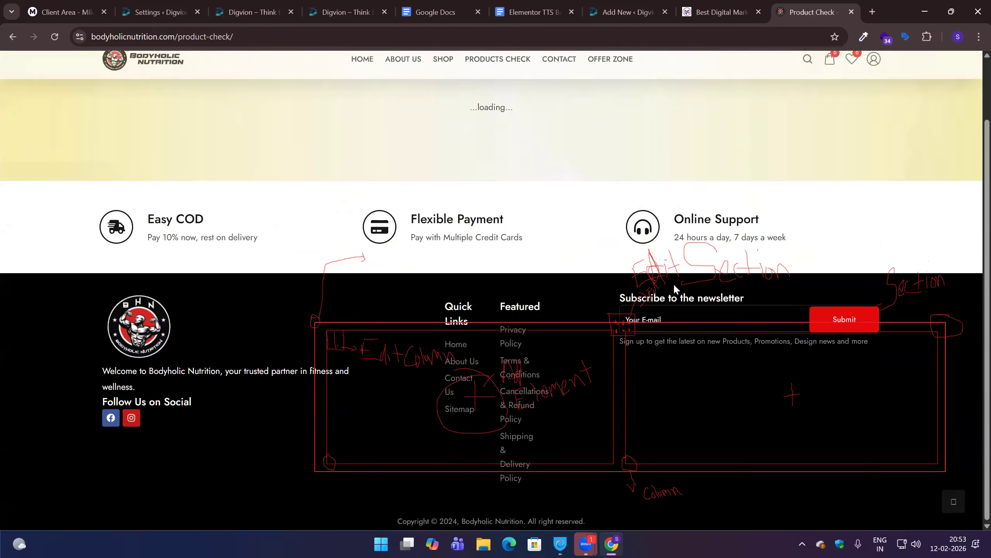
pyautogui.click(743, 77)
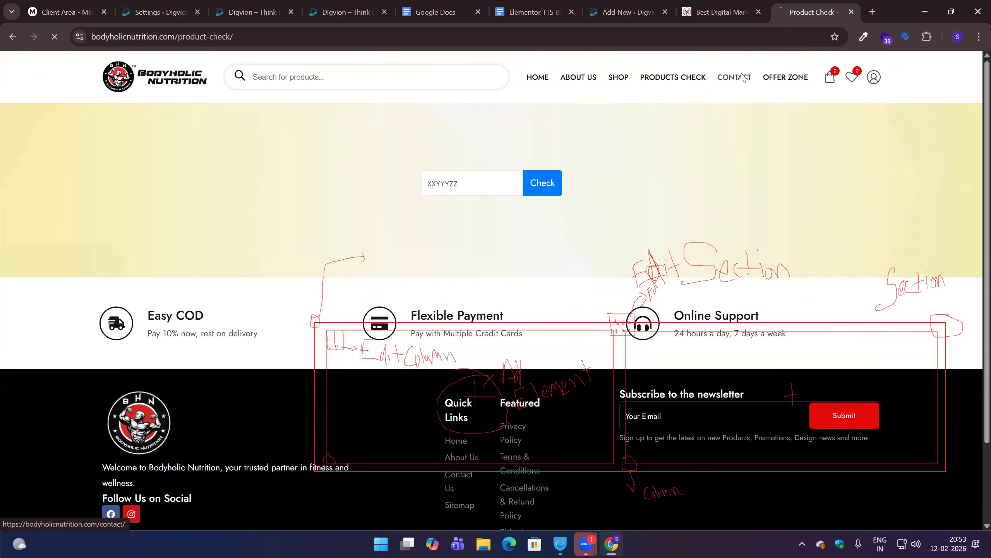
pyautogui.scroll(-6, 593, 237)
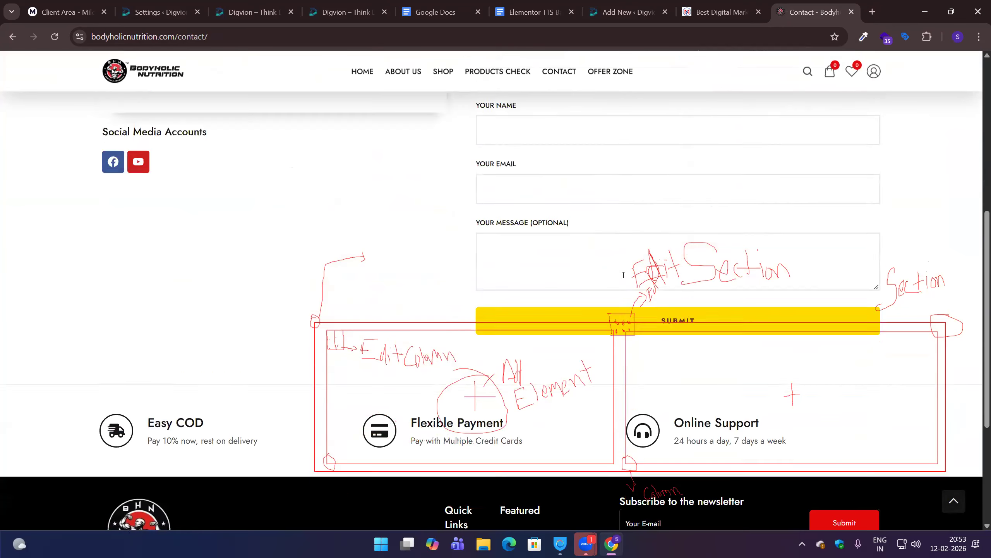
pyautogui.scroll(6, 625, 273)
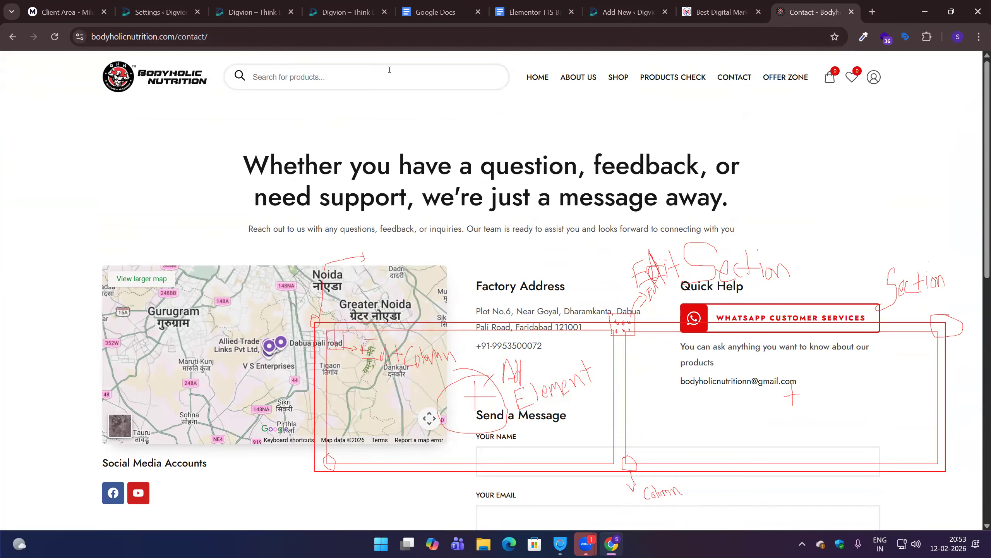
# Return to the Digvion header template and review its Display On and User Roles settings.
pyautogui.moveTo(149, 15)
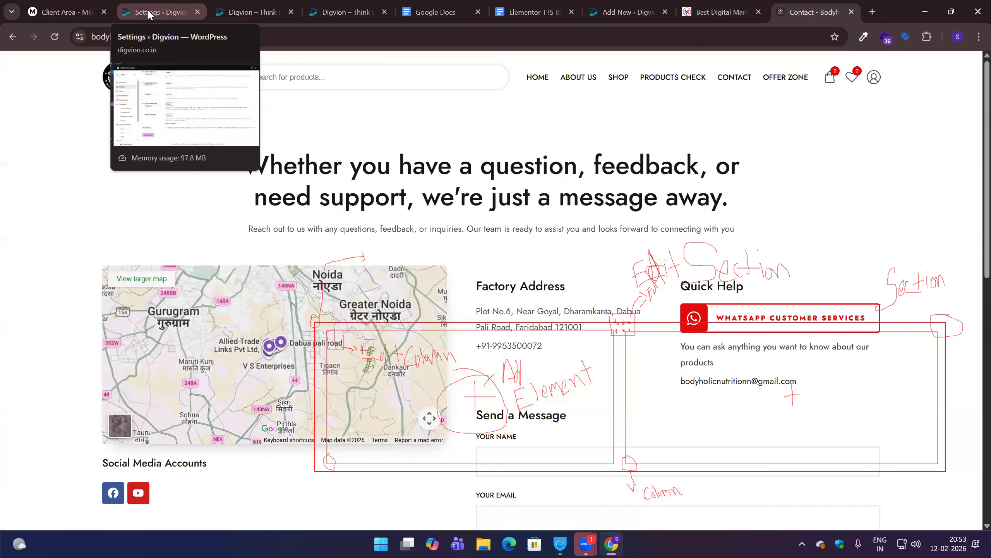
pyautogui.click(623, 9)
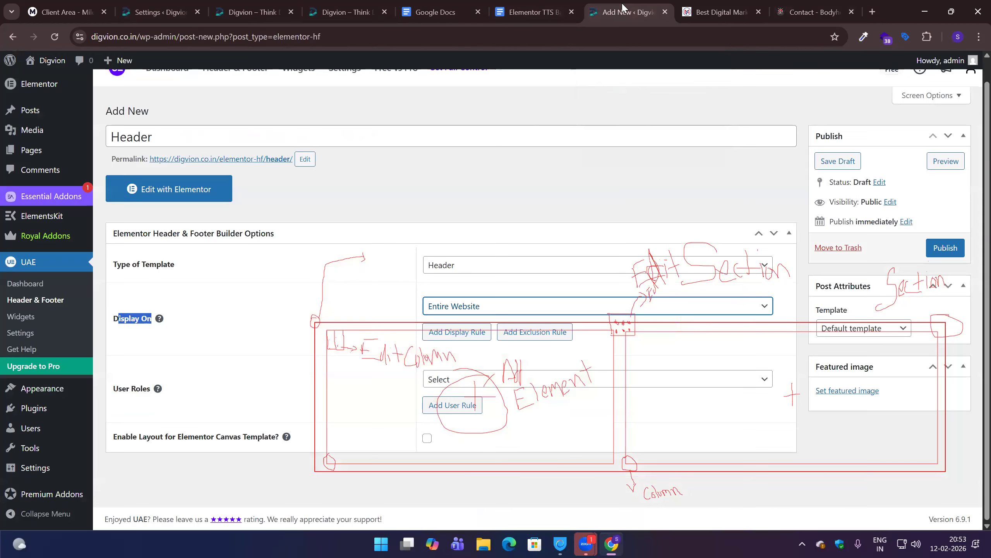
pyautogui.tripleClick(133, 321)
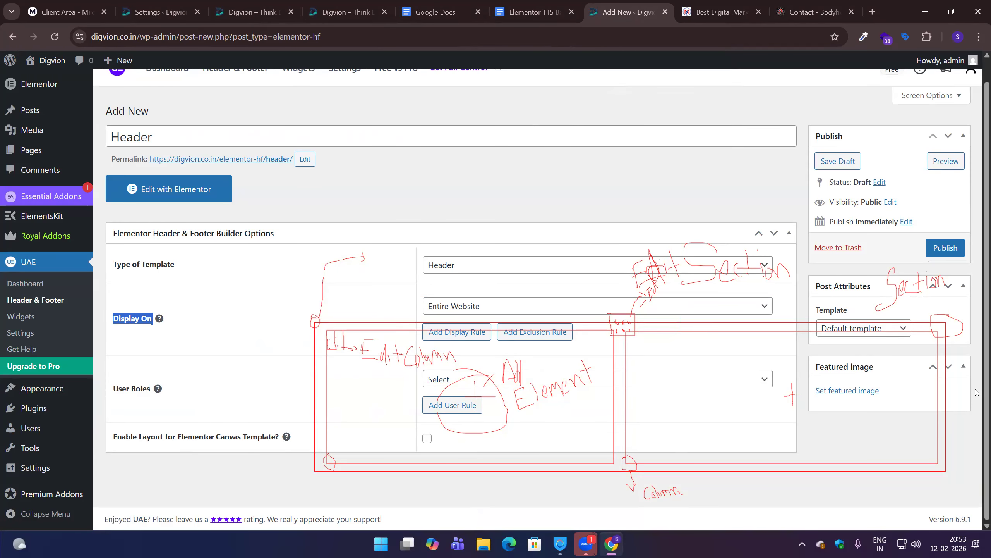
pyautogui.scroll(1, 589, 421)
pyautogui.scroll(-1, 588, 421)
pyautogui.click(150, 395)
pyautogui.moveTo(150, 394); pyautogui.dragTo(113, 390)
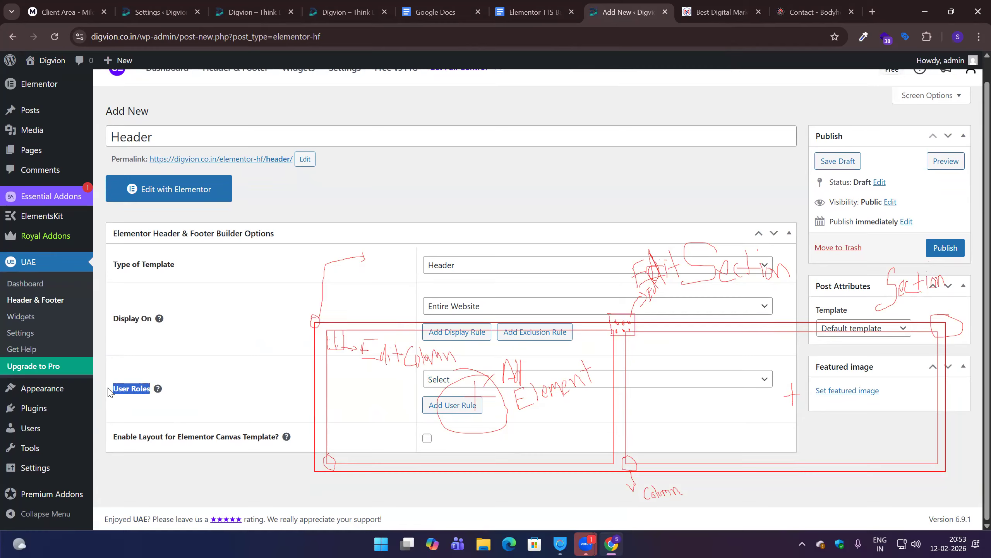
# Set the header template's User Roles condition to All.
pyautogui.click(731, 379)
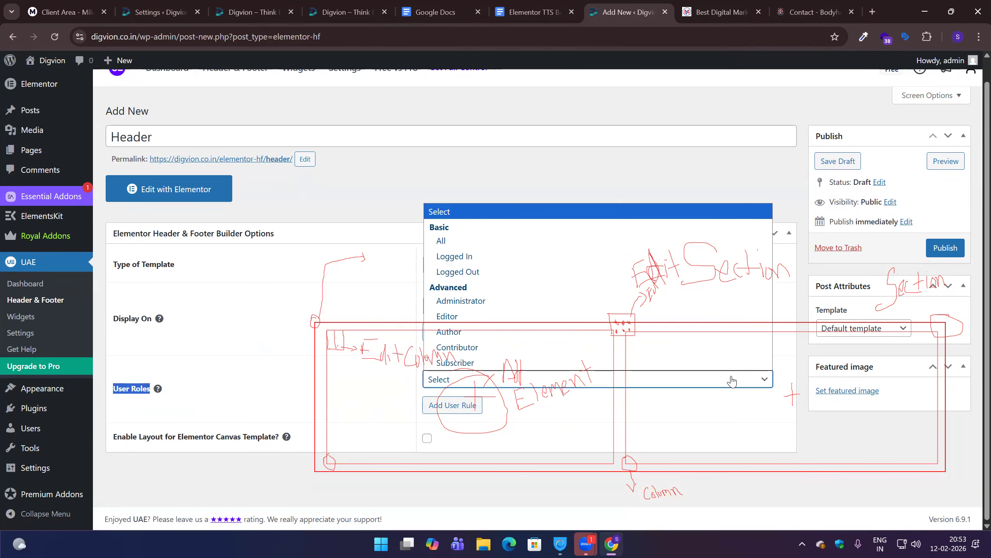
pyautogui.click(440, 239)
pyautogui.click(491, 385)
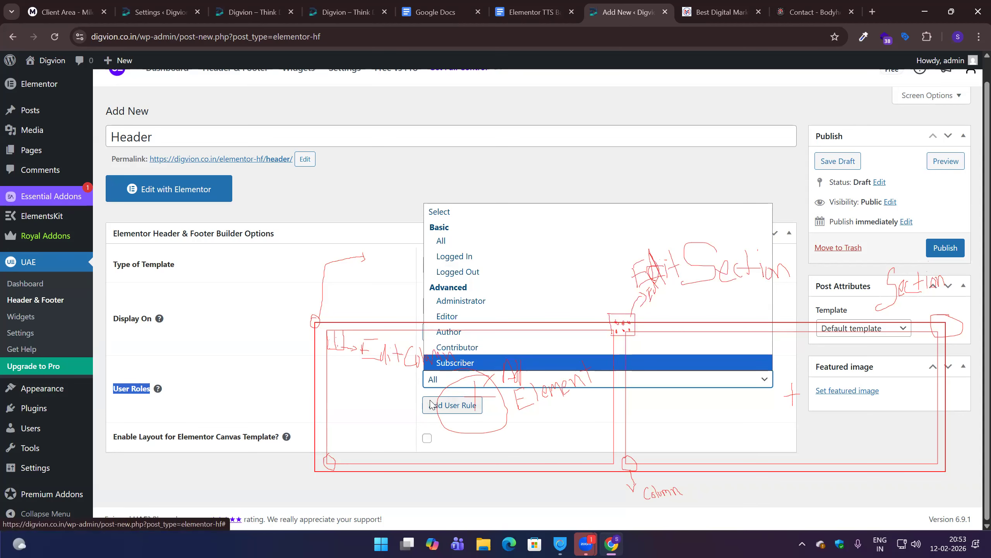
pyautogui.click(495, 379)
pyautogui.click(453, 377)
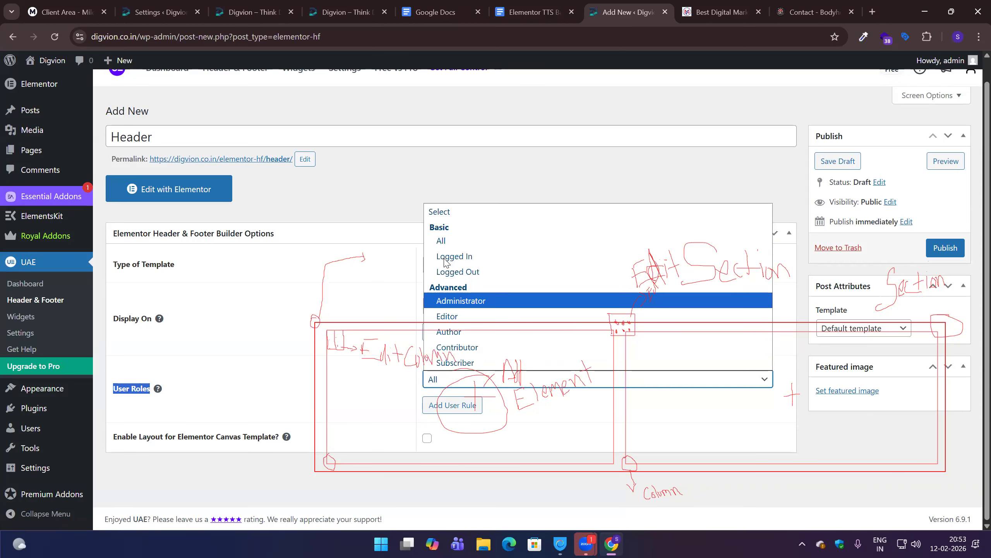
pyautogui.click(445, 237)
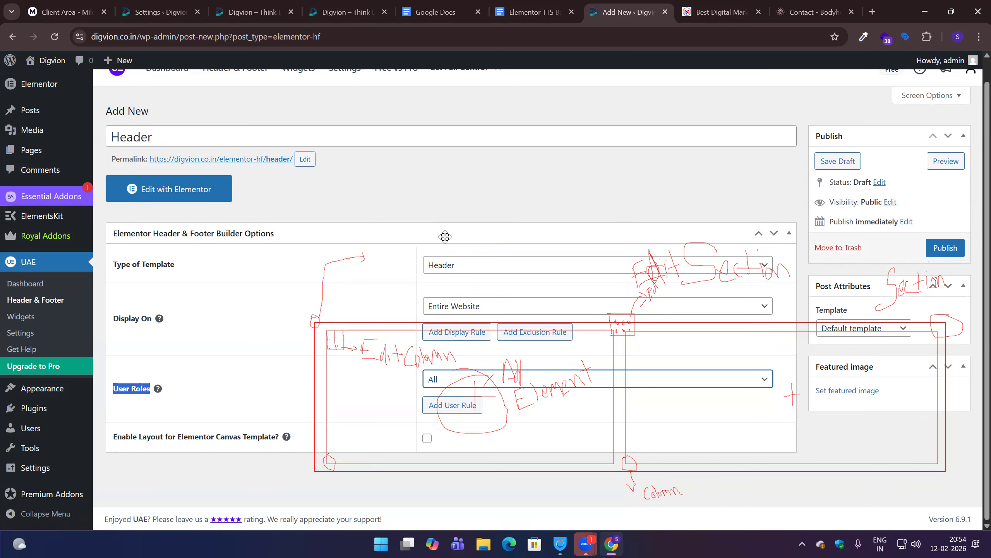
# Open the header template in the Elementor editor and dismiss the notifications pop-up.
pyautogui.click(798, 11)
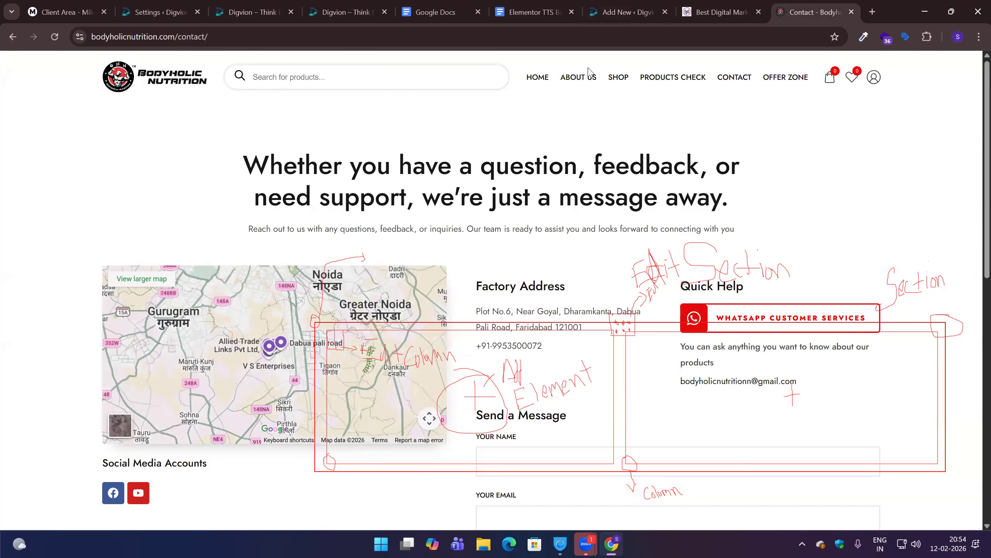
pyautogui.click(642, 9)
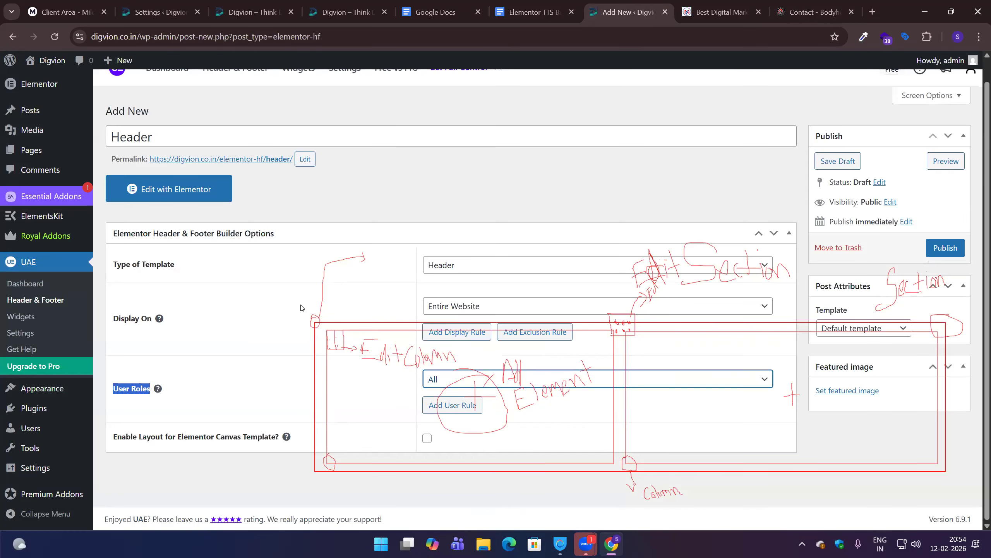
pyautogui.click(207, 199)
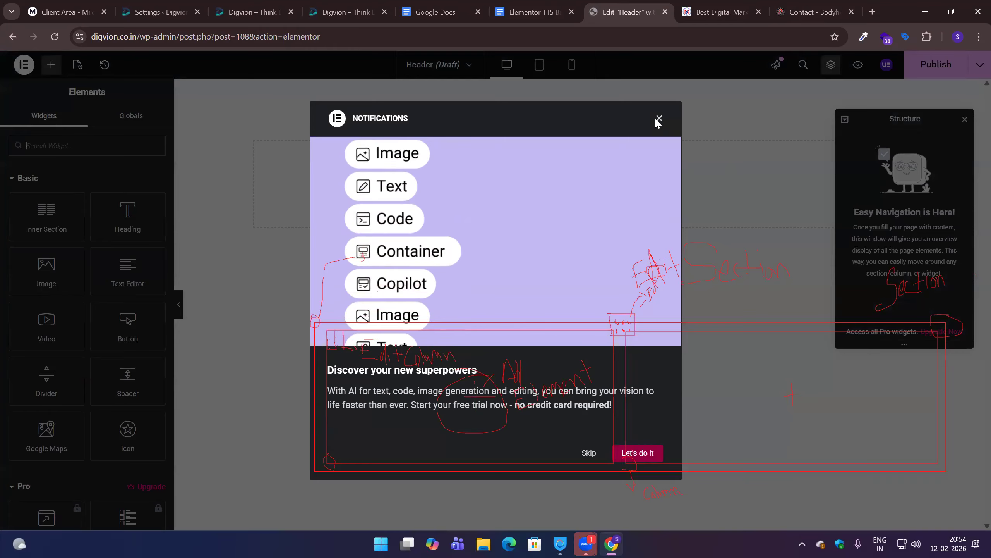
pyautogui.click(658, 119)
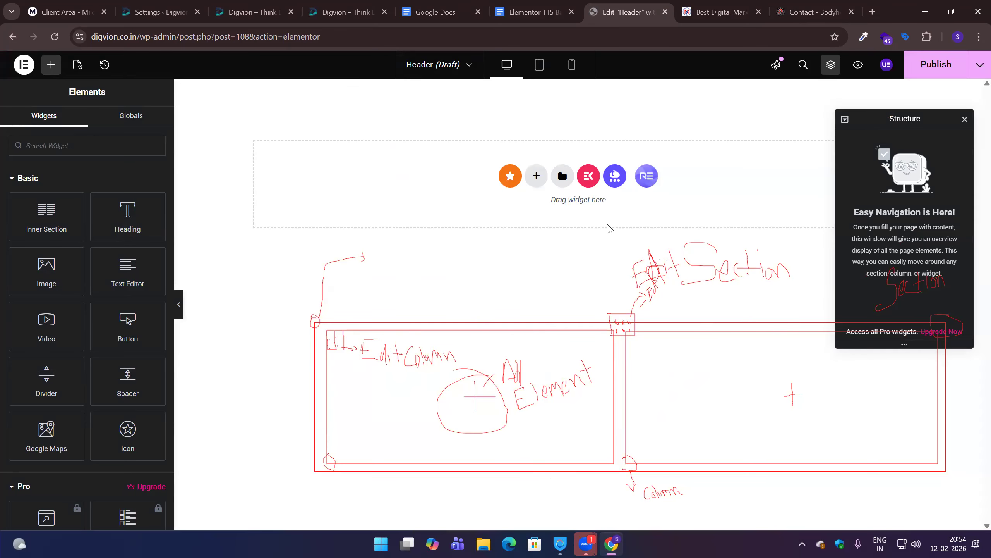
# Bring up the structure presets for a new section and annotate their heading with an arrow and the handwritten word Section.
pyautogui.click(538, 177)
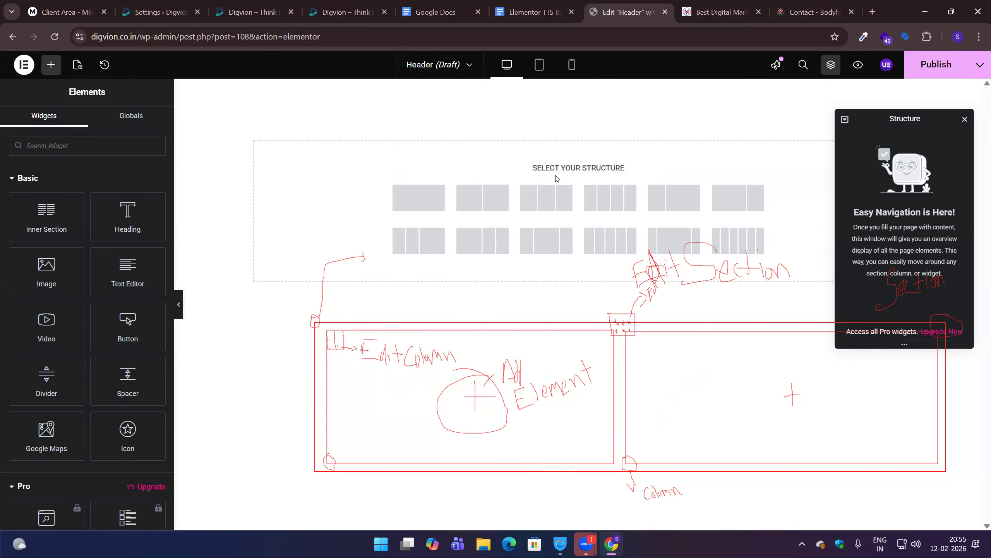
pyautogui.moveTo(581, 168); pyautogui.dragTo(636, 171)
pyautogui.moveTo(630, 168)
pyautogui.mouseDown()
pyautogui.moveTo(672, 177)
pyautogui.moveTo(661, 182)
pyautogui.moveTo(693, 174)
pyautogui.moveTo(697, 159)
pyautogui.moveTo(705, 172)
pyautogui.moveTo(709, 159)
pyautogui.moveTo(710, 171)
pyautogui.mouseUp()
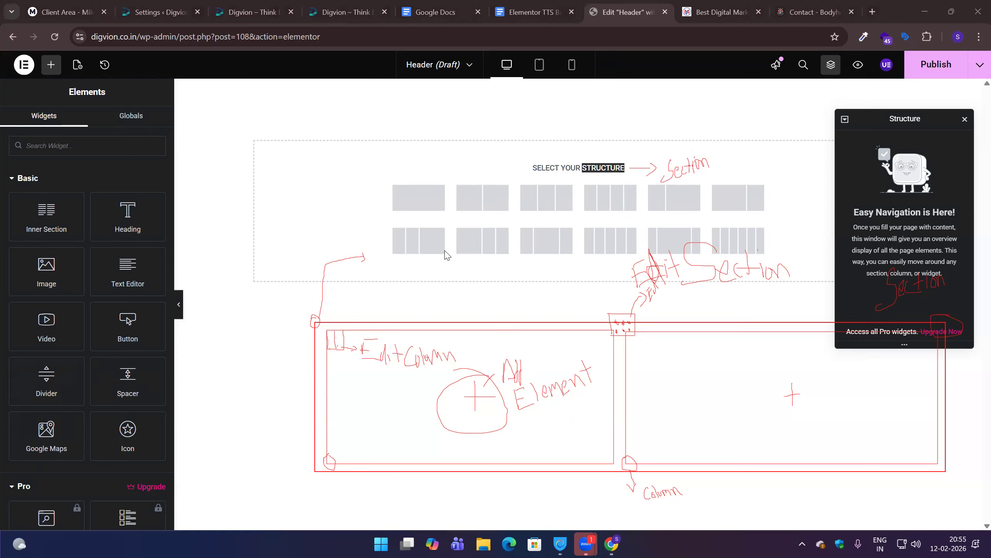
# Annotate the first row of structure presets by hand with column numbers and widths such as 100%, 50%/50%, 33/33/33 and 30/70.
pyautogui.moveTo(428, 198)
pyautogui.mouseDown()
pyautogui.moveTo(428, 212)
pyautogui.moveTo(495, 199)
pyautogui.moveTo(559, 211)
pyautogui.mouseUp()
pyautogui.moveTo(406, 174)
pyautogui.mouseDown()
pyautogui.moveTo(406, 186)
pyautogui.moveTo(414, 179)
pyautogui.mouseUp()
pyautogui.moveTo(415, 182); pyautogui.dragTo(423, 190)
pyautogui.moveTo(462, 178)
pyautogui.mouseDown()
pyautogui.moveTo(462, 190)
pyautogui.moveTo(474, 178)
pyautogui.moveTo(475, 190)
pyautogui.moveTo(493, 176)
pyautogui.moveTo(504, 183)
pyautogui.mouseUp()
pyautogui.moveTo(526, 180)
pyautogui.mouseDown()
pyautogui.moveTo(551, 188)
pyautogui.moveTo(564, 179)
pyautogui.moveTo(574, 194)
pyautogui.mouseUp()
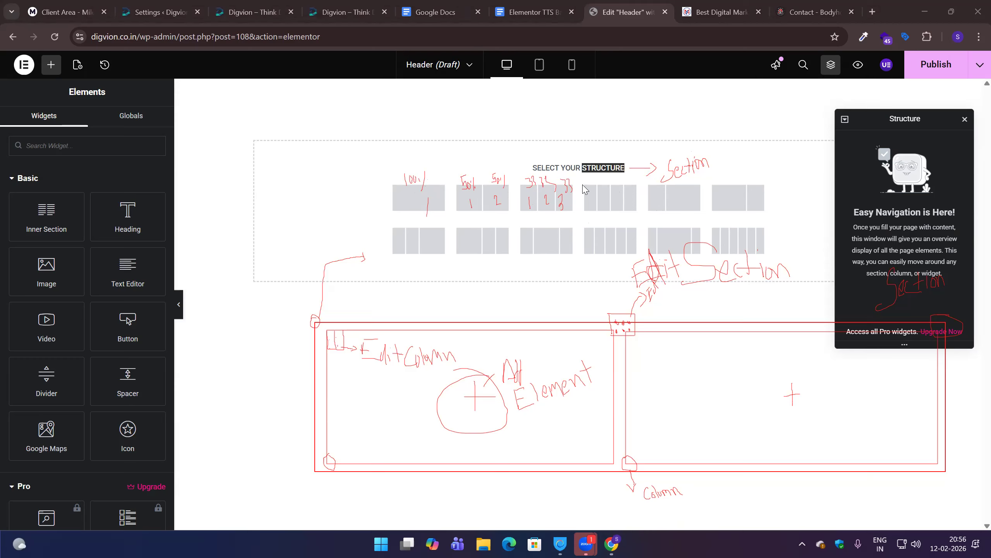
pyautogui.moveTo(583, 180)
pyautogui.mouseDown()
pyautogui.moveTo(587, 189)
pyautogui.moveTo(636, 179)
pyautogui.moveTo(637, 188)
pyautogui.mouseUp()
pyautogui.moveTo(654, 207)
pyautogui.mouseDown()
pyautogui.moveTo(654, 217)
pyautogui.moveTo(687, 214)
pyautogui.moveTo(683, 227)
pyautogui.mouseUp()
pyautogui.moveTo(653, 195)
pyautogui.mouseDown()
pyautogui.moveTo(656, 207)
pyautogui.moveTo(676, 192)
pyautogui.moveTo(674, 201)
pyautogui.moveTo(756, 200)
pyautogui.mouseUp()
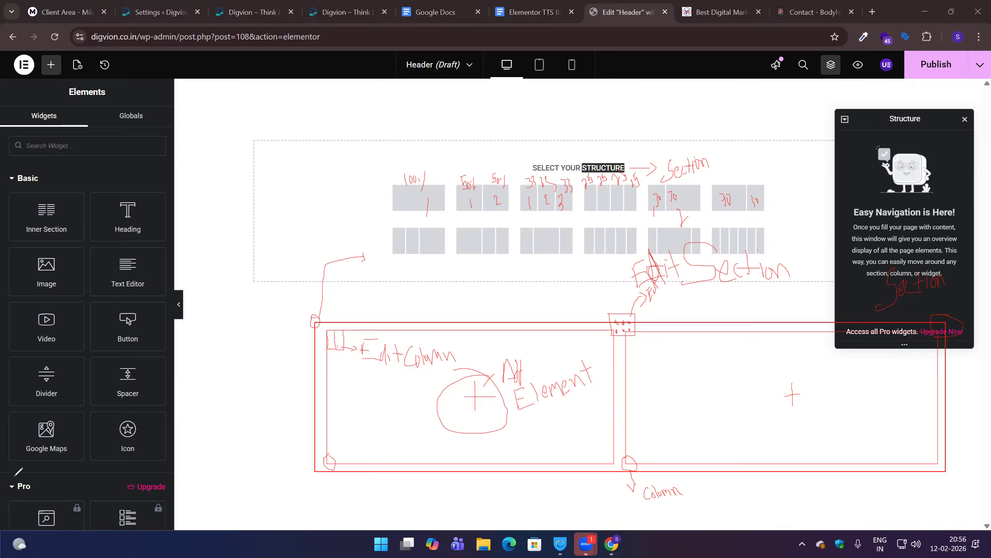
# Insert a section with two equal-width columns, move the Structure panel out of its way and open an add-section area above it.
pyautogui.click(478, 209)
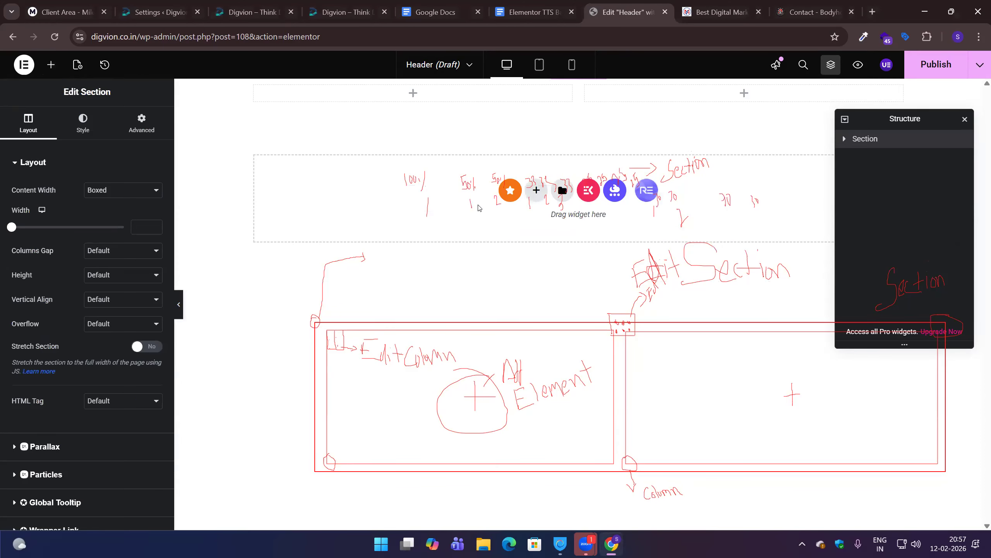
pyautogui.moveTo(872, 121); pyautogui.dragTo(859, 260)
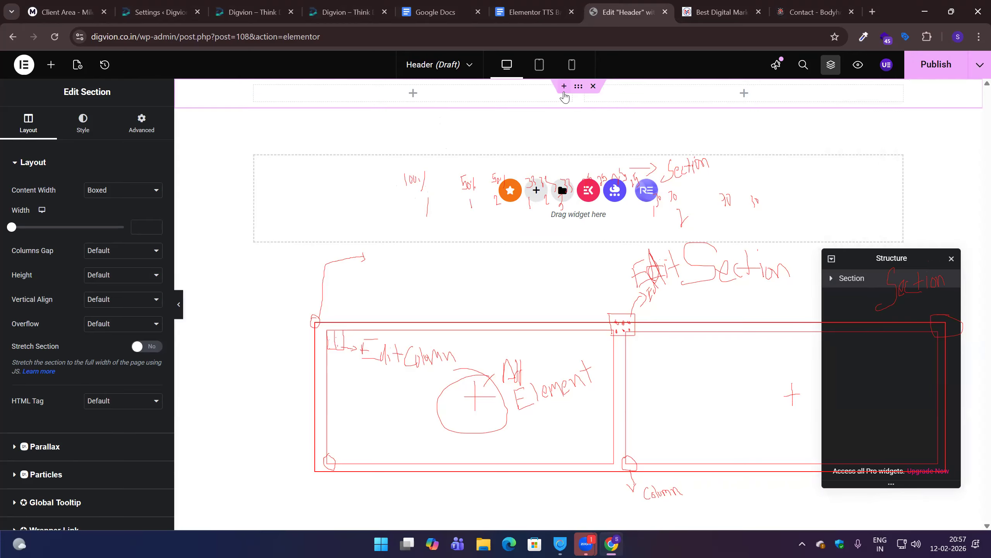
pyautogui.click(563, 93)
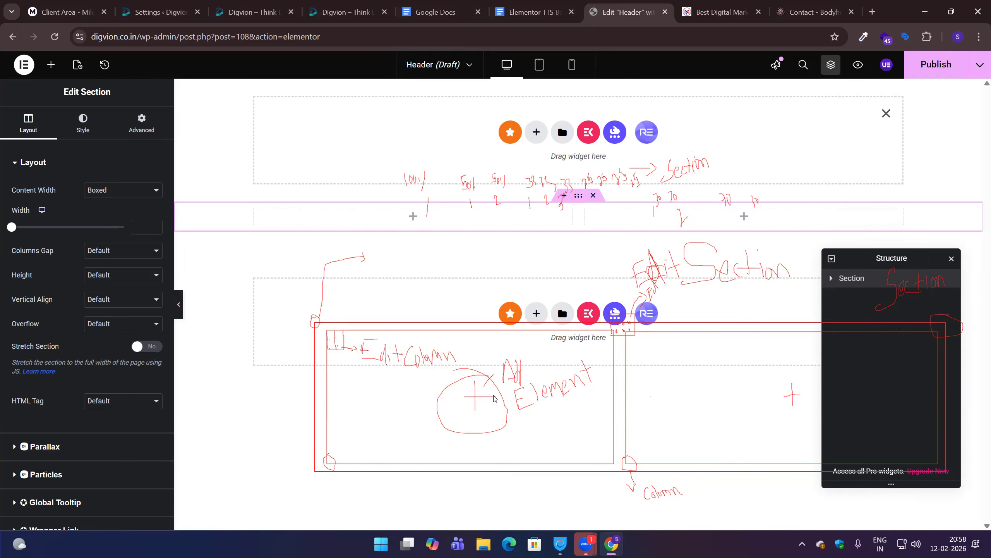
# Review the Container feature in Elementor's settings and the example site tabs, and return to the header template editor.
pyautogui.click(344, 12)
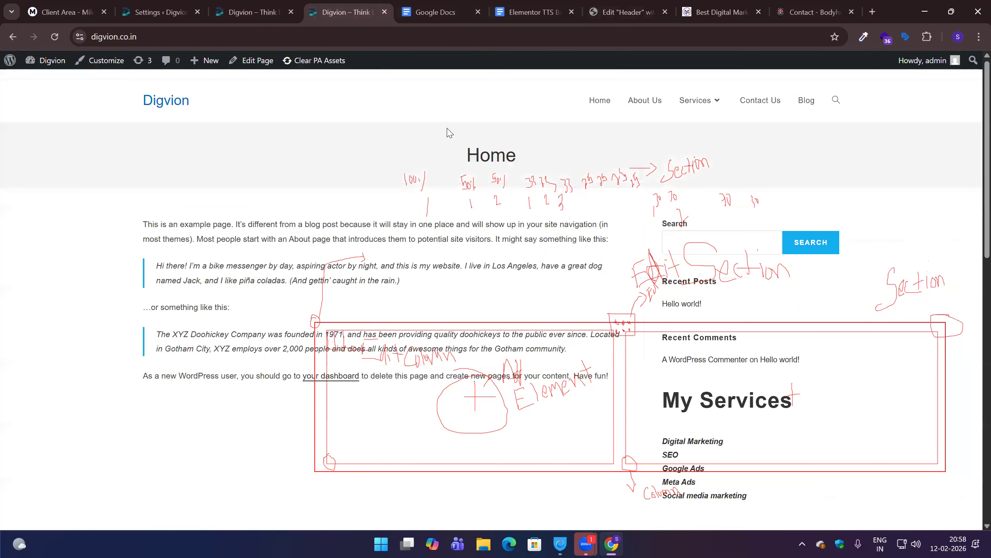
pyautogui.click(253, 5)
pyautogui.click(150, 5)
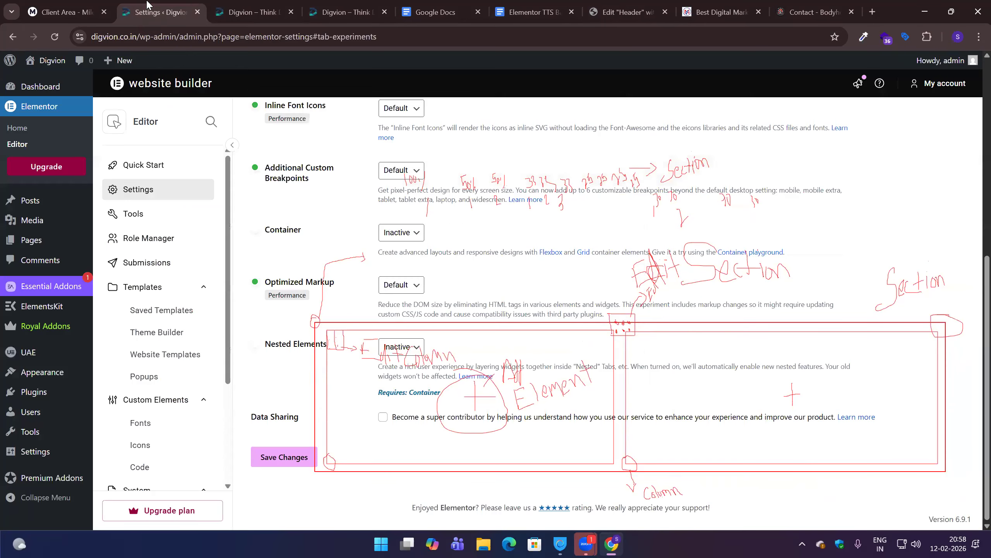
pyautogui.scroll(3, 296, 273)
pyautogui.doubleClick(283, 345)
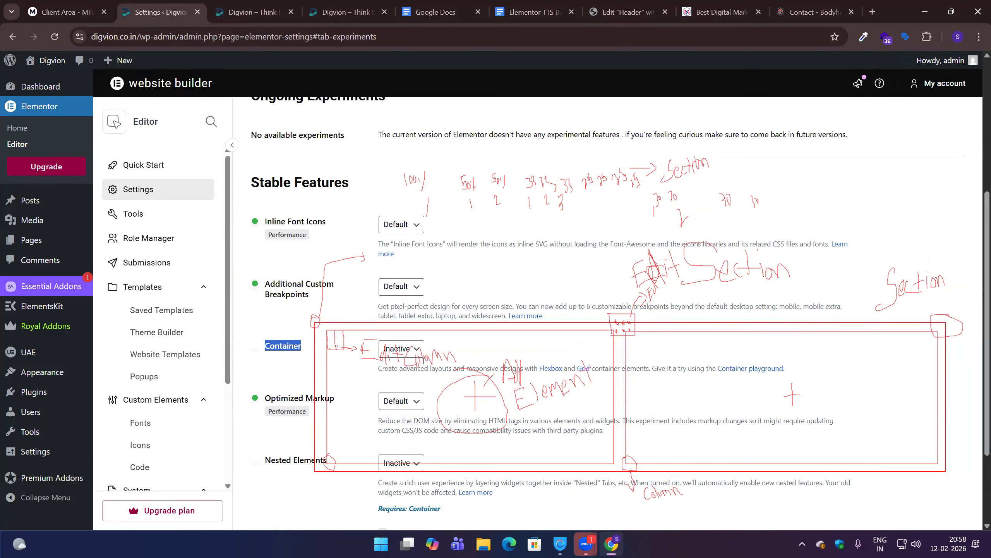
pyautogui.click(820, 12)
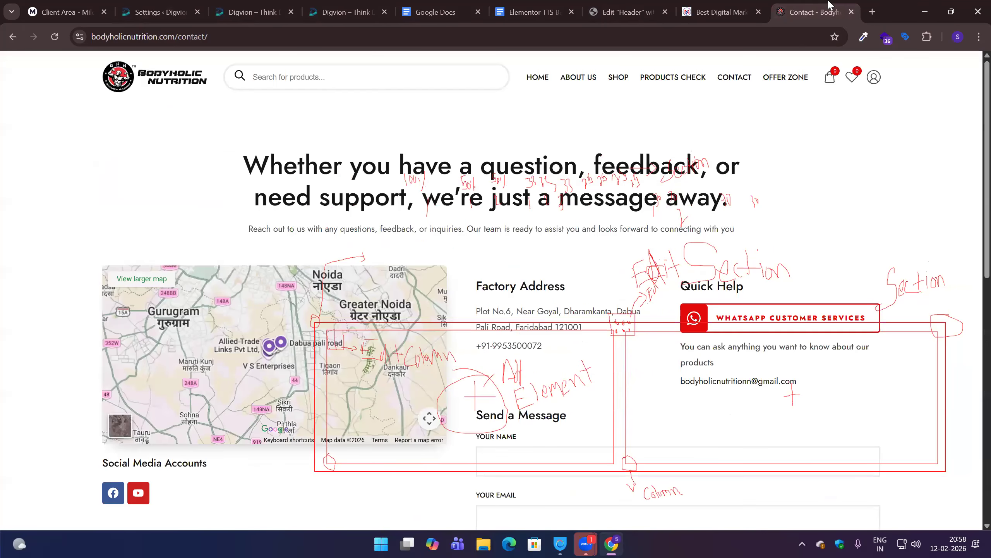
pyautogui.click(729, 4)
pyautogui.click(625, 12)
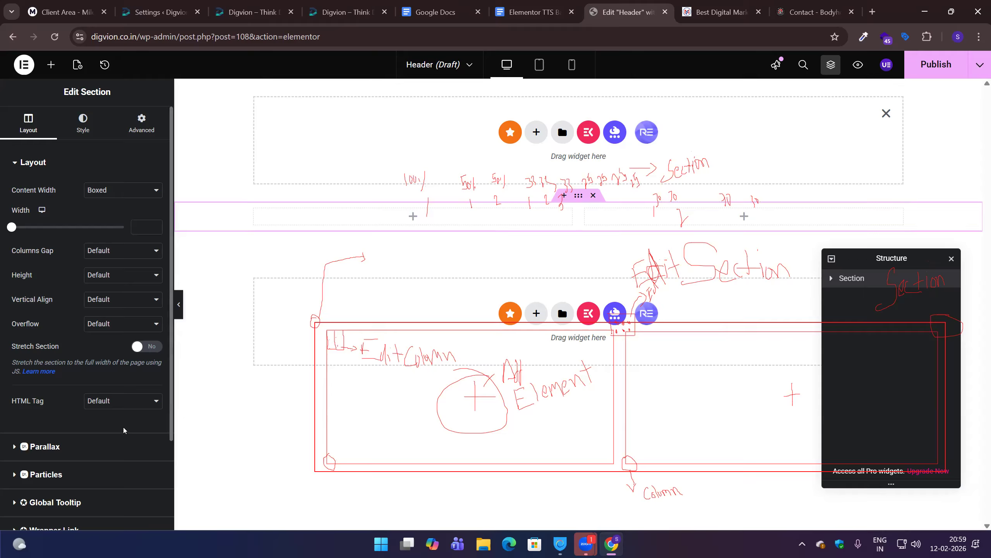
# Clear the handwritten annotations and close the Structure panel and the extra add-section area above the two-column section.
pyautogui.click(127, 446)
pyautogui.click(60, 314)
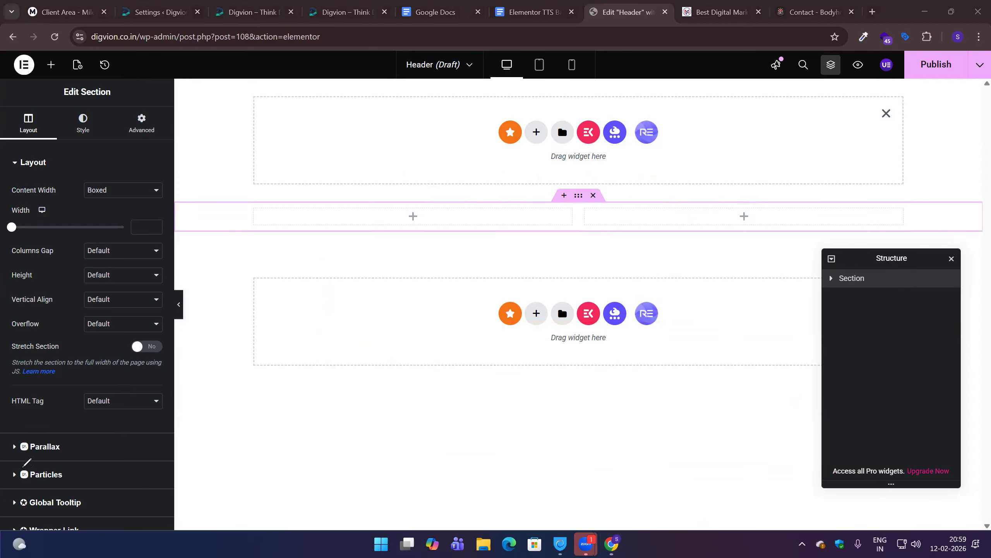
pyautogui.click(952, 258)
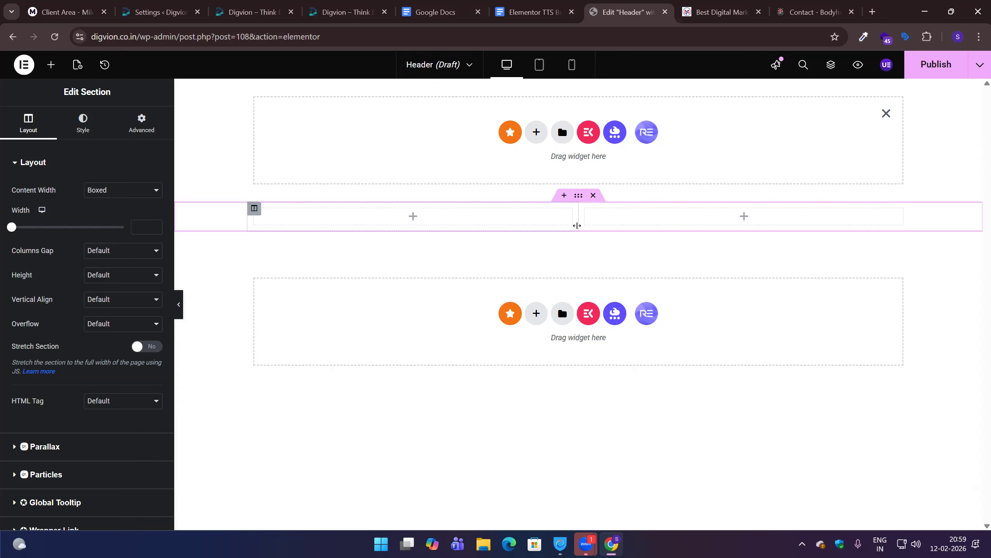
pyautogui.click(889, 114)
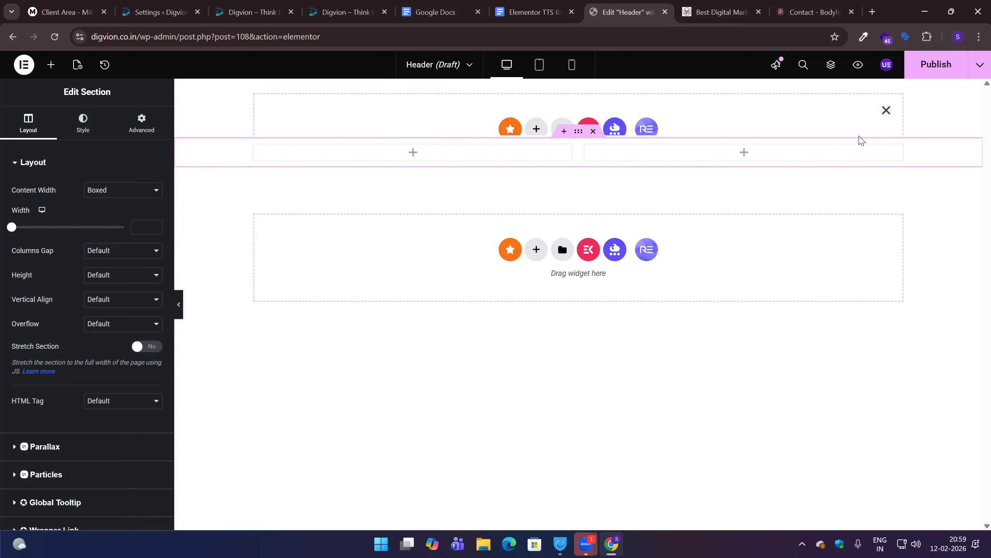
pyautogui.click(537, 190)
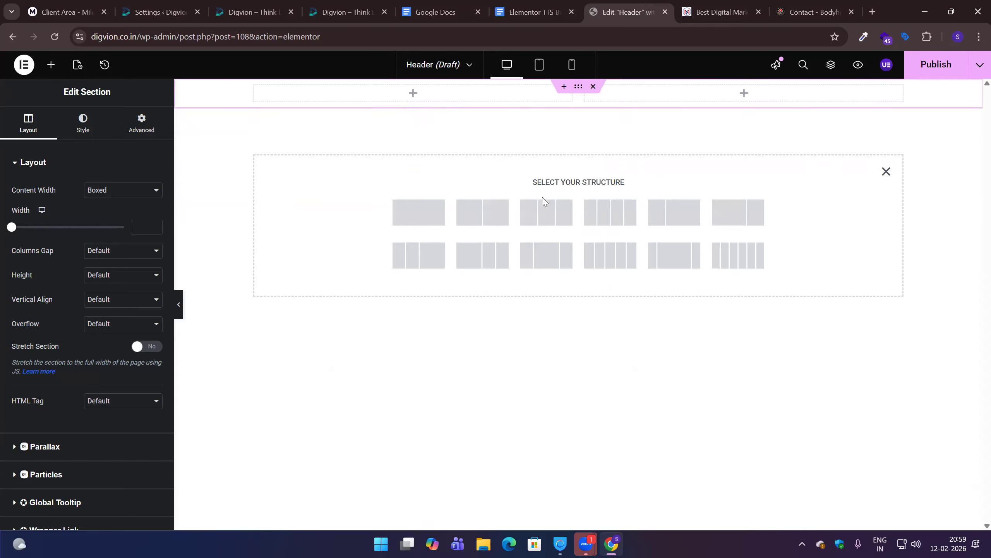
pyautogui.click(886, 171)
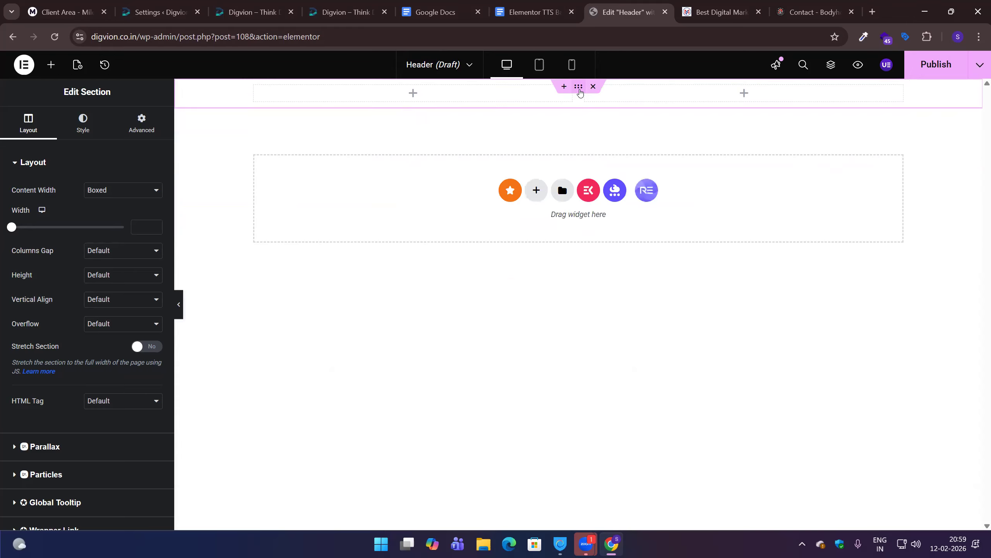
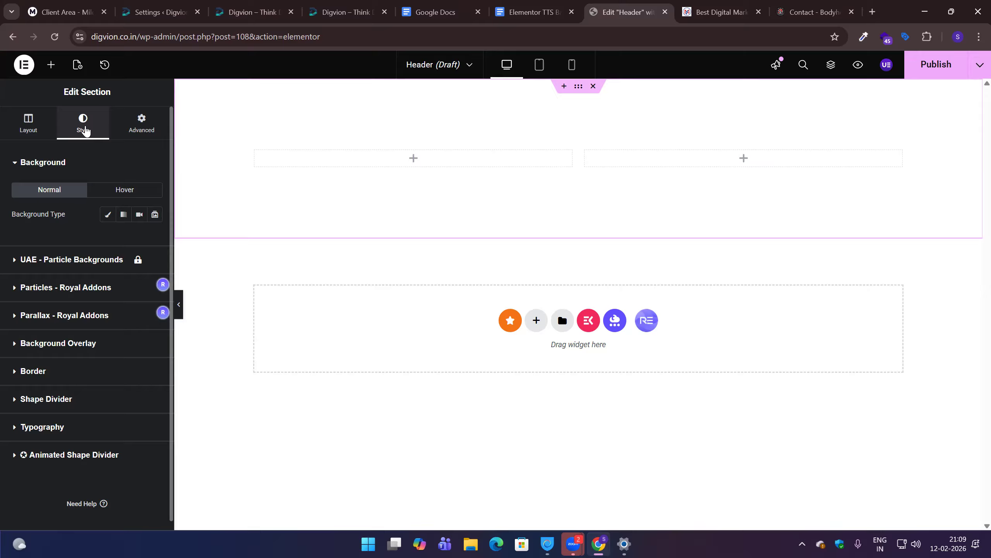
# Give the section a classic background in red, #FF0404.
pyautogui.click(106, 220)
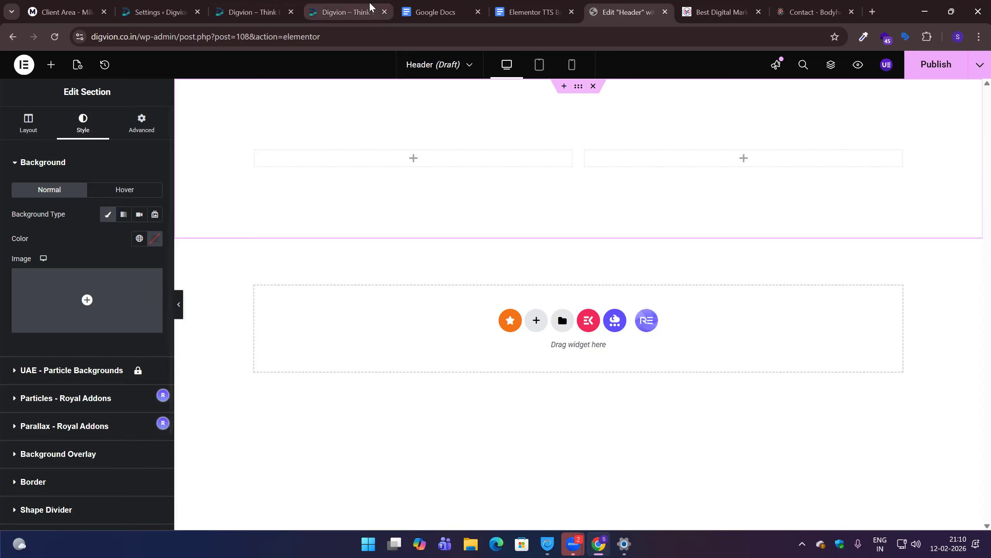
pyautogui.click(154, 238)
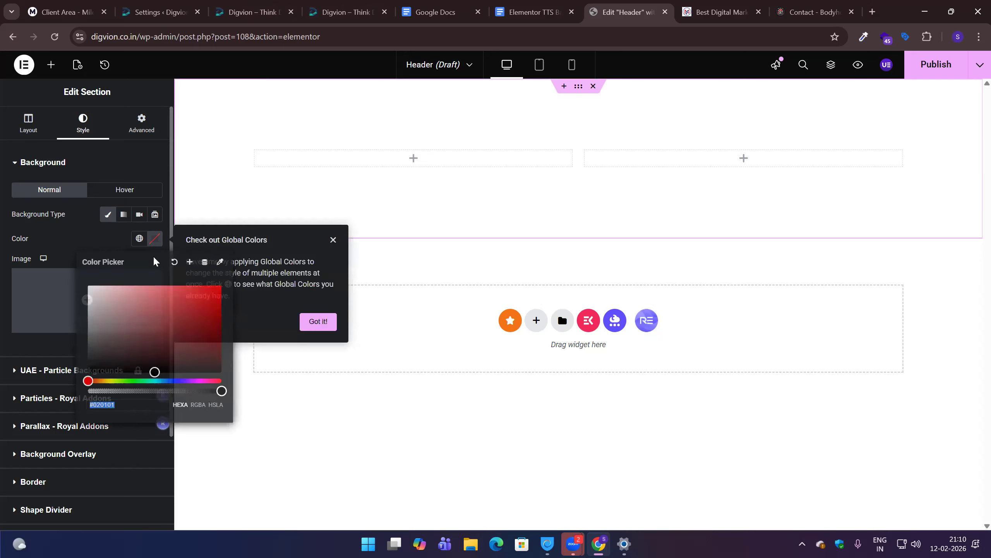
pyautogui.moveTo(175, 308); pyautogui.dragTo(250, 230)
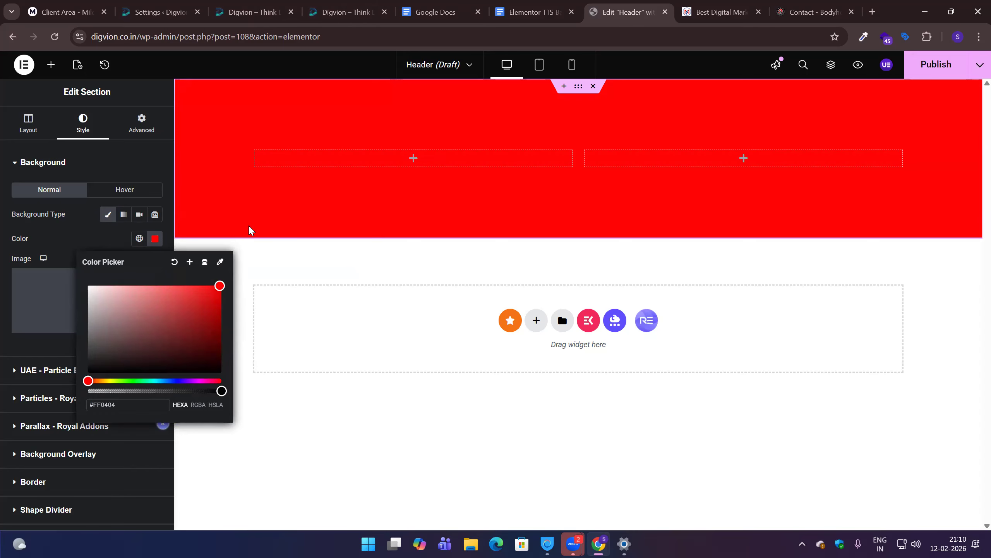
pyautogui.click(100, 240)
# Open the media chooser for the section's background image and switch to inserting it from a URL.
pyautogui.click(113, 281)
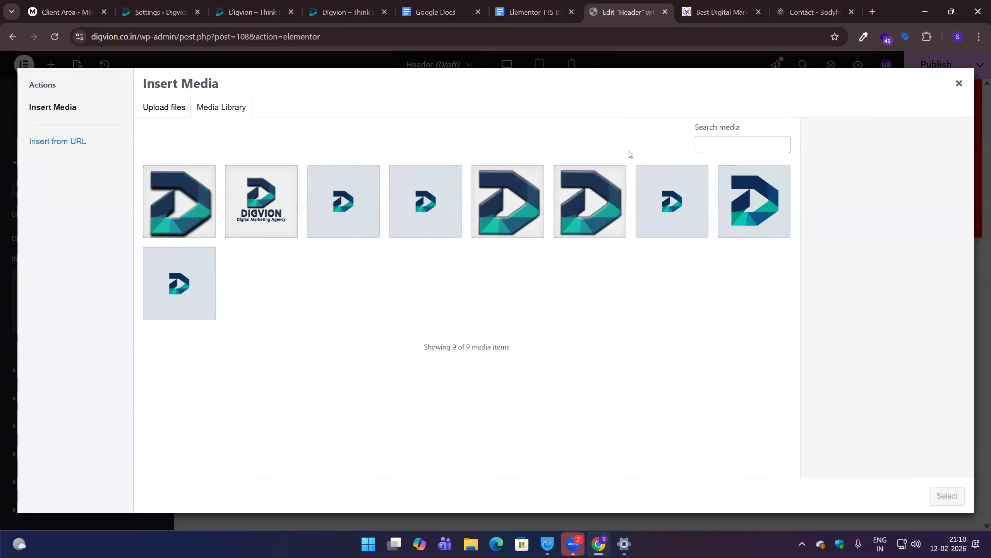
pyautogui.click(90, 141)
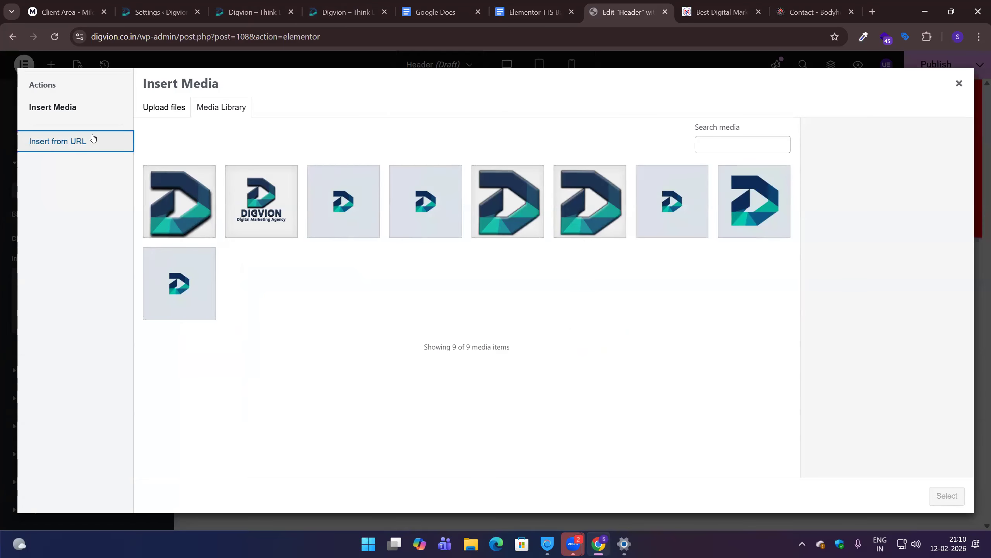
pyautogui.click(219, 119)
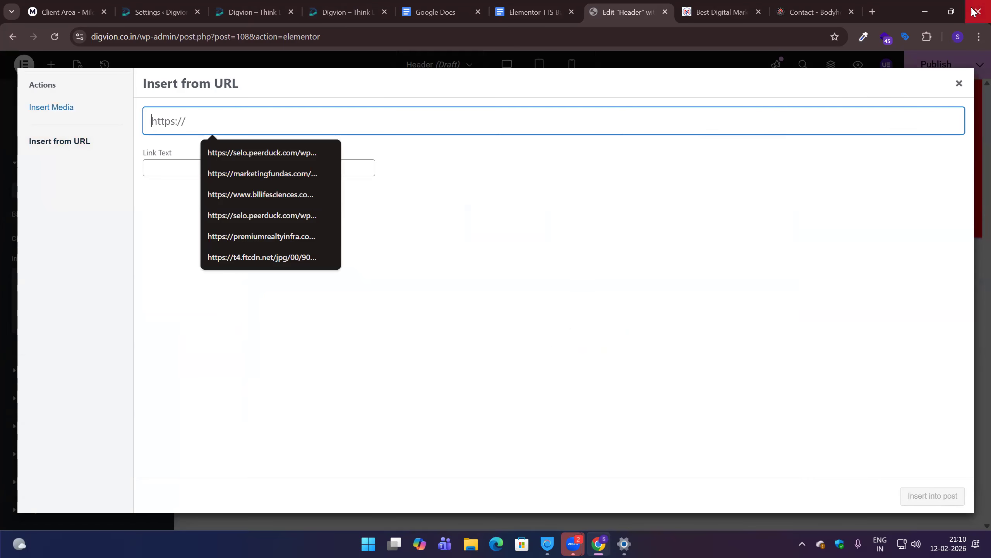
# Search Google Images for "digital marketing agency banner" in a new browser tab.
pyautogui.click(871, 13)
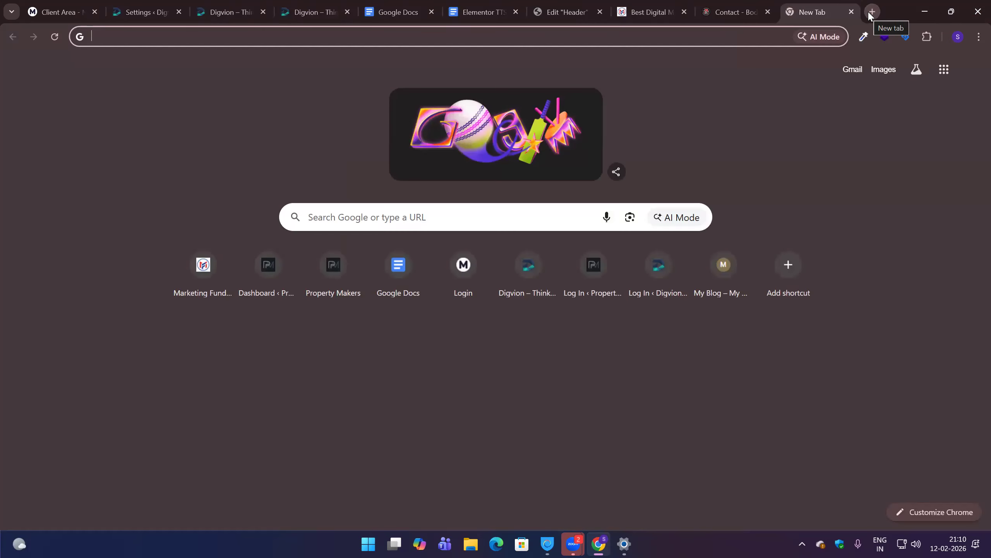
pyautogui.write('dig')
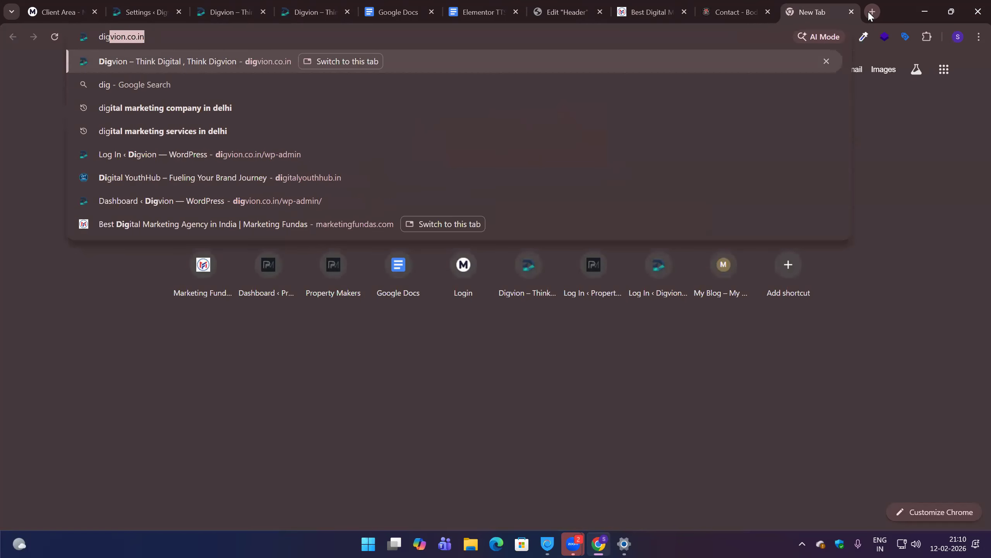
pyautogui.write('ital mar')
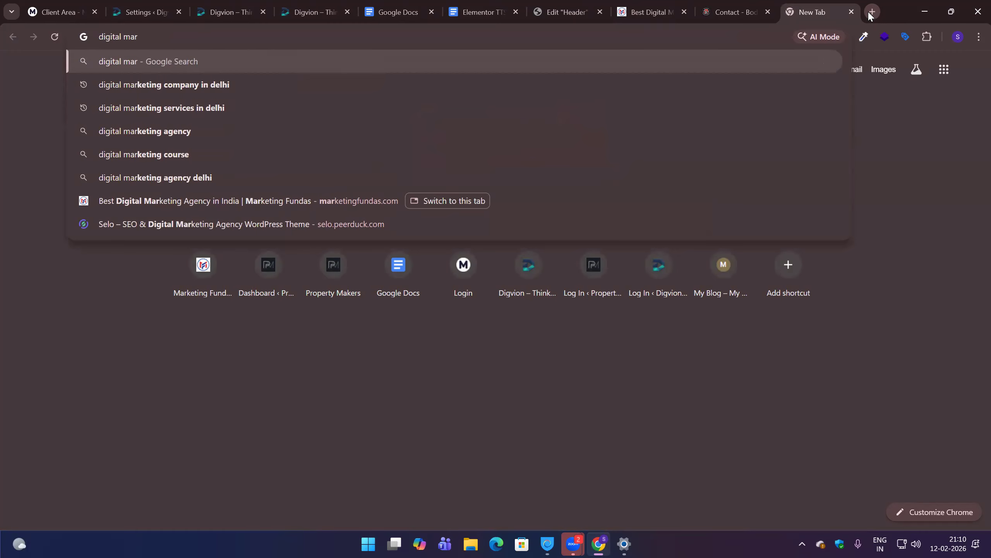
pyautogui.press('Down')
pyautogui.press('Down')
pyautogui.press('Down')
pyautogui.press('Right')
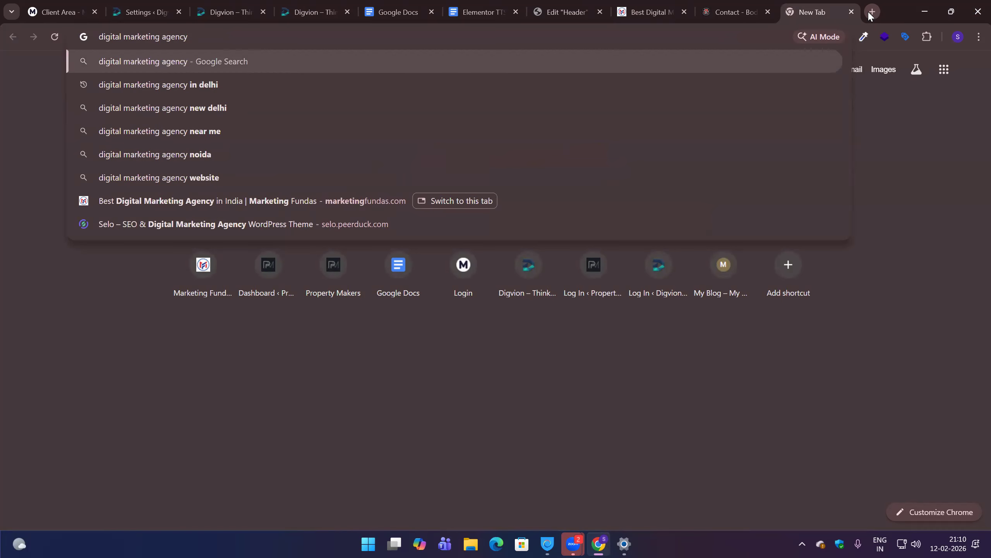
pyautogui.write('banner')
pyautogui.press('Return')
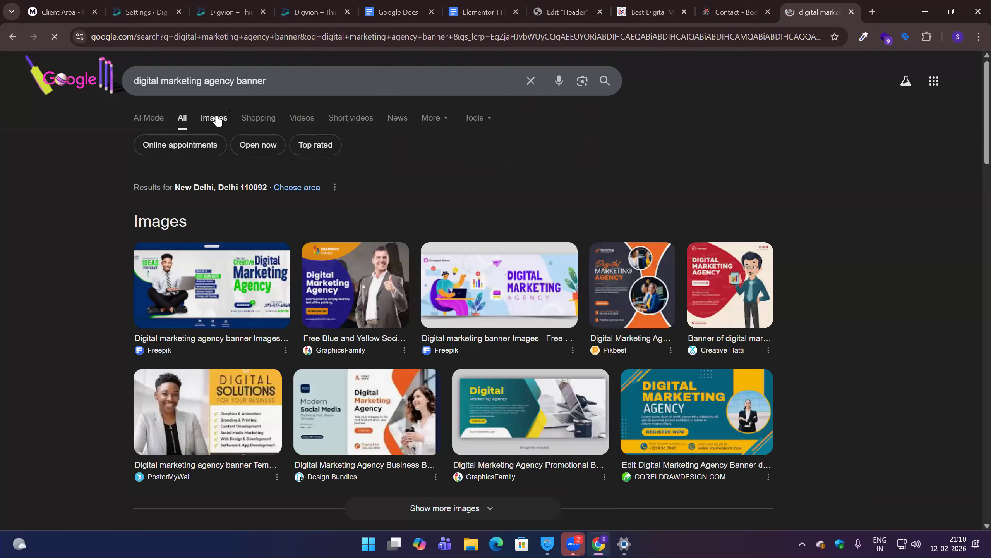
pyautogui.click(214, 118)
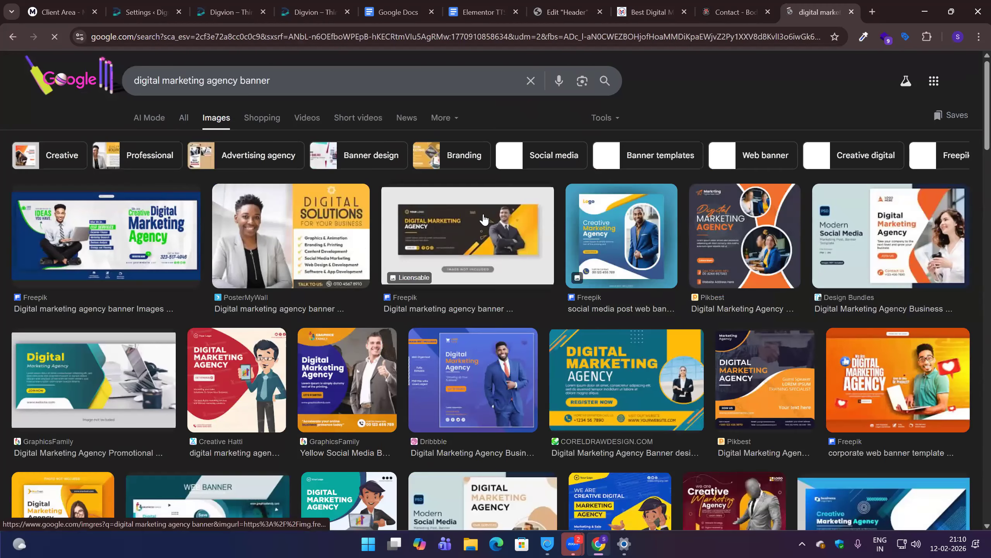
# Browse the banner results and preview PosterMyWall's Creative Digital Marketing Agency Banner Template.
pyautogui.click(761, 381)
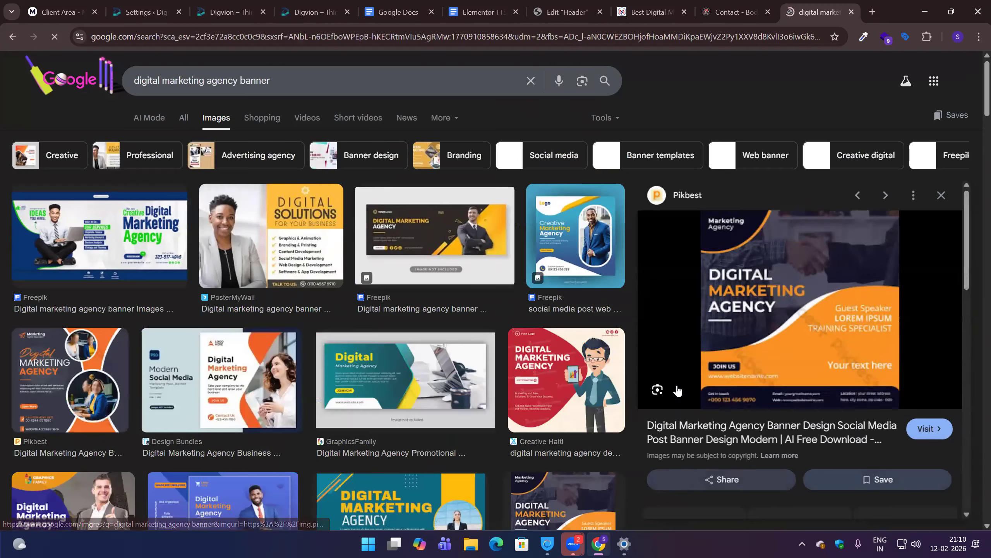
pyautogui.click(439, 405)
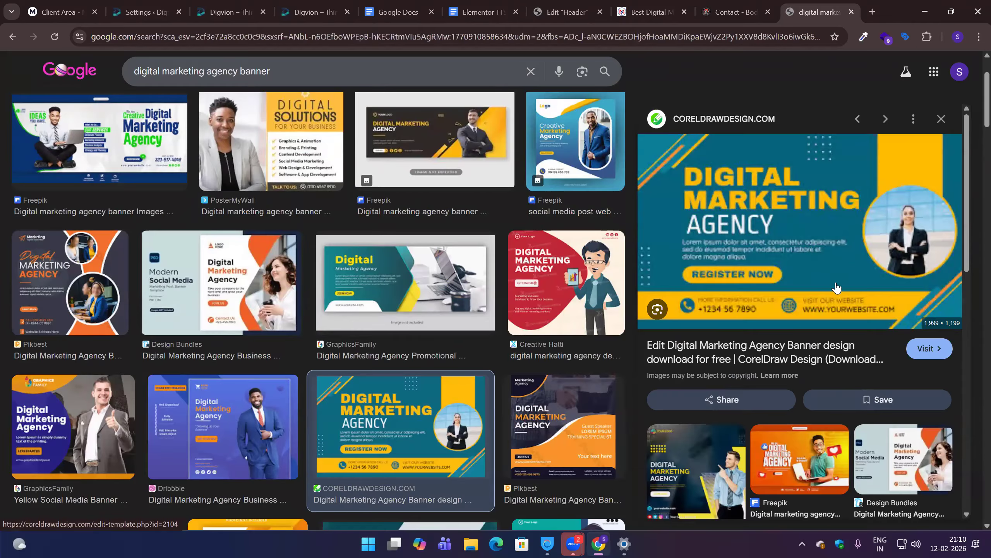
pyautogui.scroll(-5, 836, 287)
pyautogui.scroll(5, 837, 288)
pyautogui.scroll(3, 144, 381)
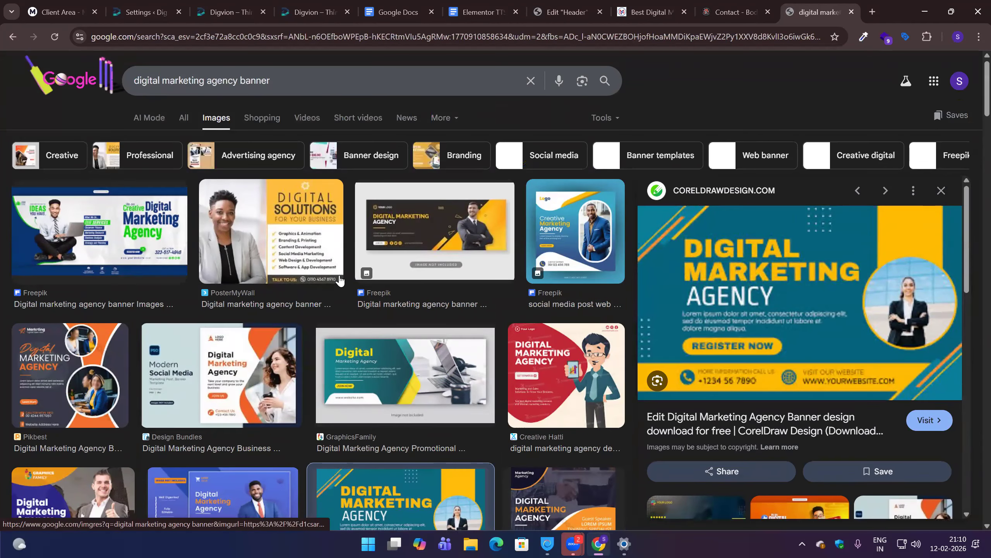
pyautogui.scroll(-10, 531, 240)
pyautogui.scroll(-8, 853, 450)
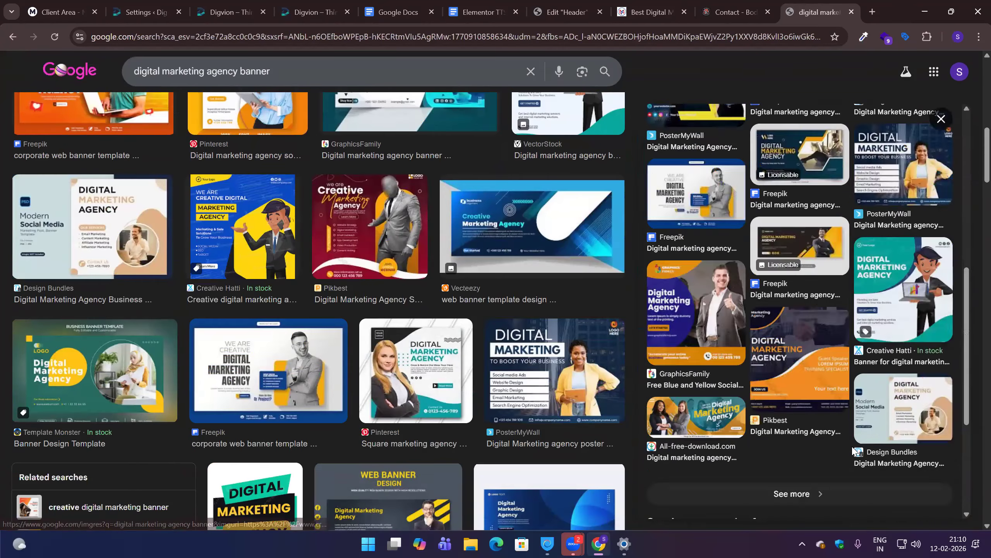
pyautogui.click(705, 232)
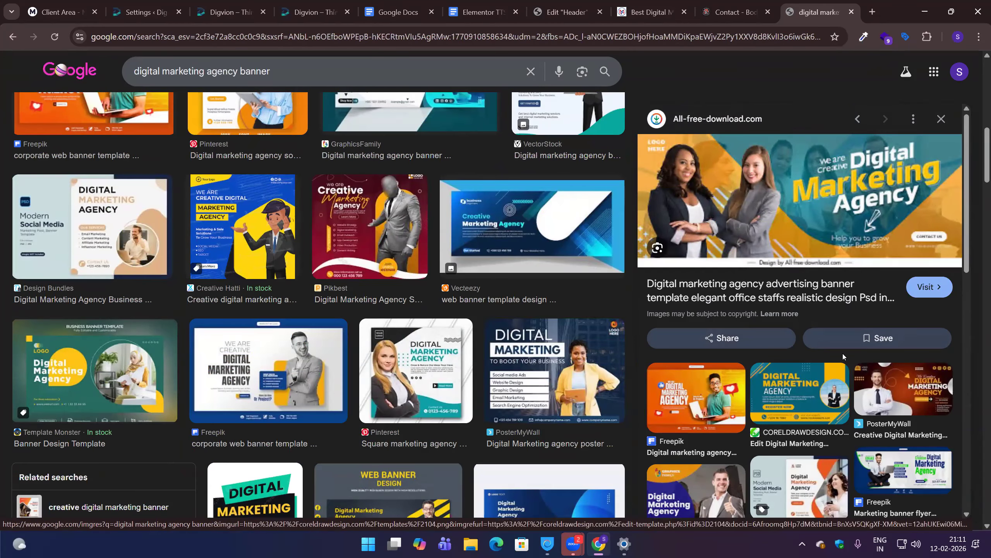
pyautogui.click(925, 398)
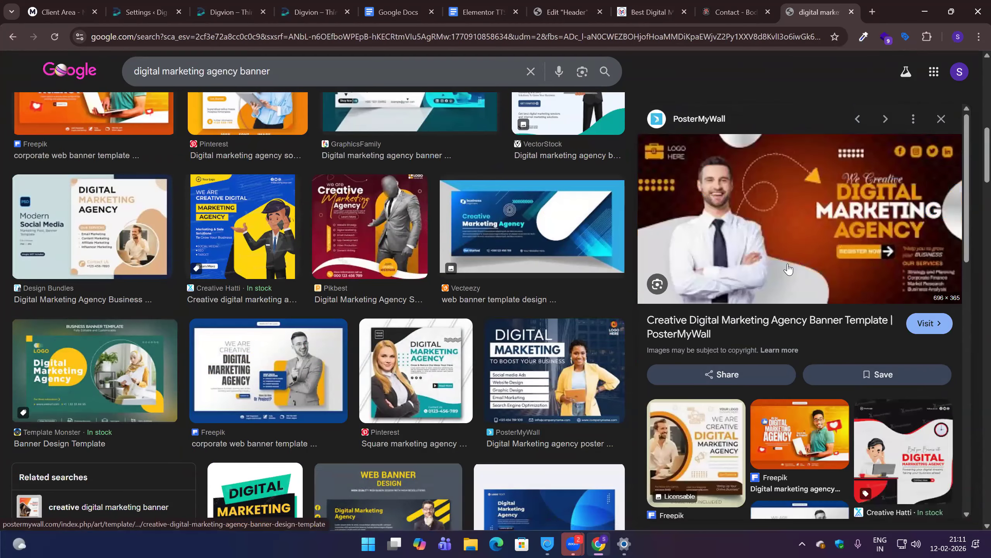
# Open the previewed PosterMyWall banner's full-size image in its own tab and close the low-resolution duplicate.
pyautogui.rightClick(797, 230)
pyautogui.rightClick(761, 246)
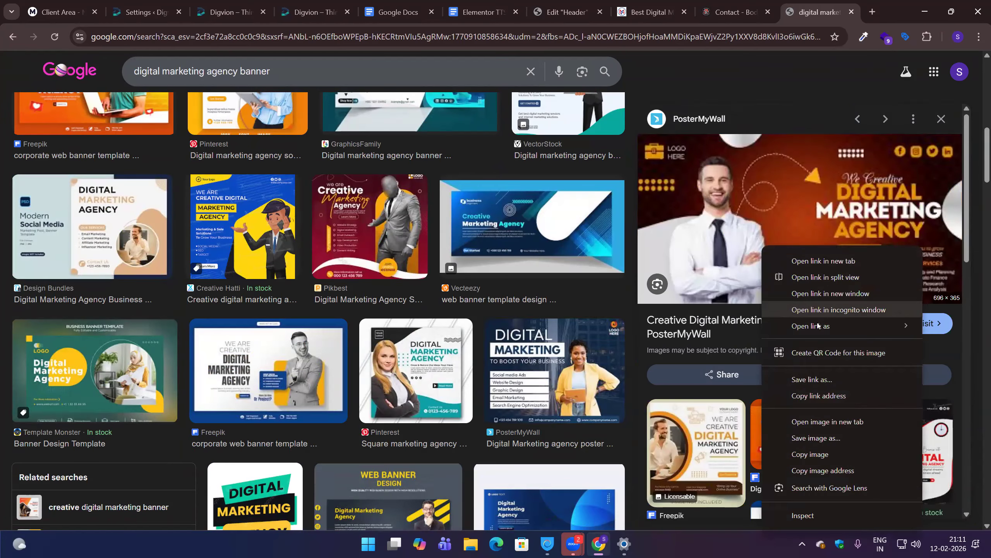
pyautogui.click(823, 422)
pyautogui.hotkey('ctrl', 'Tab')
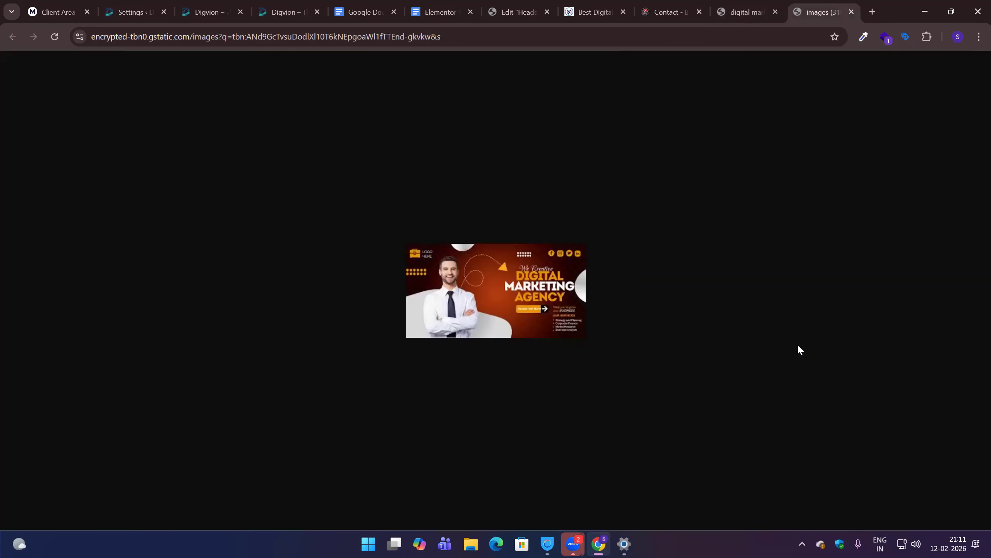
pyautogui.hotkey('ctrl', 'shift', 'Tab')
pyautogui.rightClick(791, 249)
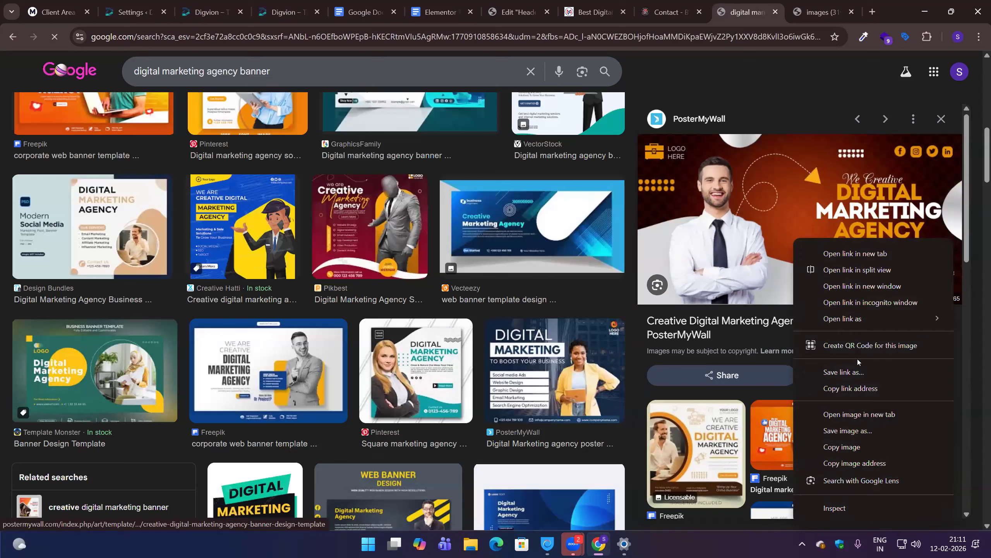
pyautogui.click(853, 410)
pyautogui.hotkey('ctrl', 'Tab')
pyautogui.hotkey('ctrl', 'Tab')
pyautogui.hotkey('ctrl', 'shift', 'Tab')
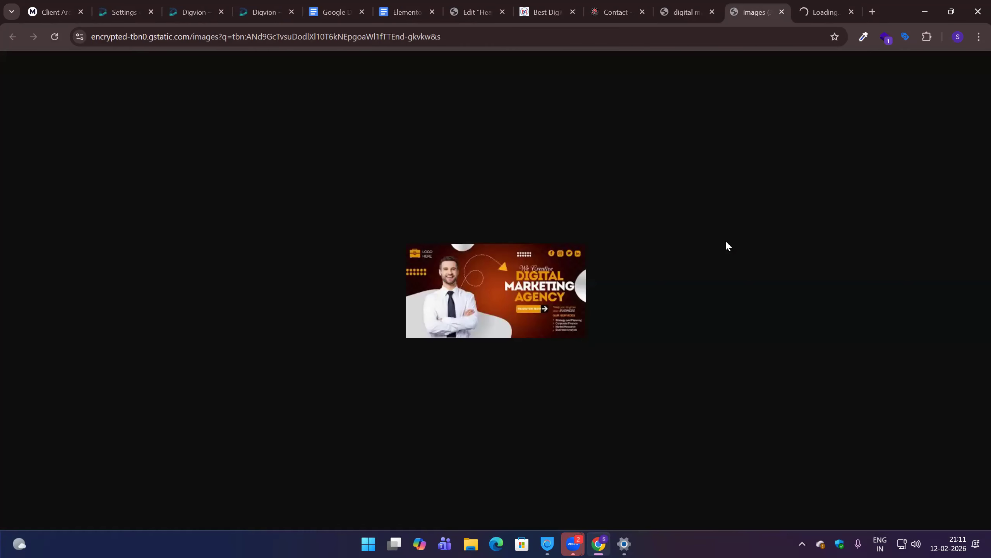
pyautogui.hotkey('ctrl', 'w')
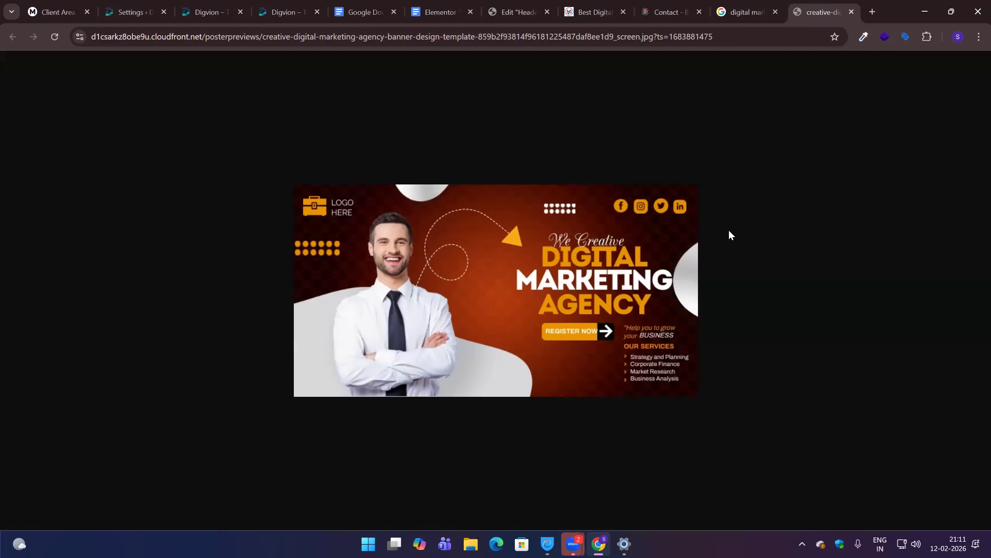
# Copy the banner image's address and insert it from URL as the section's background image in the header template.
pyautogui.click(569, 33)
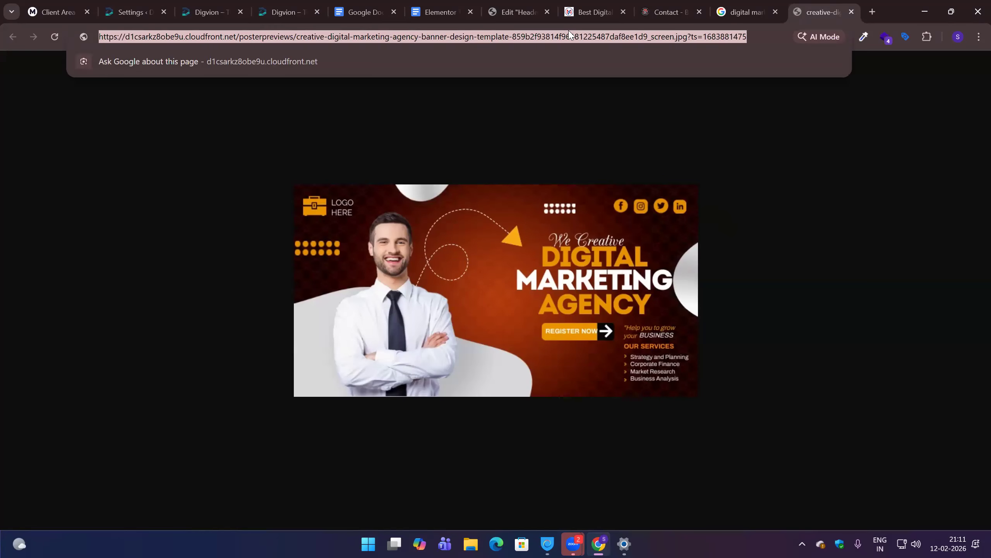
pyautogui.click(526, 13)
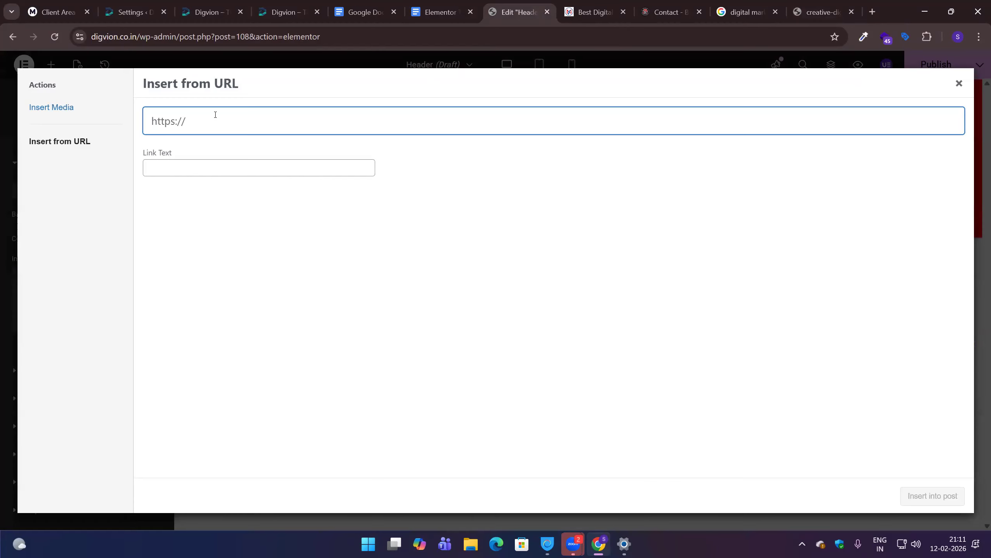
pyautogui.hotkey('ctrl', 'v')
pyautogui.click(942, 501)
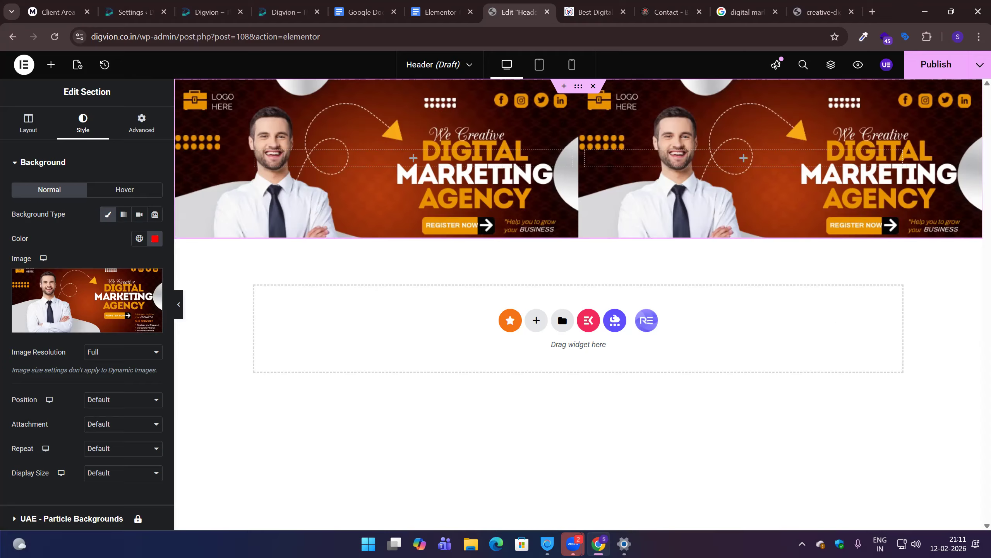
# Change the section's background color to #FD0000 and remove its background image.
pyautogui.click(154, 238)
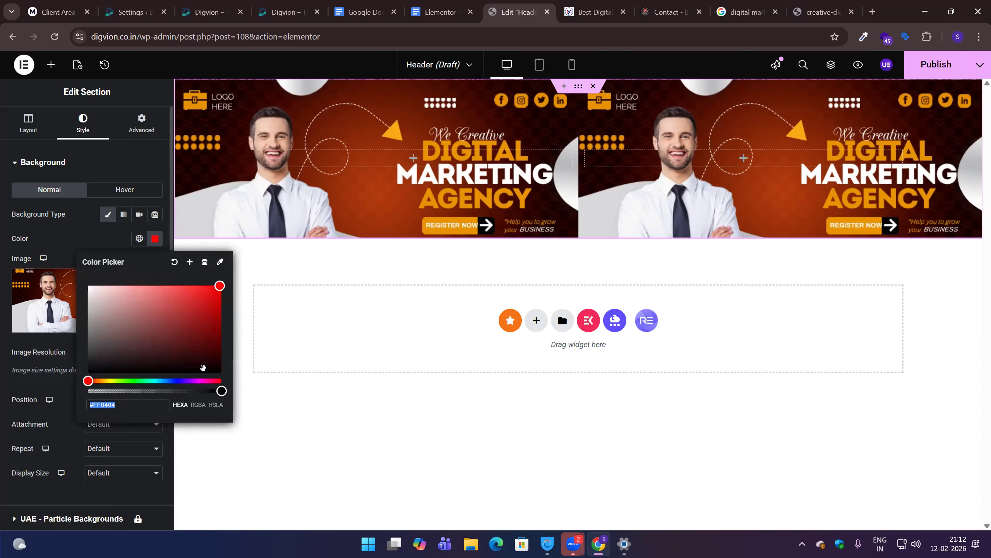
pyautogui.moveTo(187, 340)
pyautogui.mouseDown()
pyautogui.moveTo(100, 346)
pyautogui.moveTo(229, 328)
pyautogui.moveTo(182, 294)
pyautogui.moveTo(228, 288)
pyautogui.mouseUp()
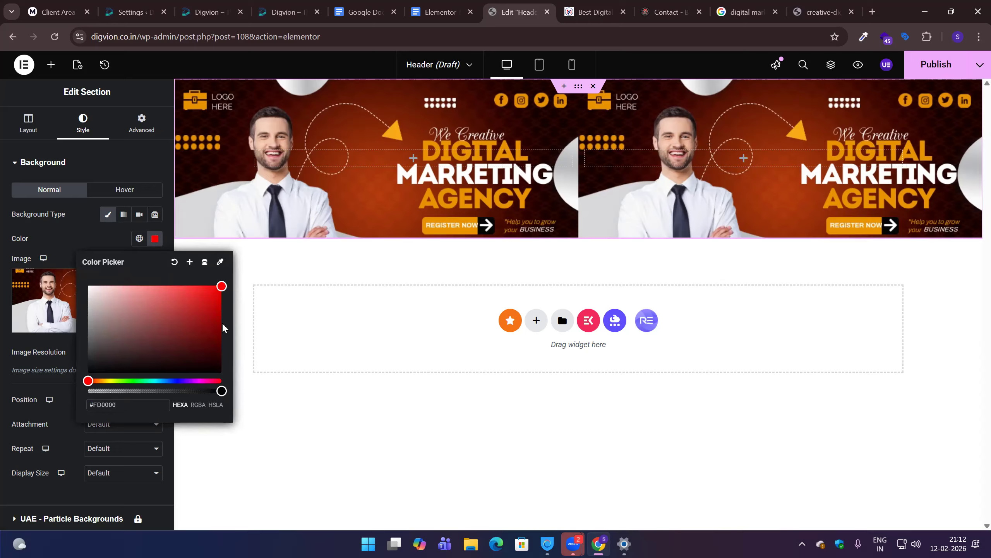
pyautogui.click(118, 241)
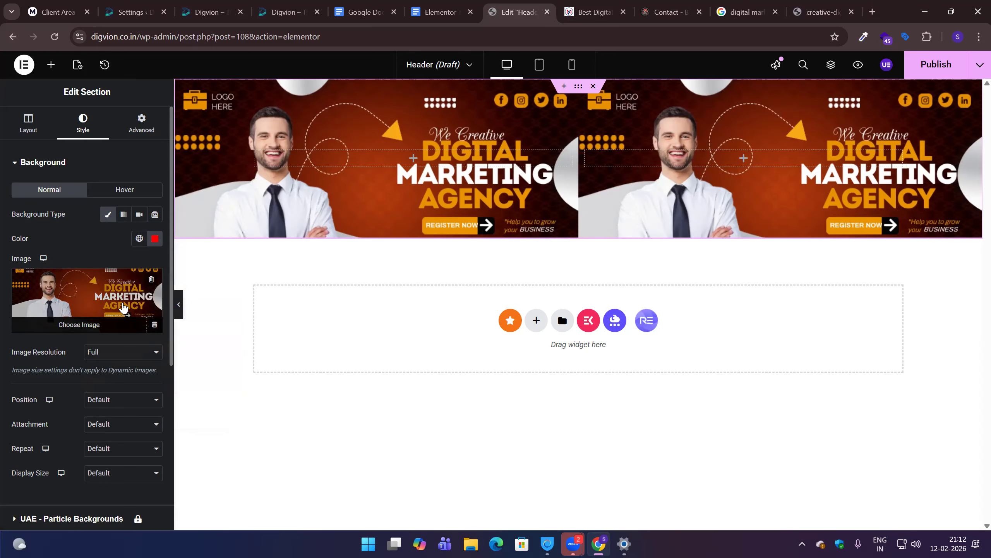
pyautogui.click(151, 279)
# Change the section's background color to green, #00FD5B, try lower opacities, and darken it to #026B28FA.
pyautogui.click(154, 238)
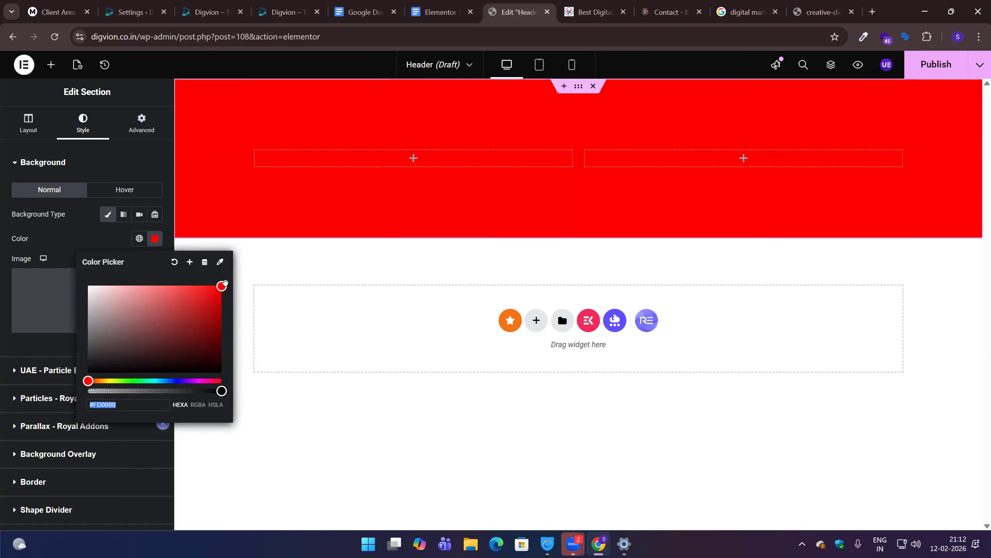
pyautogui.moveTo(88, 381); pyautogui.dragTo(220, 388)
pyautogui.click(140, 380)
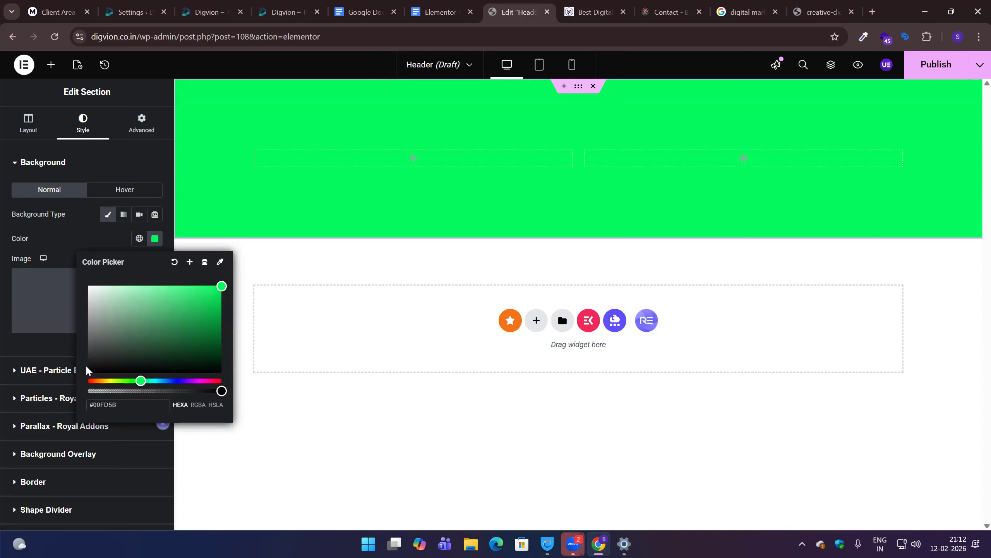
pyautogui.click(147, 391)
pyautogui.moveTo(123, 391); pyautogui.dragTo(166, 401)
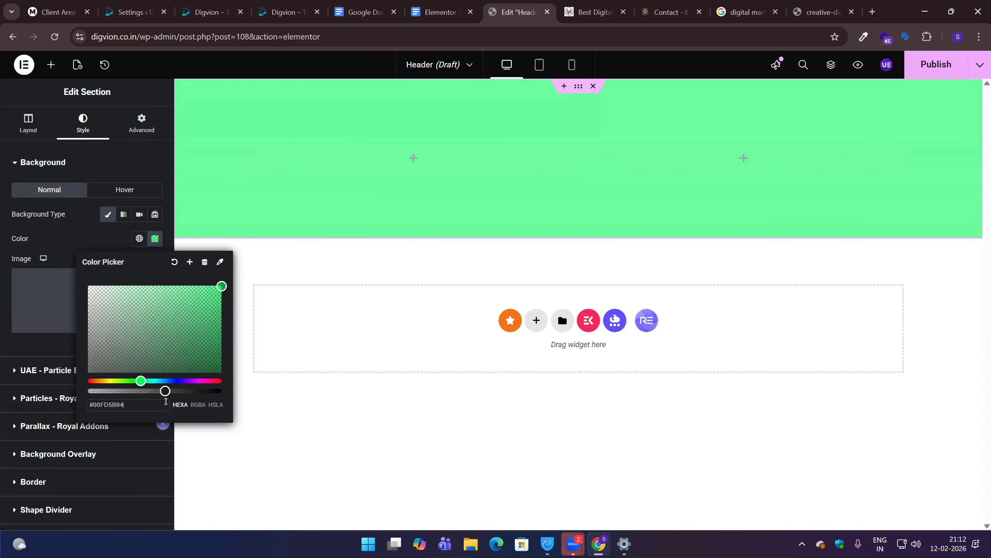
pyautogui.moveTo(165, 401); pyautogui.dragTo(191, 391)
pyautogui.moveTo(167, 307); pyautogui.dragTo(191, 277)
pyautogui.click(218, 335)
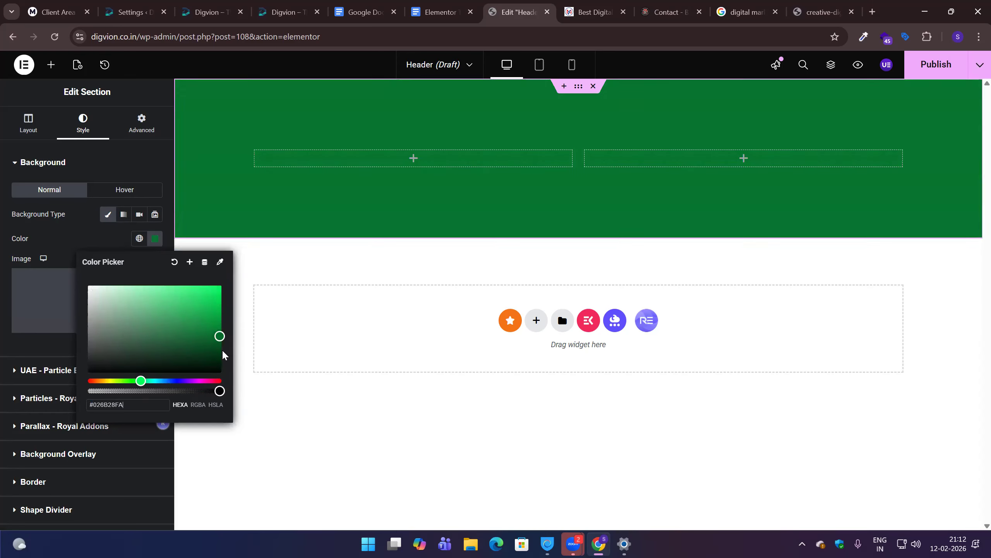
# Clear the section's background color and reopen its background image chooser with the existing URL selected for replacement.
pyautogui.click(174, 262)
pyautogui.moveTo(119, 291)
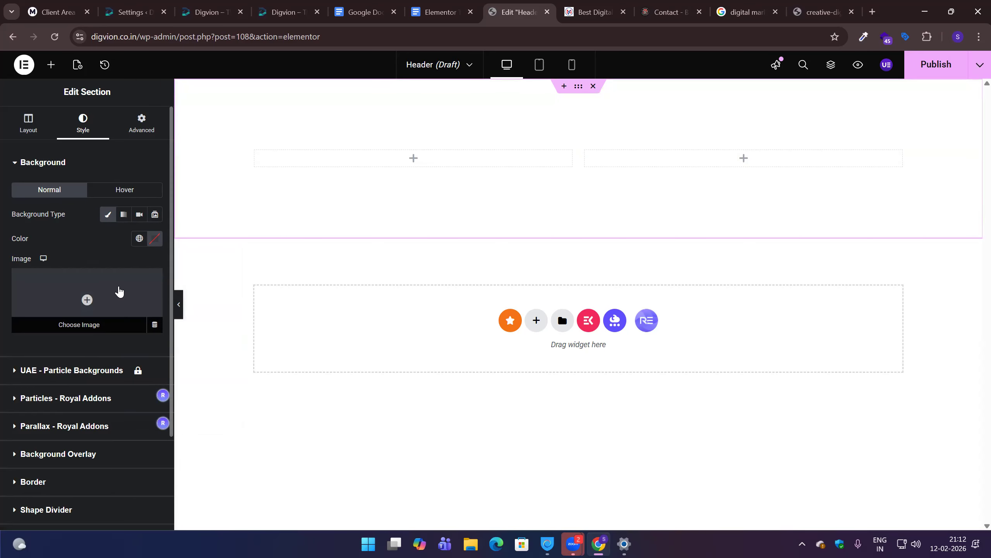
pyautogui.click(87, 281)
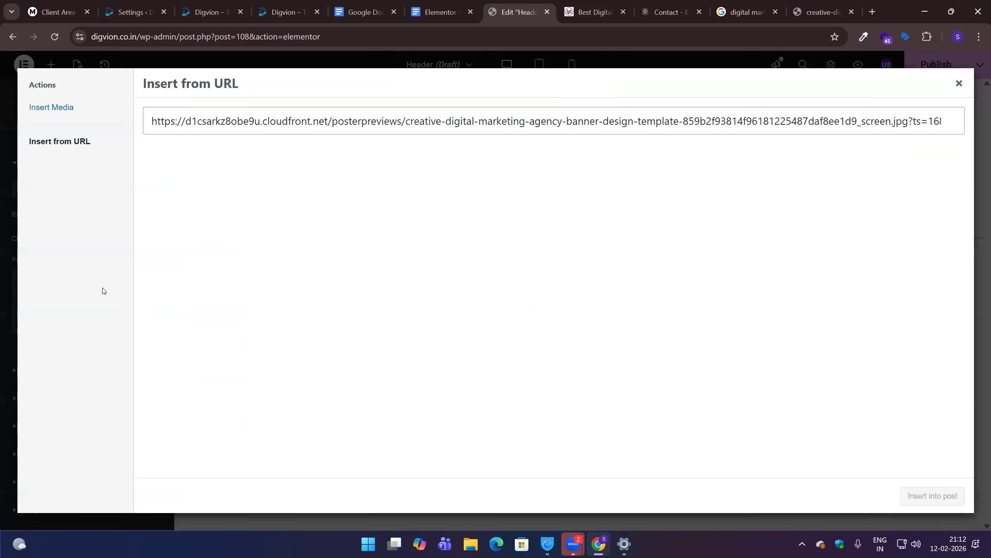
pyautogui.click(671, 121)
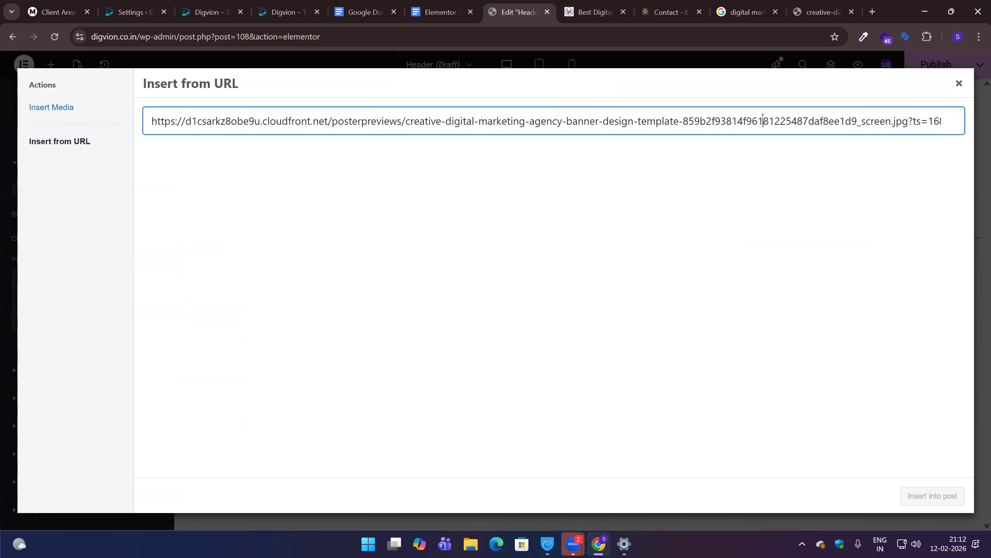
pyautogui.hotkey('ctrl', 'a')
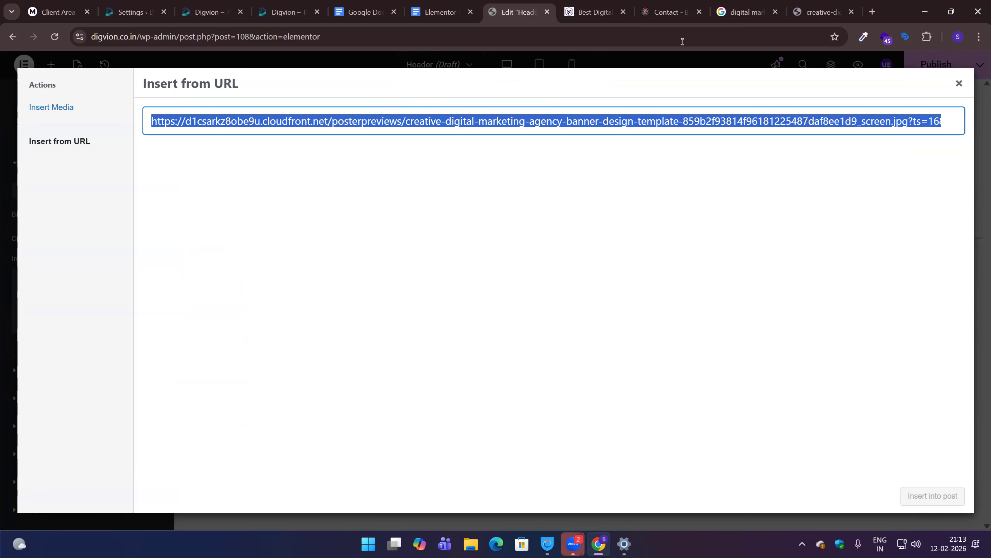
# Copy the digital marketing banner image's address again and insert it from URL as the section's background image.
pyautogui.click(796, 10)
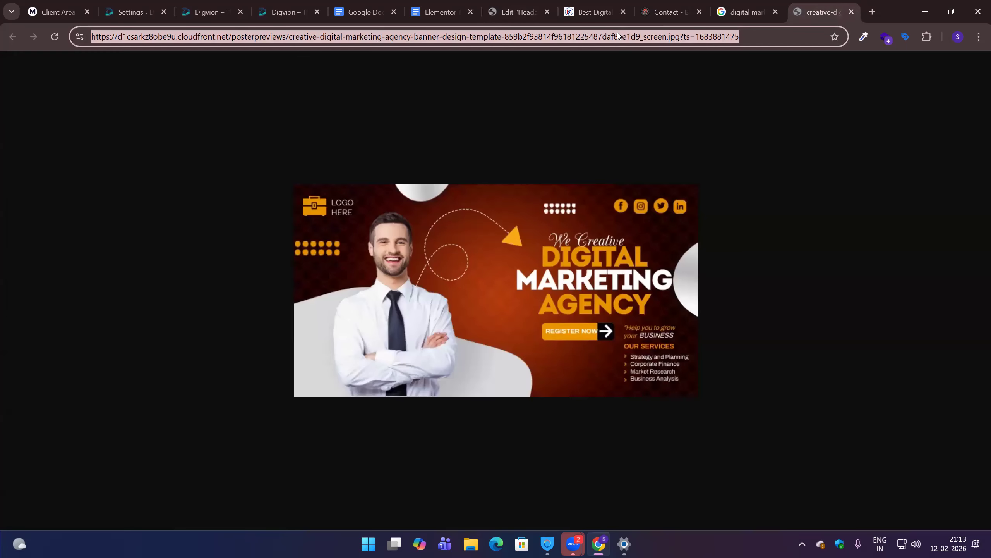
pyautogui.click(536, 185)
pyautogui.rightClick(446, 208)
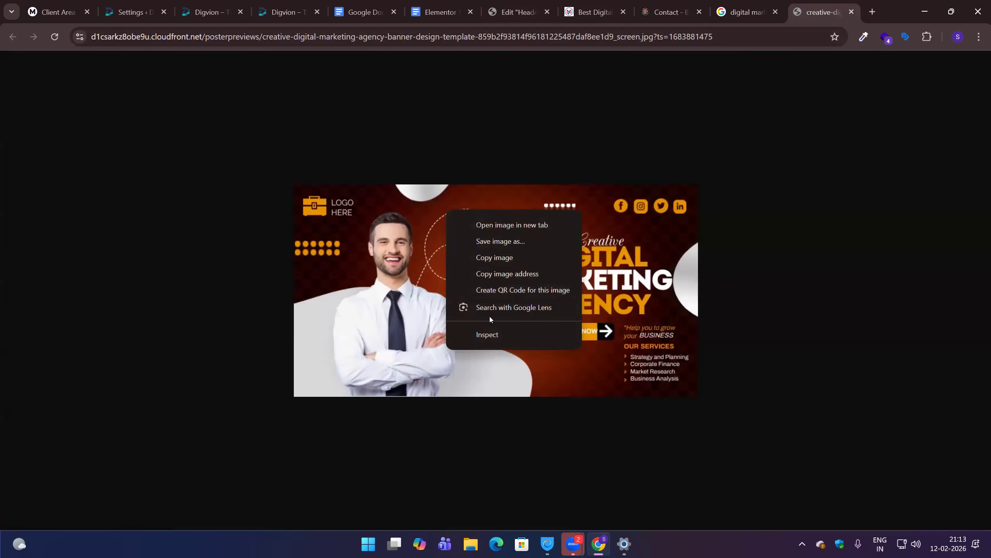
pyautogui.click(498, 274)
pyautogui.hotkey('ctrl', 'shift', 'Tab')
pyautogui.hotkey('ctrl', 'shift', 'Tab')
pyautogui.hotkey('ctrl', 'shift', 'Tab')
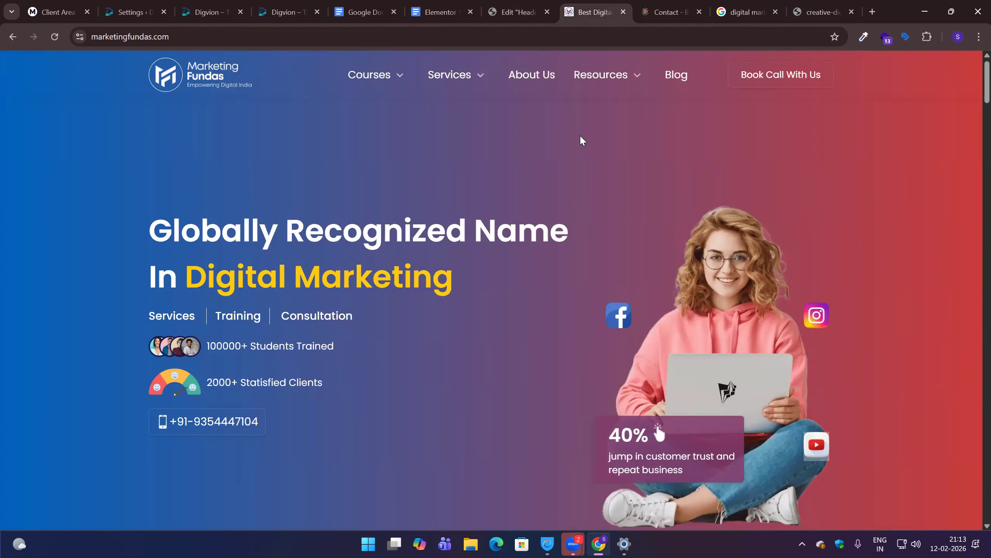
pyautogui.hotkey('ctrl', 'shift', 'Tab')
pyautogui.hotkey('ctrl', 'v')
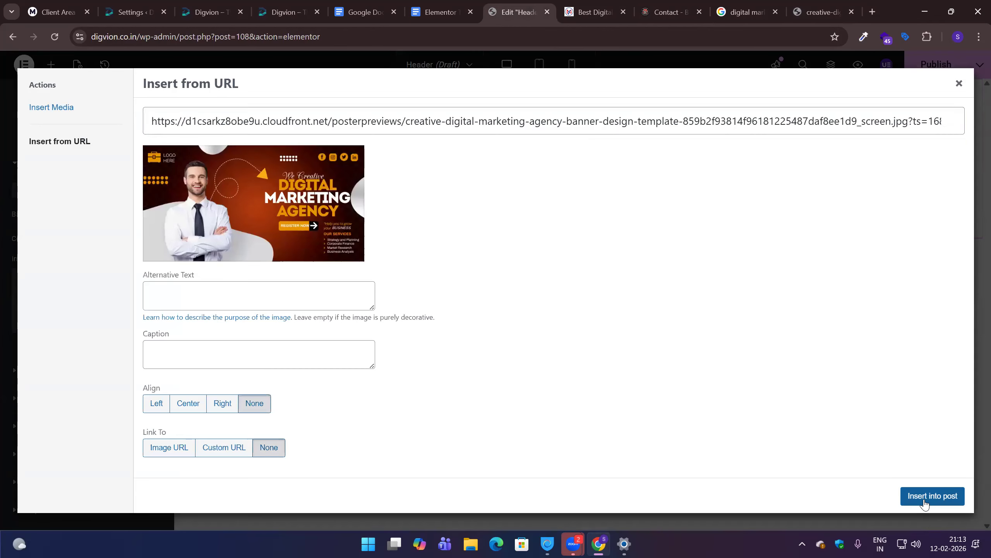
pyautogui.click(929, 498)
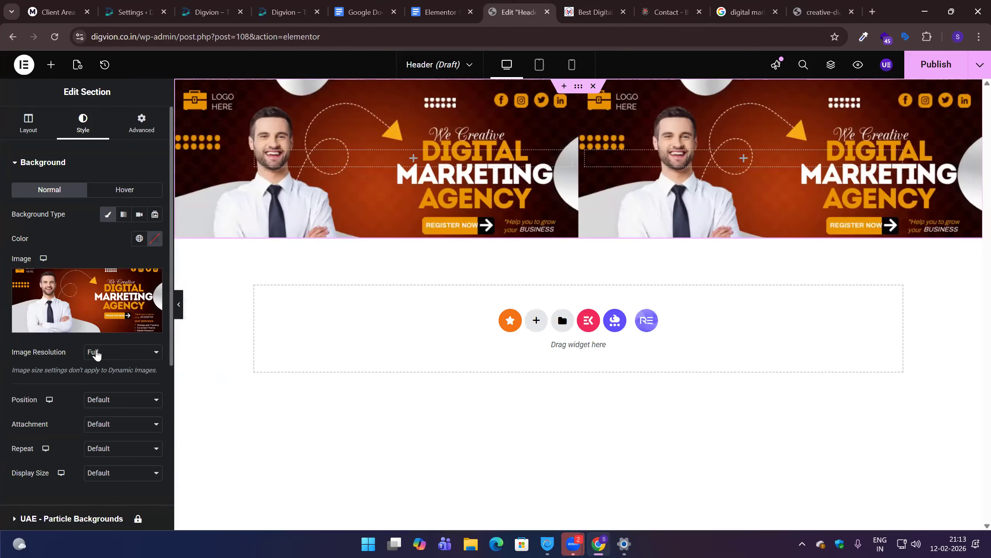
# Set the background image's position to Center Center and its attachment to Fixed.
pyautogui.click(114, 354)
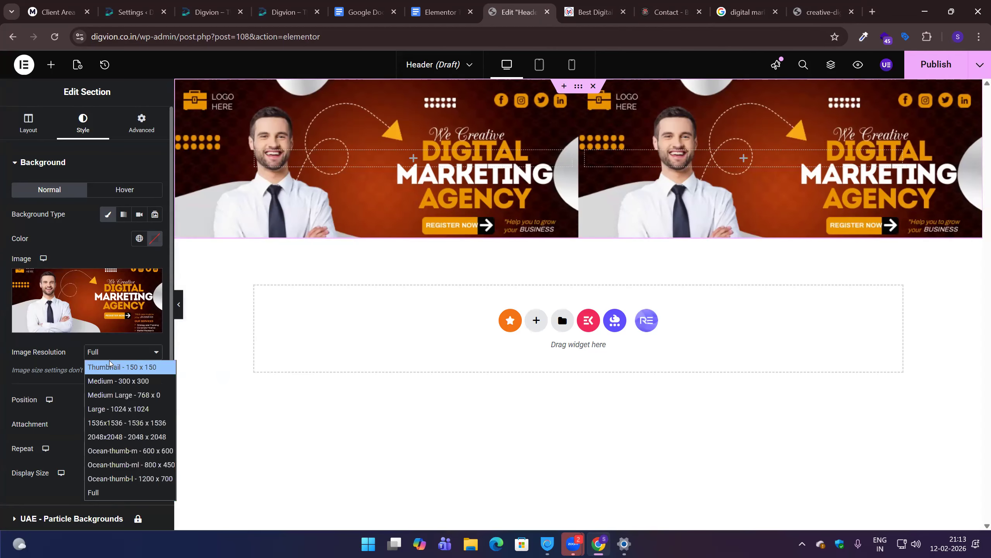
pyautogui.click(113, 352)
pyautogui.click(128, 406)
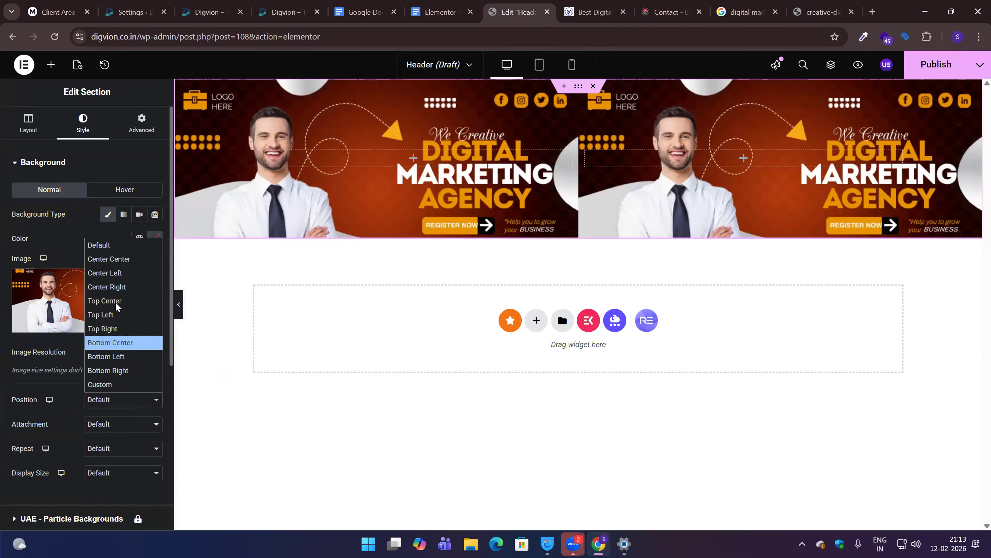
pyautogui.click(117, 259)
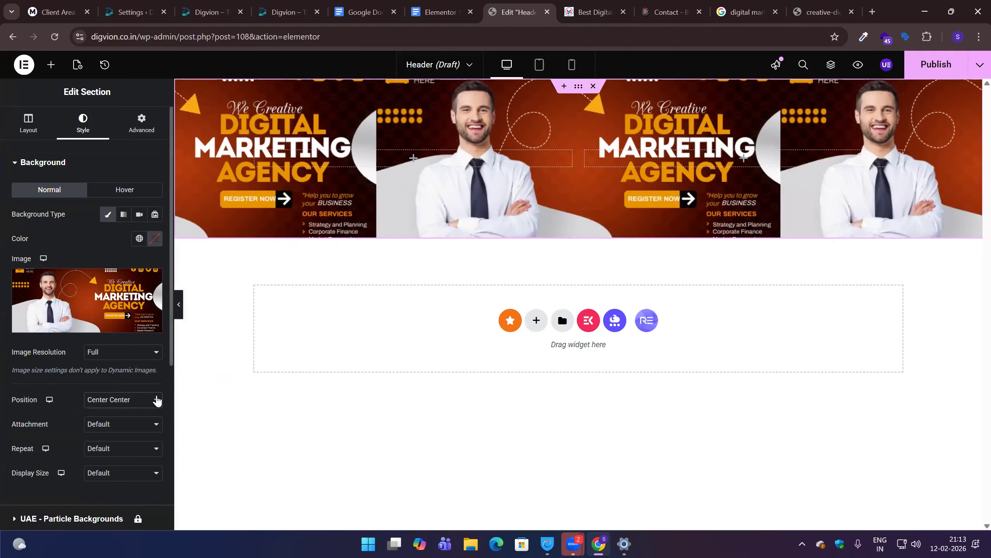
pyautogui.click(121, 424)
pyautogui.click(108, 467)
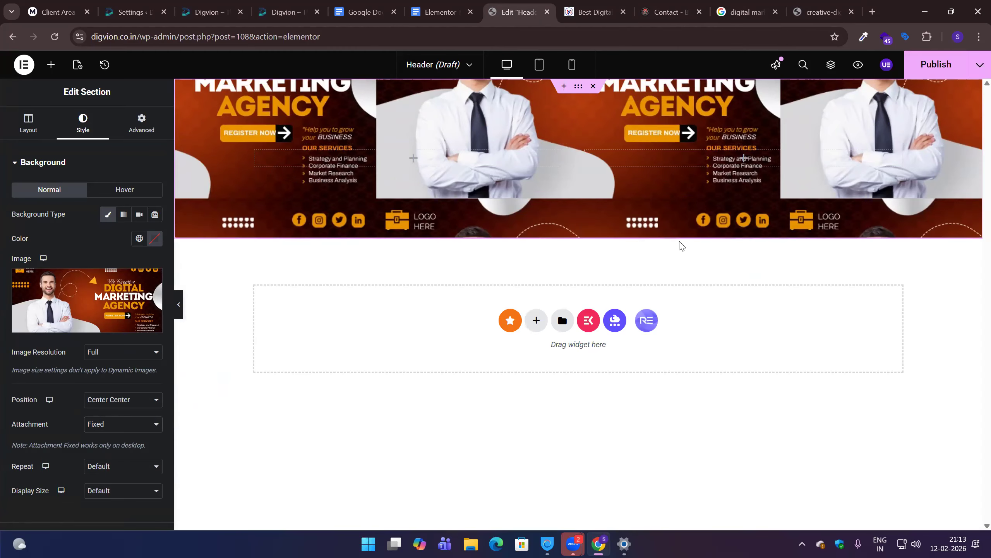
# Set the background image's repeat to No-repeat and return its position to Default.
pyautogui.scroll(-4, 62, 471)
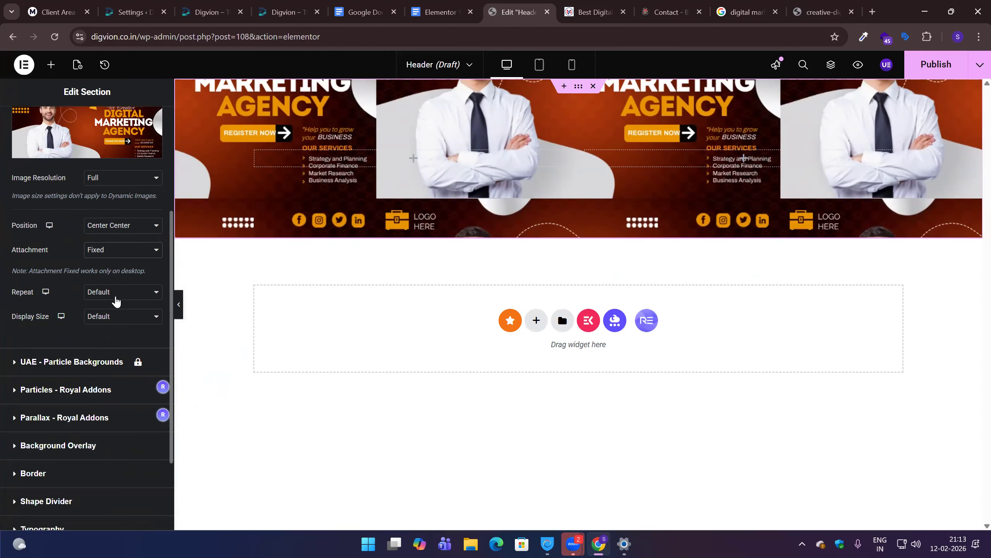
pyautogui.click(115, 300)
pyautogui.click(133, 323)
pyautogui.scroll(4, 131, 324)
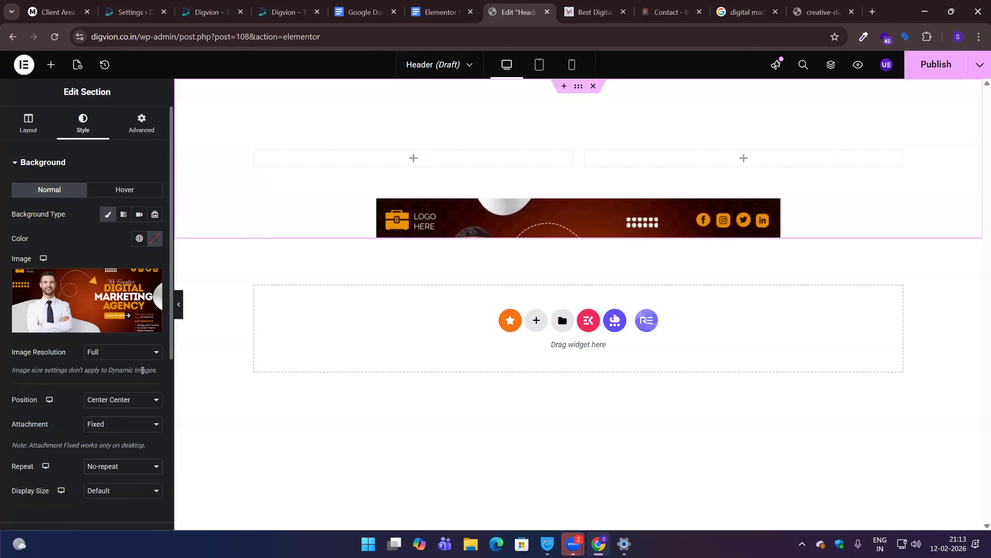
pyautogui.click(117, 351)
pyautogui.click(66, 399)
pyautogui.click(114, 399)
pyautogui.click(115, 245)
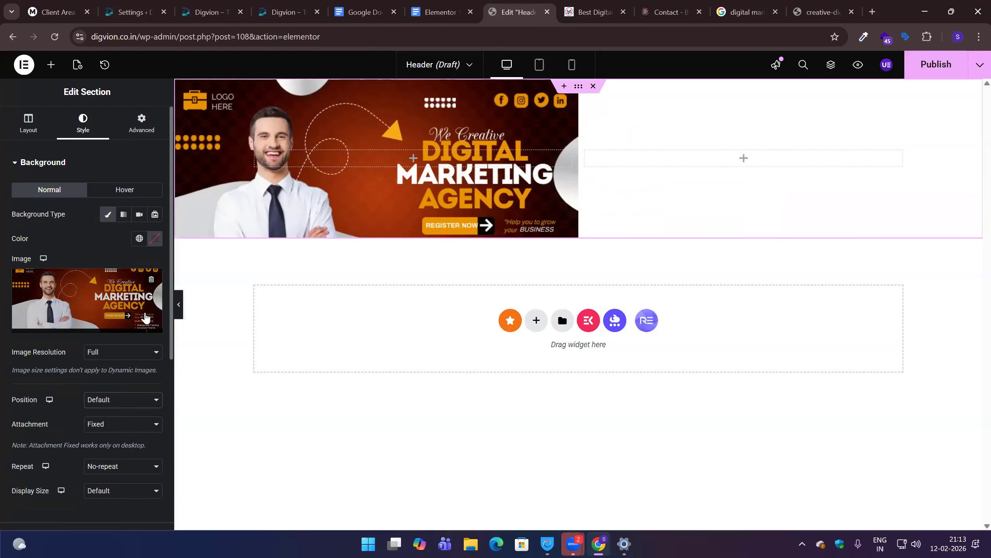
# Try the Auto and Cover display sizes on the background image and set it to Contain.
pyautogui.scroll(-3, 123, 387)
pyautogui.click(119, 374)
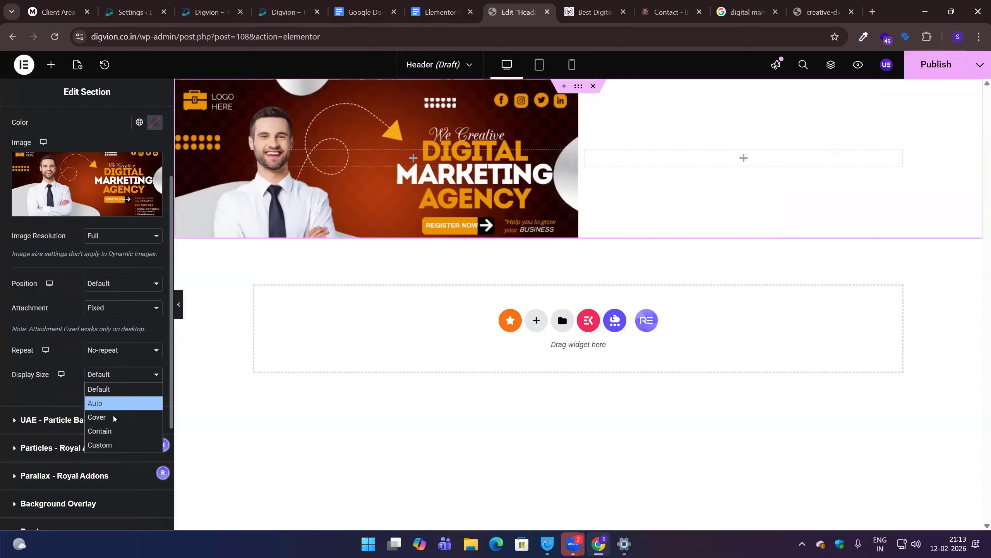
pyautogui.click(121, 404)
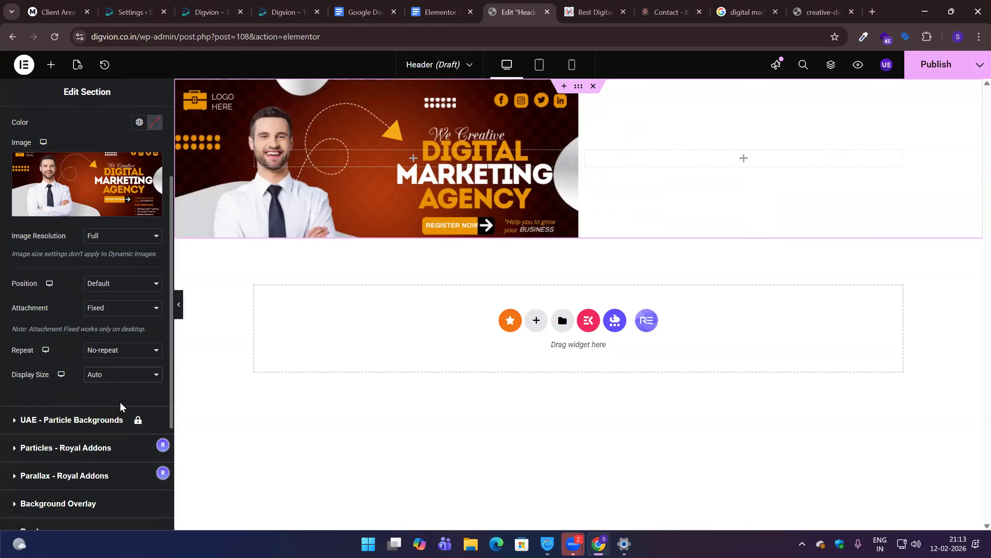
pyautogui.click(125, 375)
pyautogui.click(121, 414)
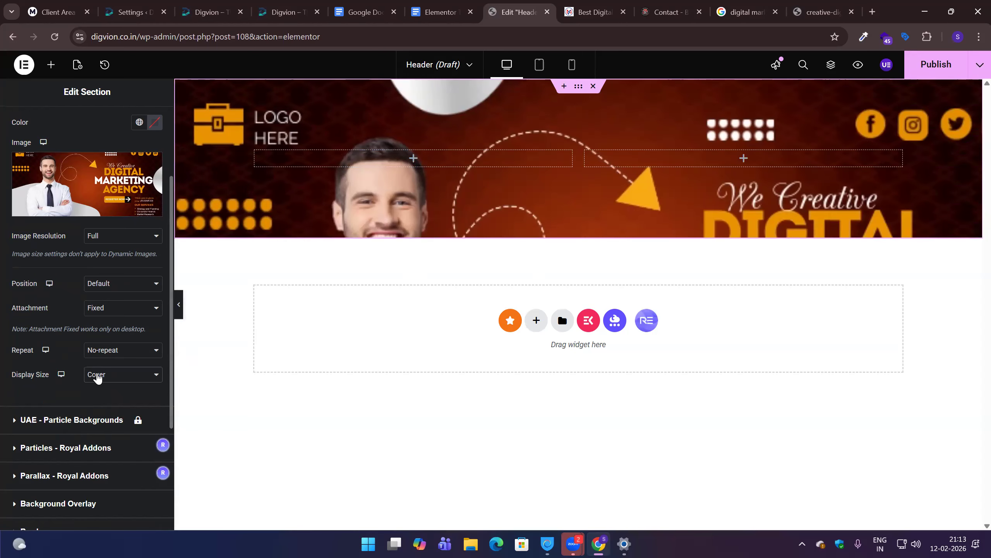
pyautogui.click(97, 375)
pyautogui.click(113, 433)
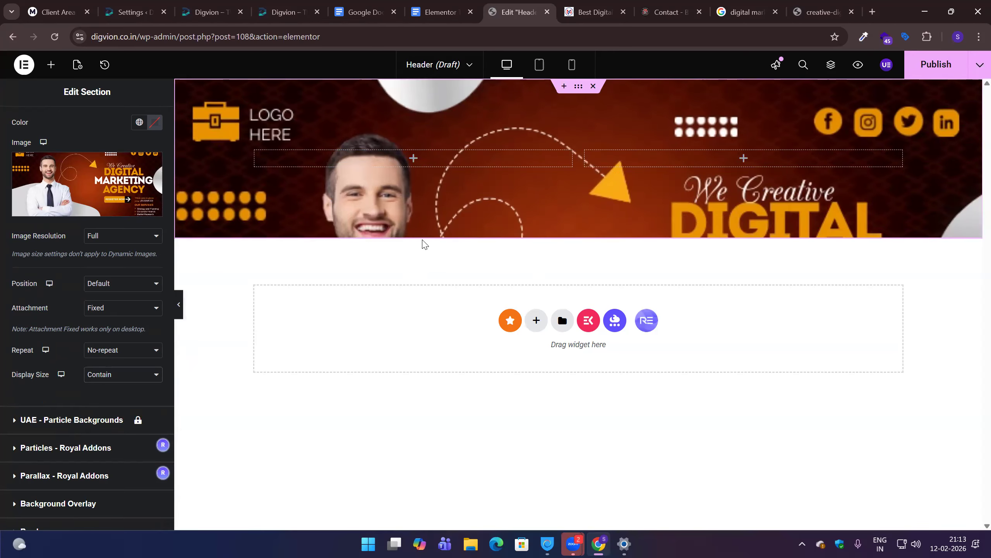
# Increase the section's minimum height to about 691 px.
pyautogui.scroll(3, 55, 127)
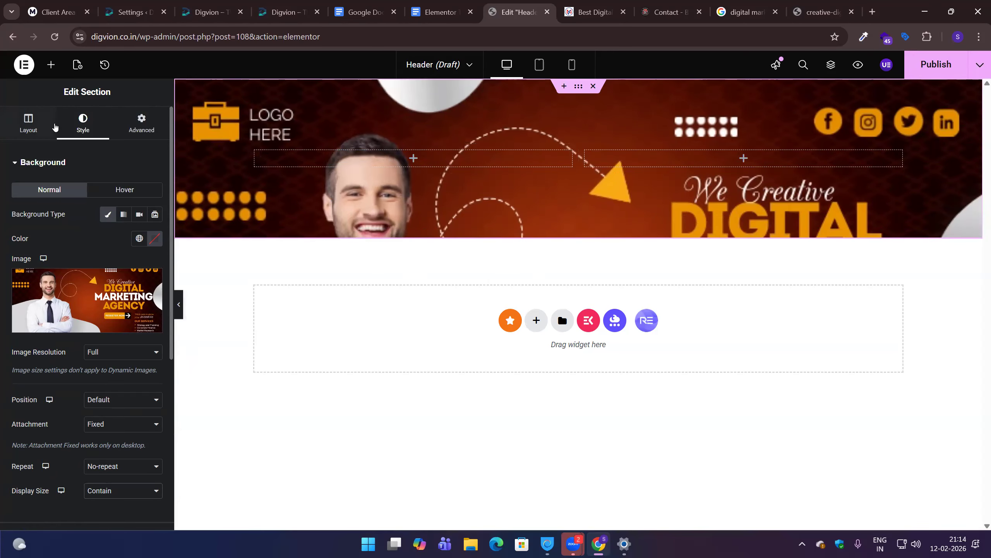
pyautogui.click(39, 129)
pyautogui.moveTo(43, 314); pyautogui.dragTo(67, 314)
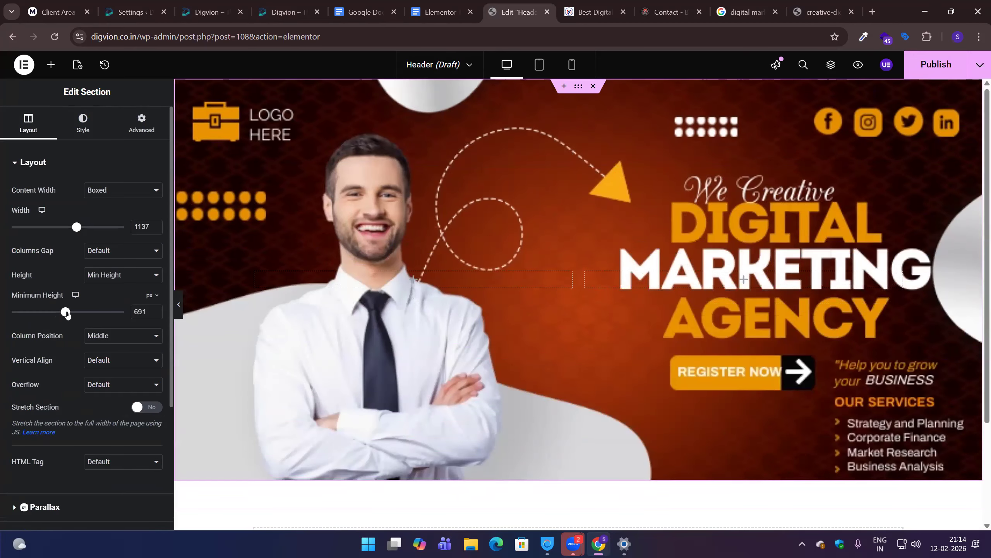
# Try a Custom display size of 96% width for the background image, and set the display size to Cover.
pyautogui.click(76, 131)
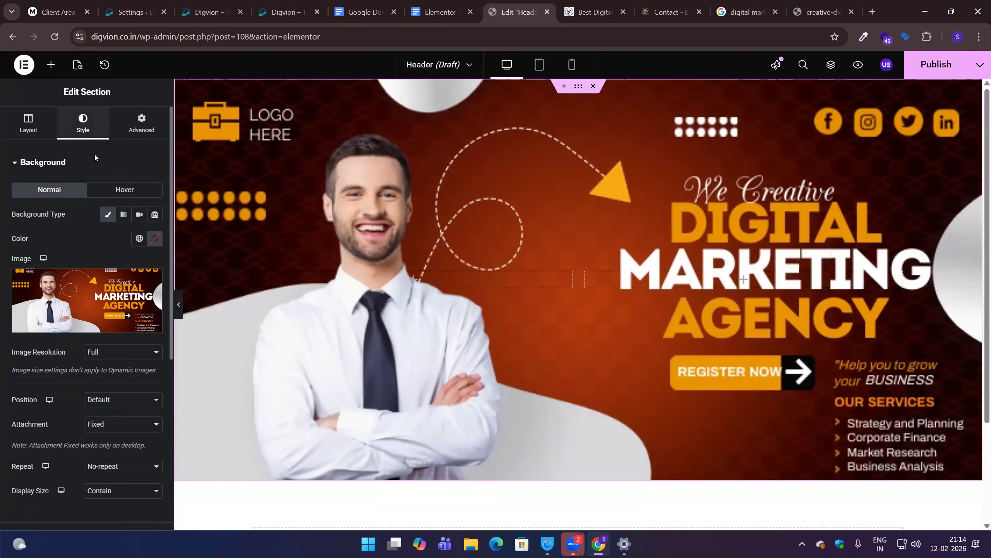
pyautogui.scroll(-3, 91, 471)
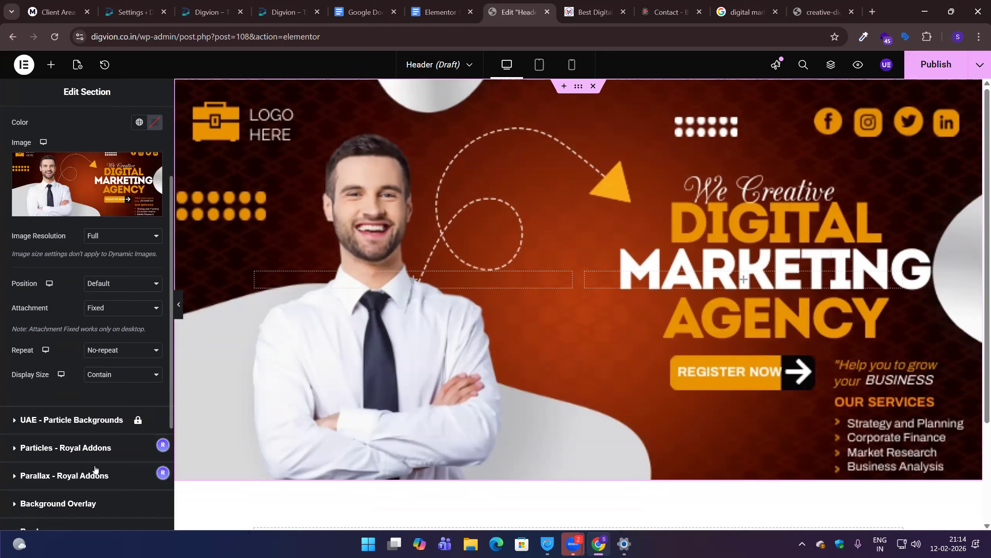
pyautogui.click(121, 385)
pyautogui.click(111, 444)
pyautogui.moveTo(123, 412)
pyautogui.mouseDown()
pyautogui.moveTo(76, 414)
pyautogui.moveTo(110, 415)
pyautogui.moveTo(119, 426)
pyautogui.mouseUp()
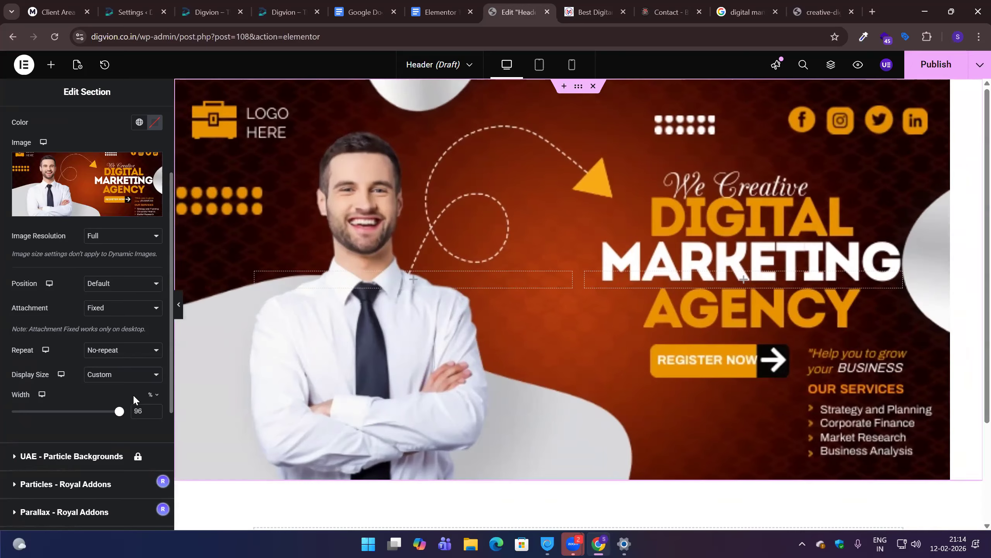
pyautogui.click(127, 375)
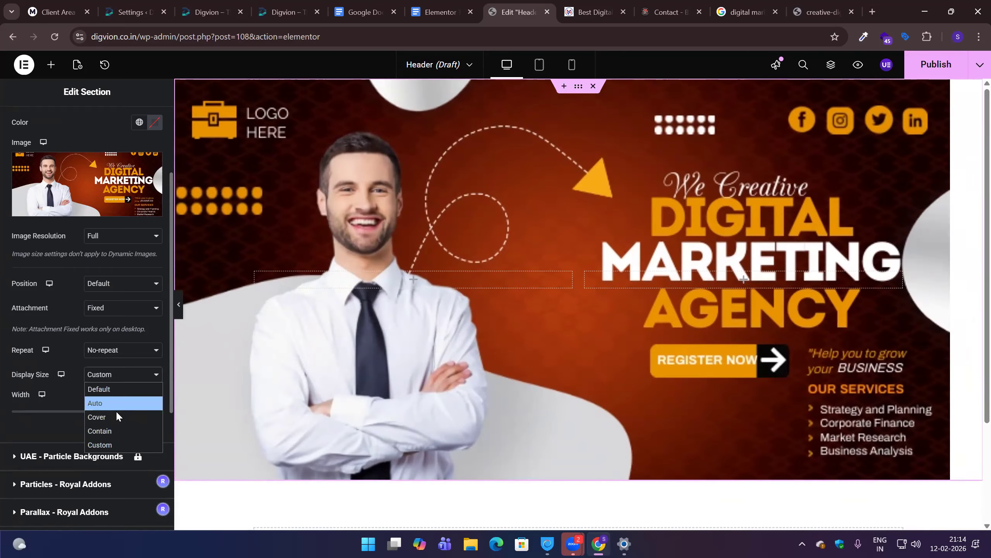
pyautogui.click(117, 415)
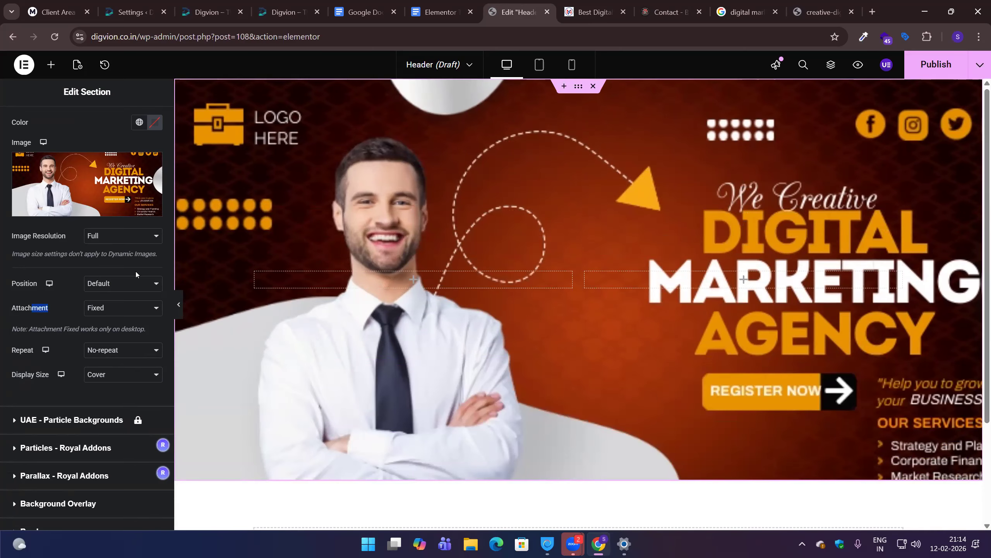
# Toggle the section's Classic background type off and on repeatedly to compare the section with and without it.
pyautogui.scroll(3, 131, 269)
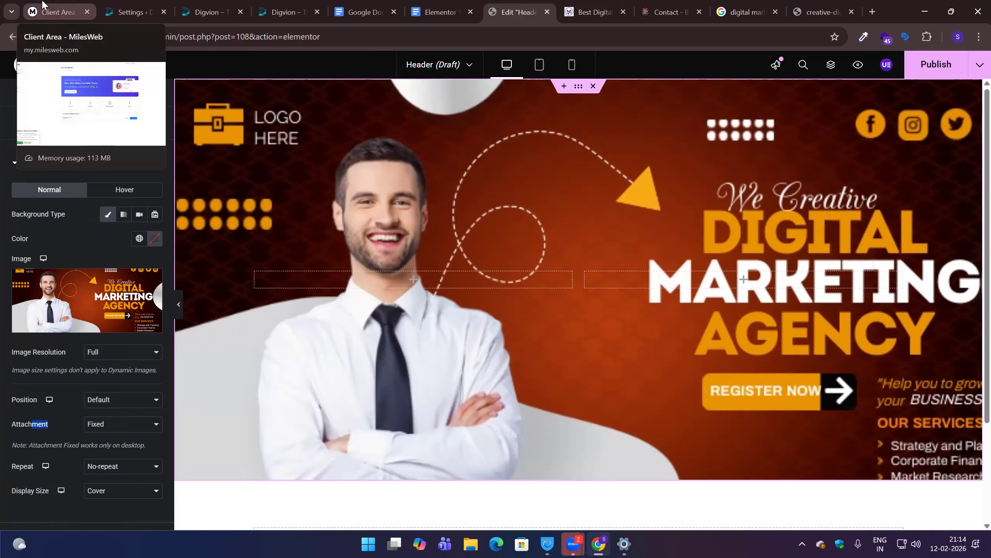
pyautogui.click(106, 215)
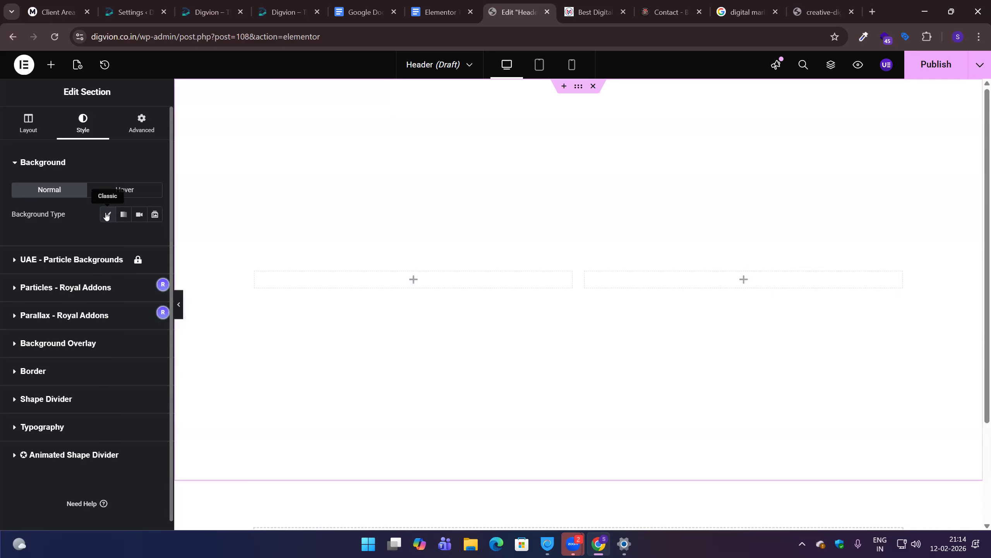
pyautogui.click(106, 215)
pyautogui.click(106, 215)
pyautogui.click(106, 215)
pyautogui.click(106, 215)
pyautogui.click(105, 214)
pyautogui.click(106, 214)
# Switch the section's background to a gradient with a light red first color and #000000 as the second color.
pyautogui.click(123, 214)
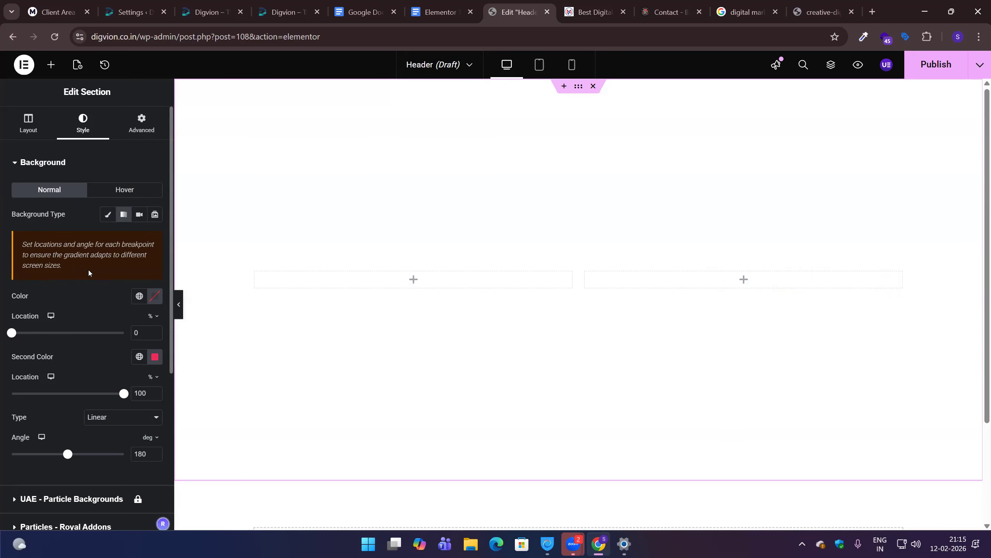
pyautogui.click(155, 299)
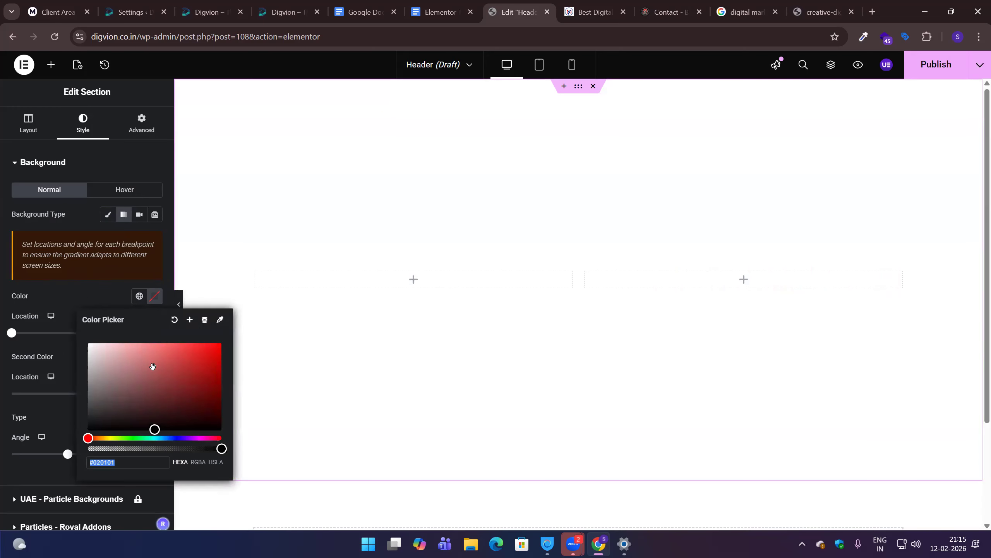
pyautogui.click(186, 342)
pyautogui.click(78, 294)
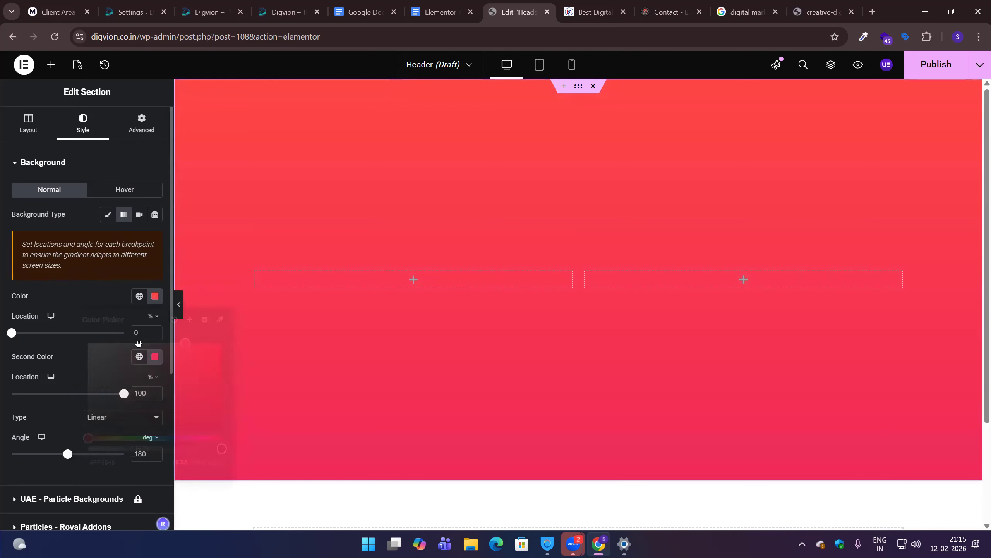
pyautogui.click(155, 357)
pyautogui.write('#000000')
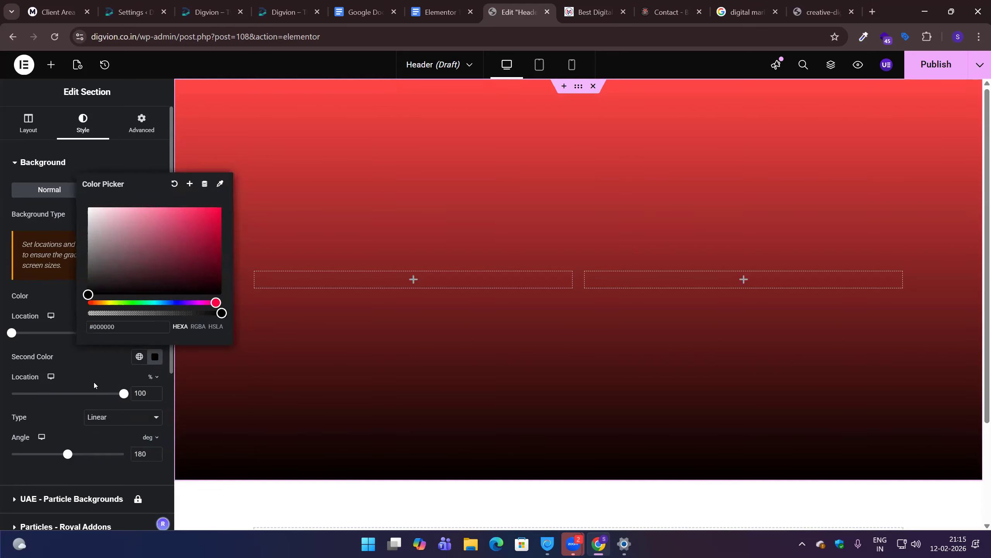
pyautogui.click(94, 382)
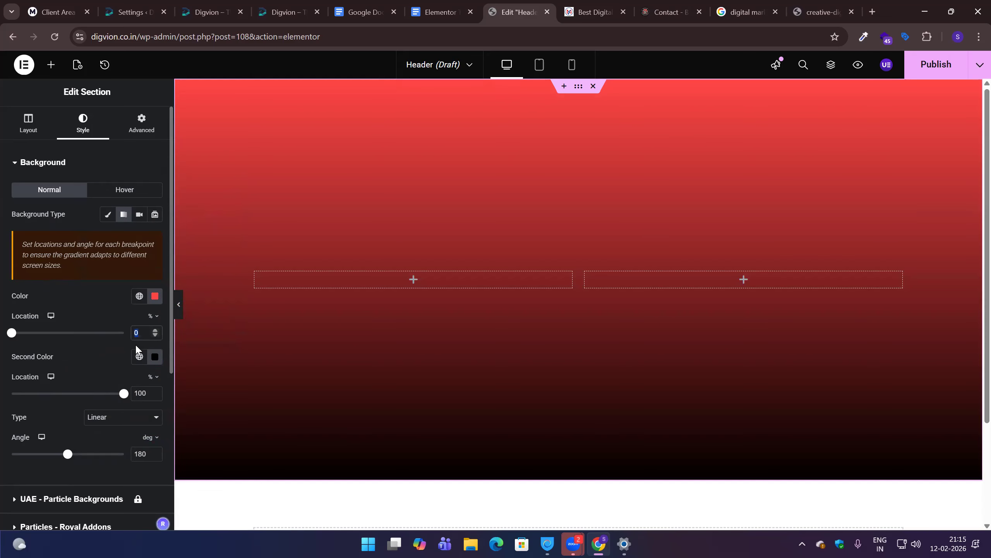
# Set the locations of both gradient colors to 50%.
pyautogui.write('50')
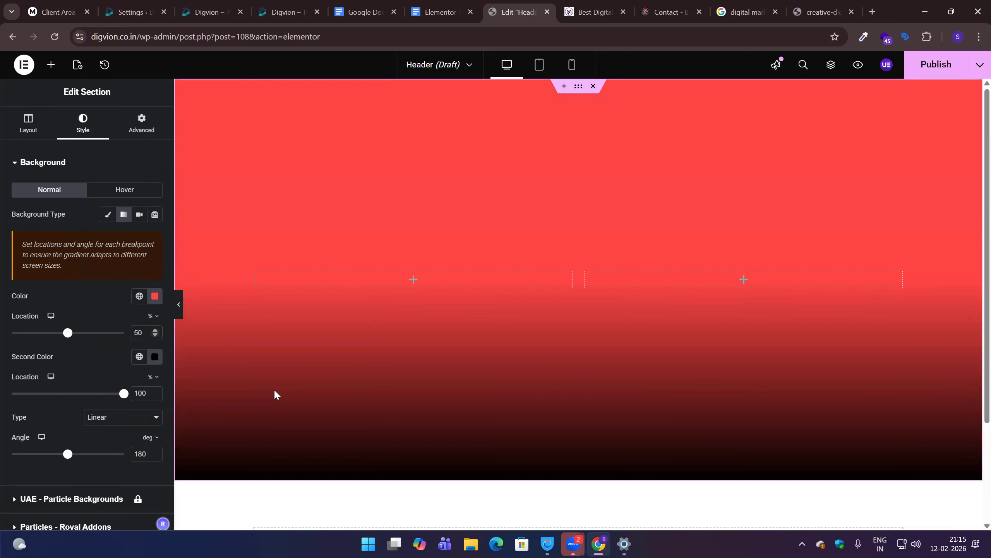
pyautogui.doubleClick(143, 392)
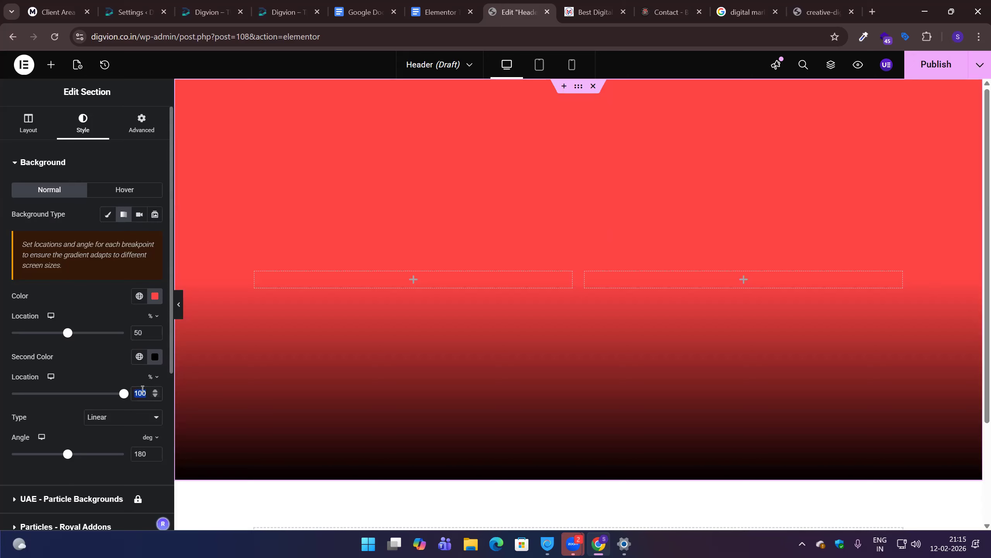
pyautogui.write('50')
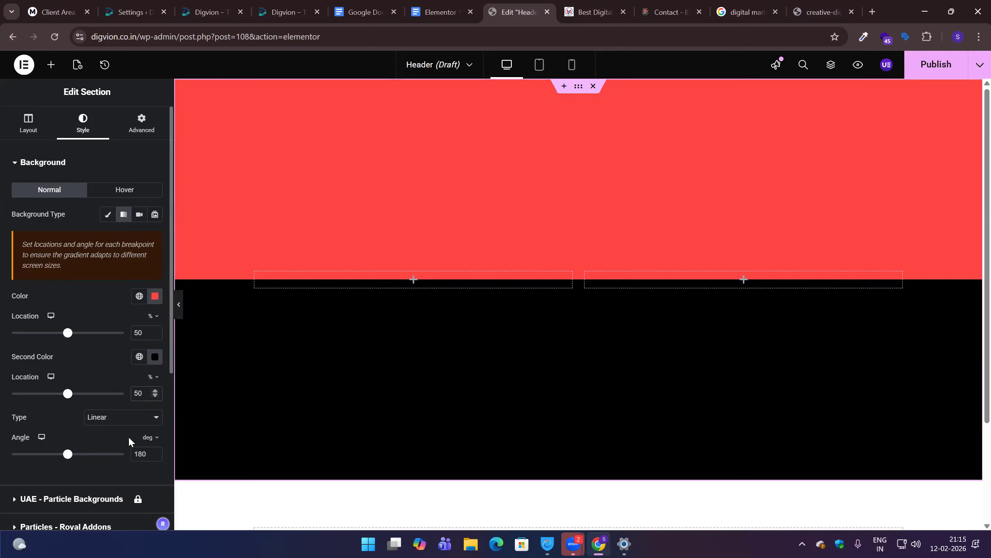
# Set the gradient's angle to 90 degrees and move the first color's location to 0%.
pyautogui.doubleClick(144, 455)
pyautogui.write('90')
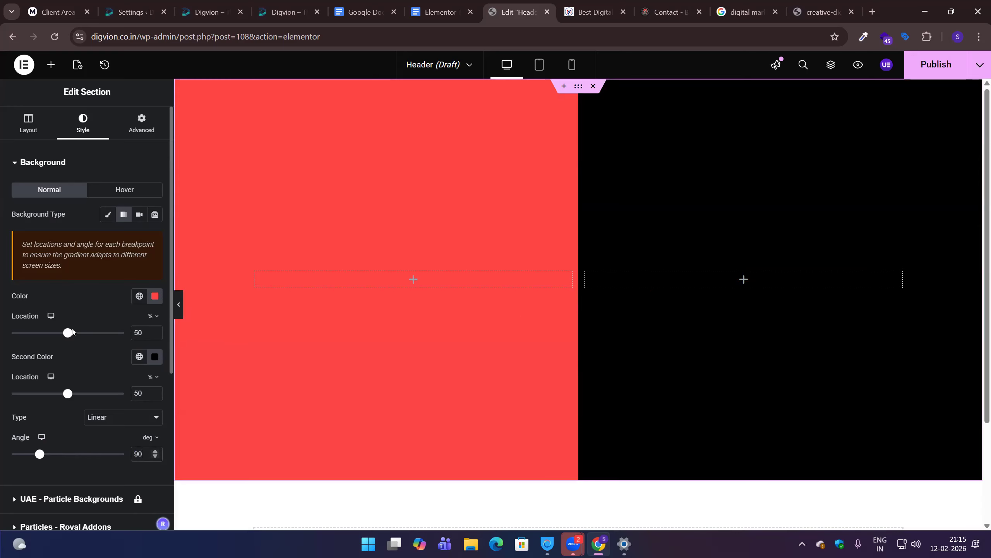
pyautogui.moveTo(67, 332); pyautogui.dragTo(22, 363)
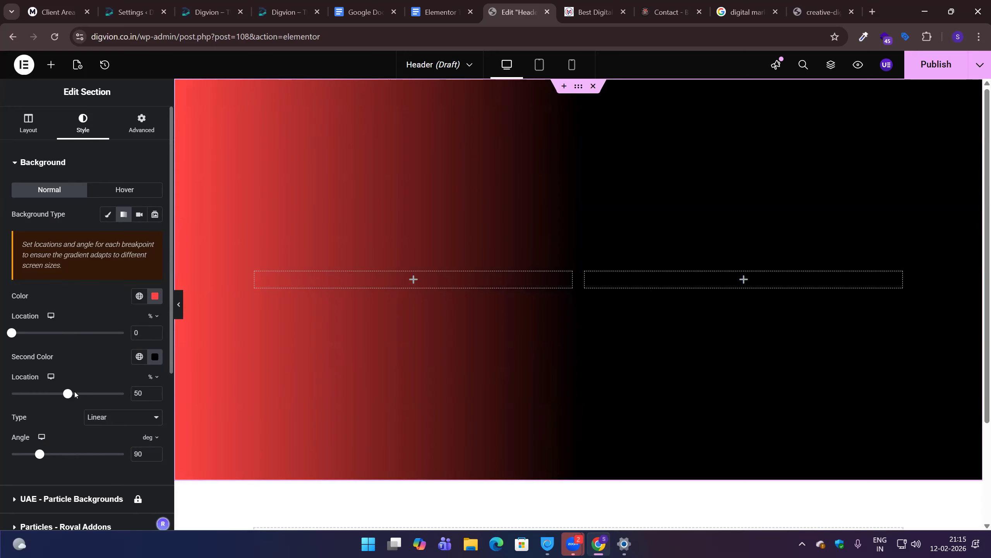
# Set the gradient's second color location to 100%, and switch the section's background type to Video.
pyautogui.moveTo(74, 392); pyautogui.dragTo(176, 397)
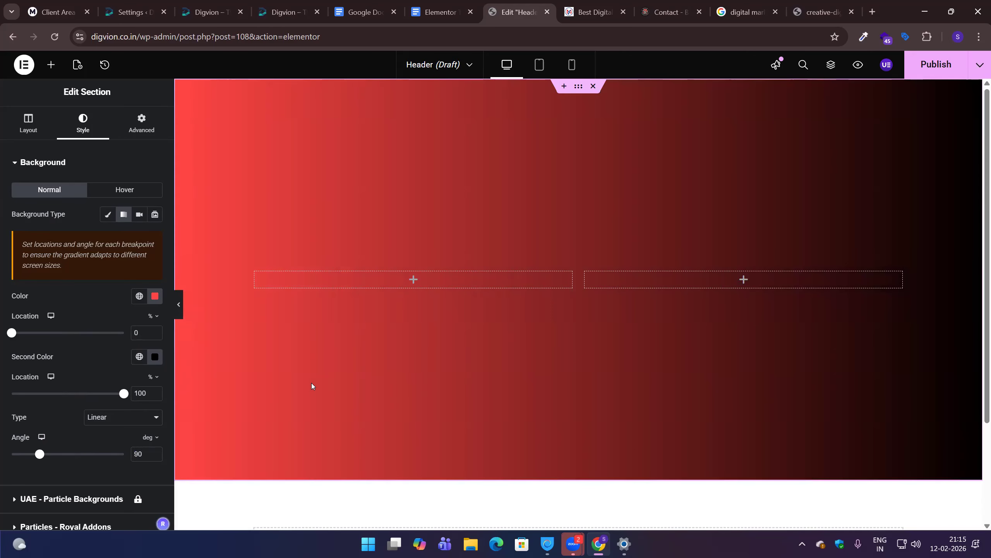
pyautogui.click(128, 216)
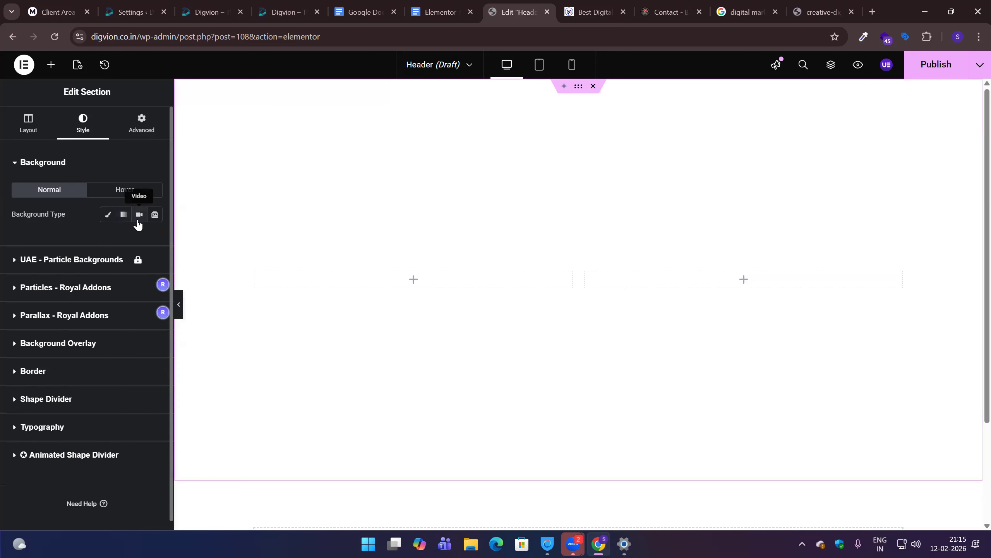
pyautogui.click(139, 215)
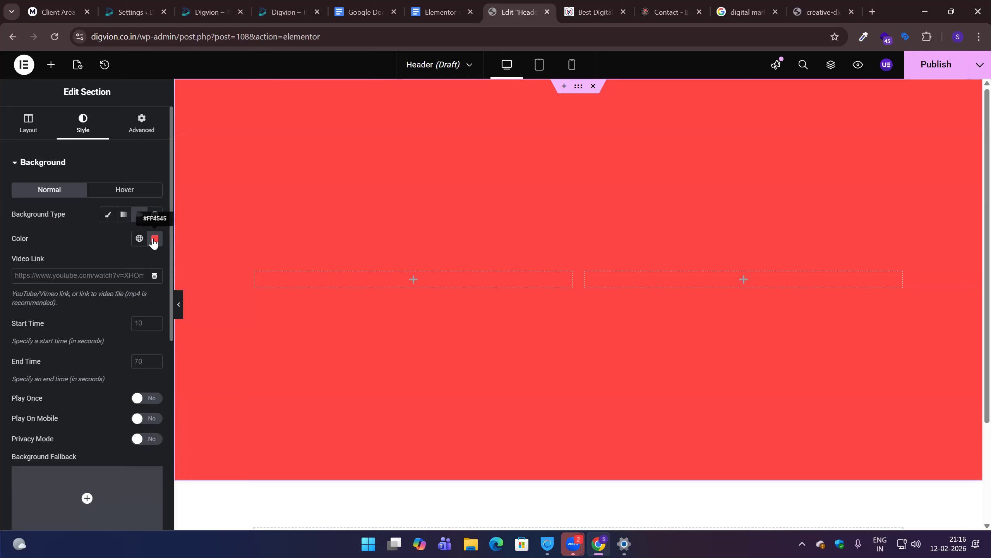
# Open youtube.com in a new incognito browser window.
pyautogui.hotkey('ctrl', 'shift', 'n')
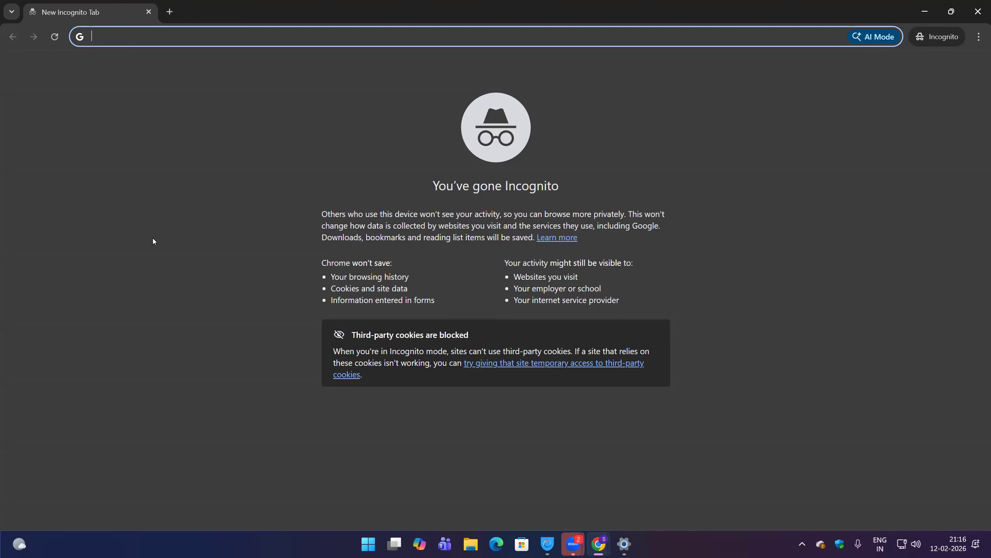
pyautogui.write('you')
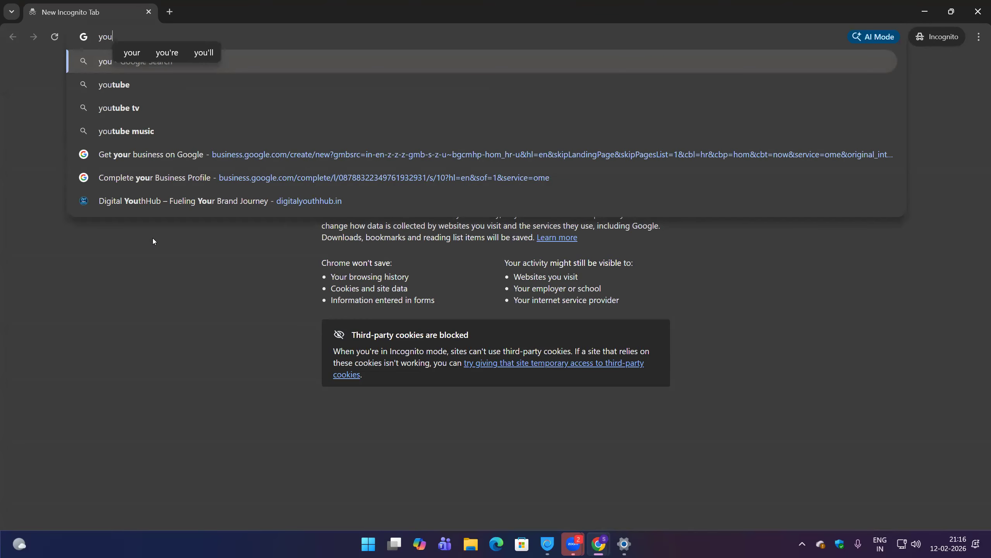
pyautogui.write('tube')
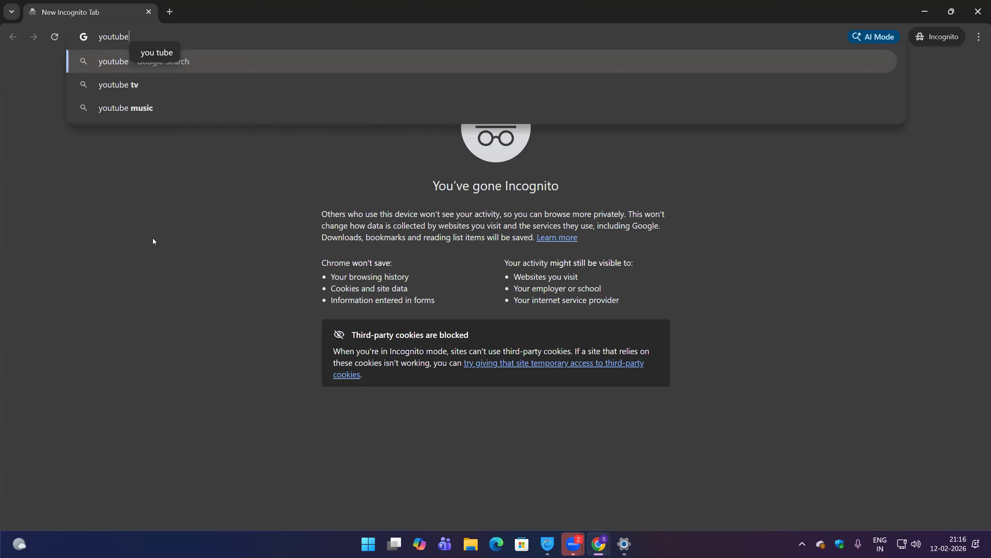
pyautogui.write('.com')
pyautogui.press('Return')
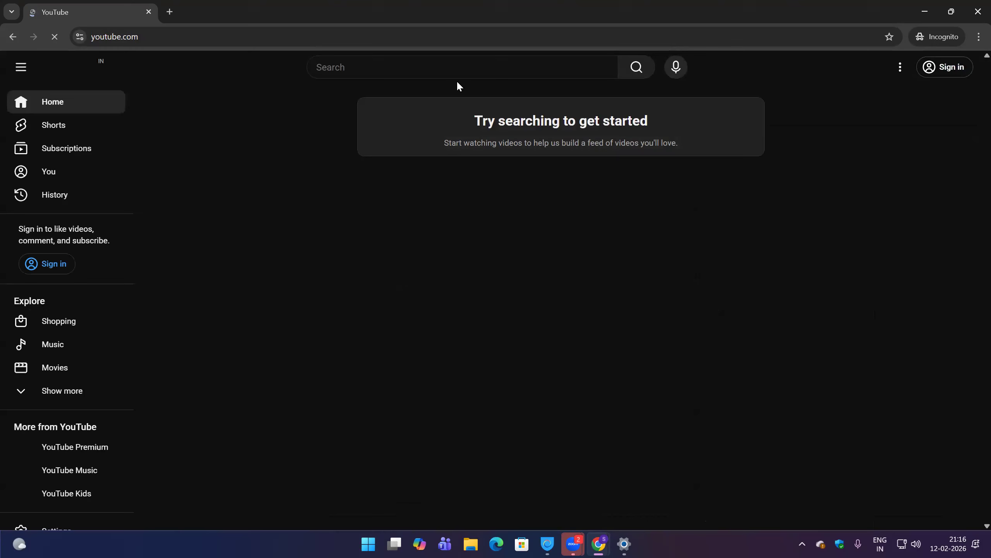
# Search YouTube for "Su 57".
pyautogui.click(455, 65)
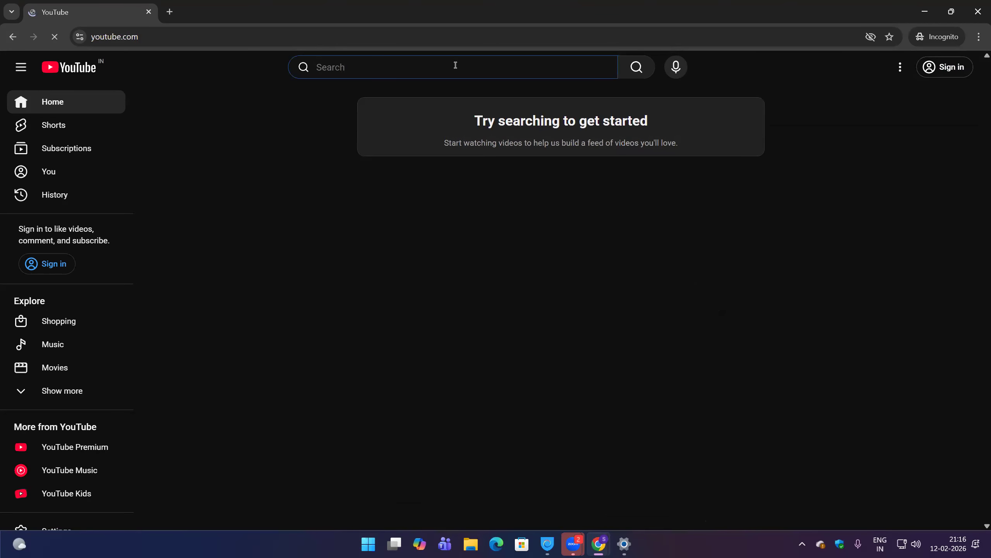
pyautogui.write('Su ')
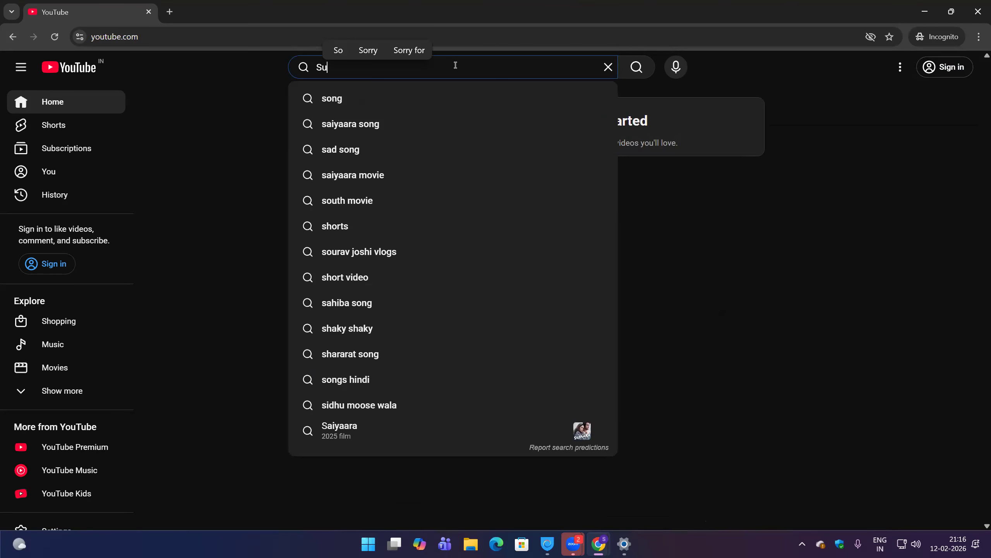
pyautogui.write('57')
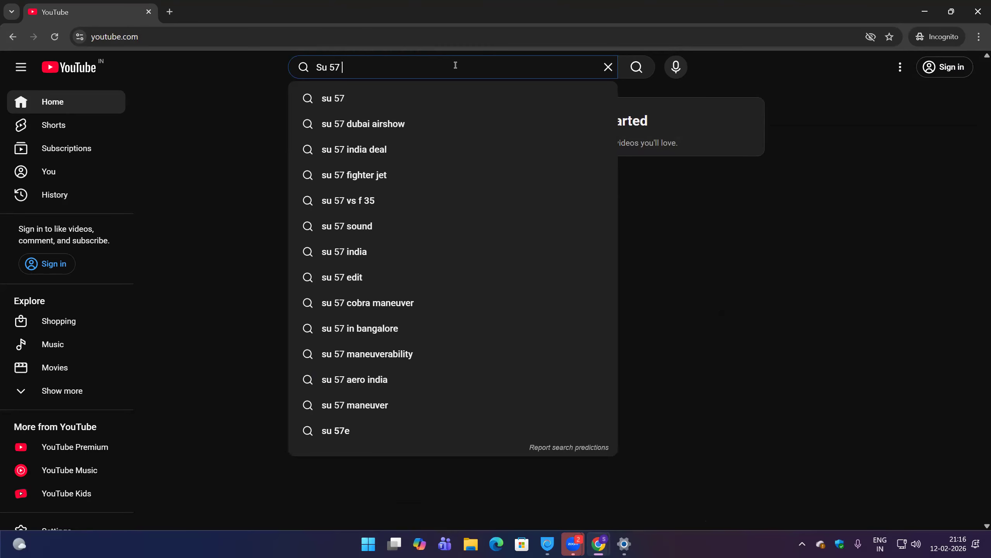
pyautogui.press('Return')
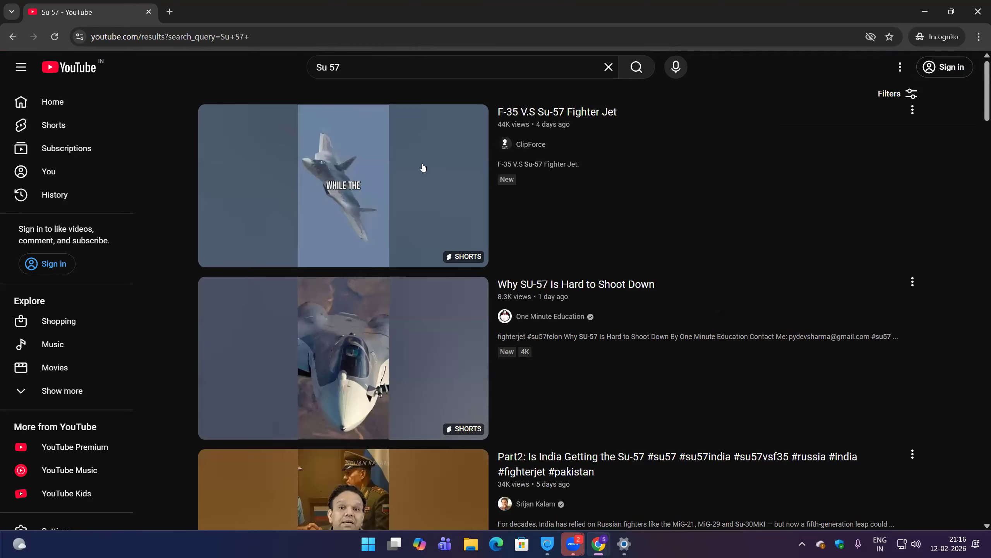
# Open the Times Of India video about Russia deploying Su-57 jets, pause it and copy its web address.
pyautogui.scroll(-8, 370, 332)
pyautogui.scroll(-12, 366, 281)
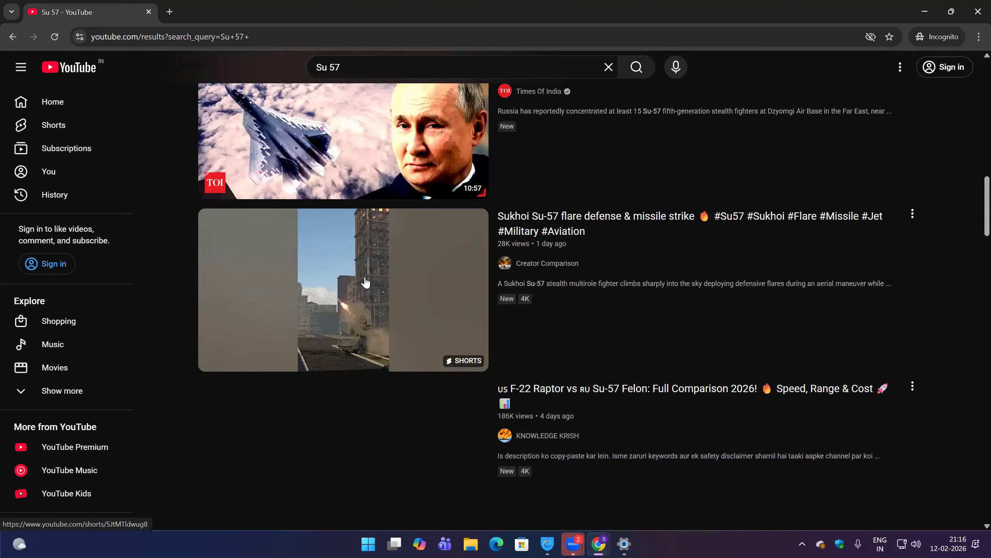
pyautogui.scroll(4, 349, 275)
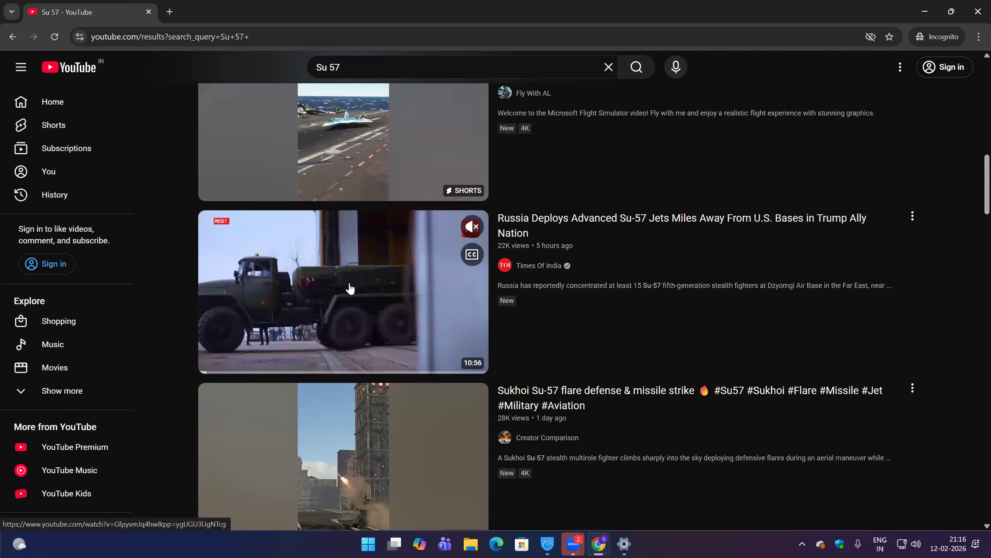
pyautogui.click(350, 289)
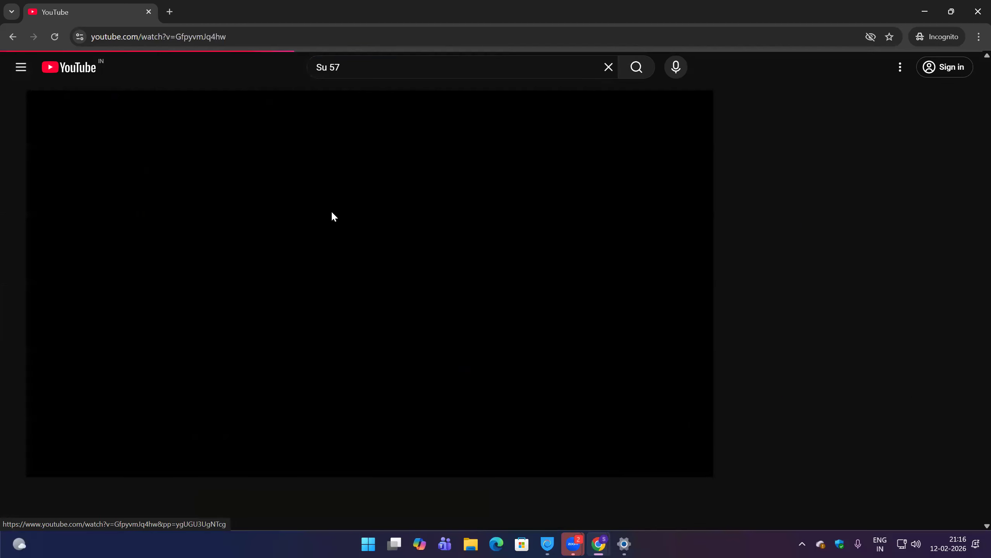
pyautogui.click(410, 126)
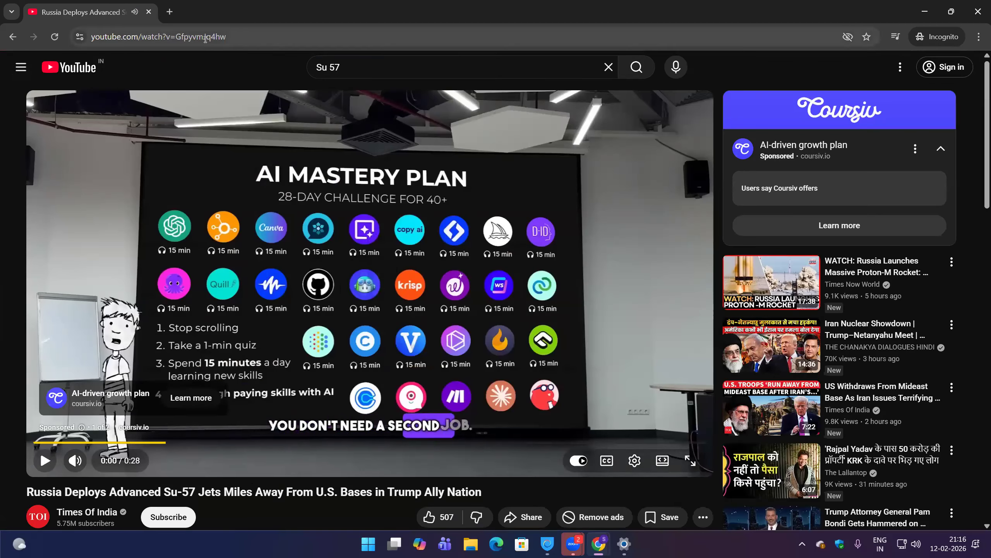
pyautogui.click(205, 38)
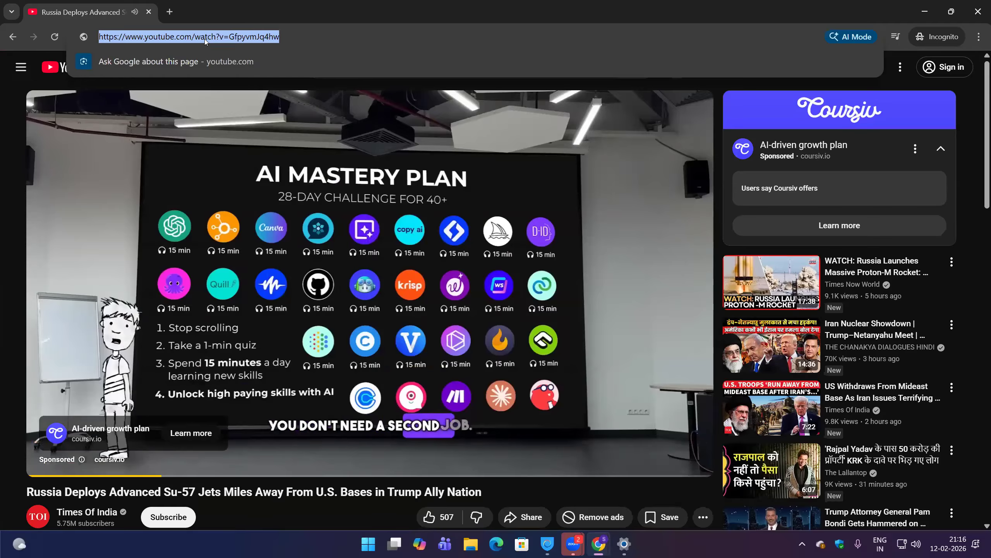
# Return to the Elementor editor, paste the copied YouTube address as the background video link and set its start time to 30 seconds.
pyautogui.hotkey('alt', 'Tab')
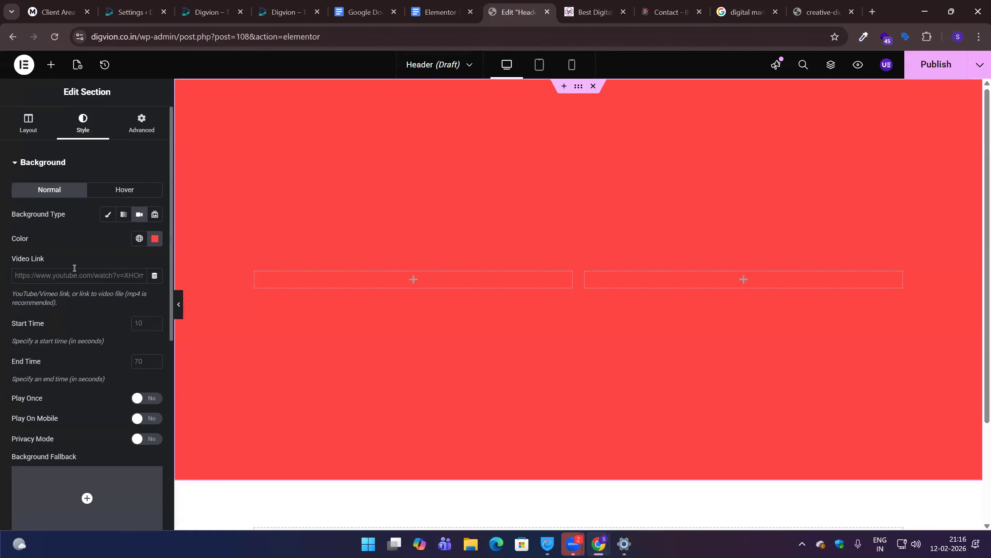
pyautogui.hotkey('ctrl', 'v')
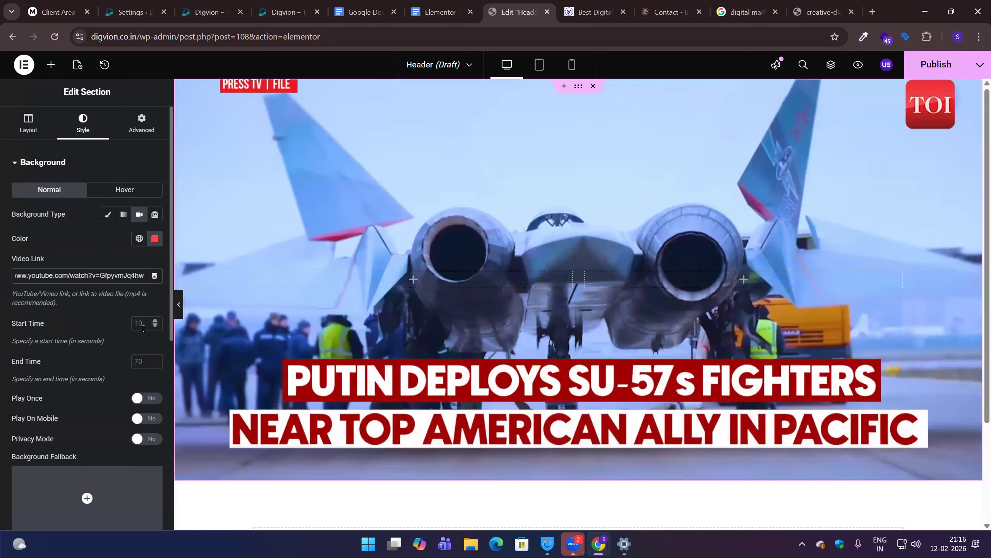
pyautogui.click(143, 328)
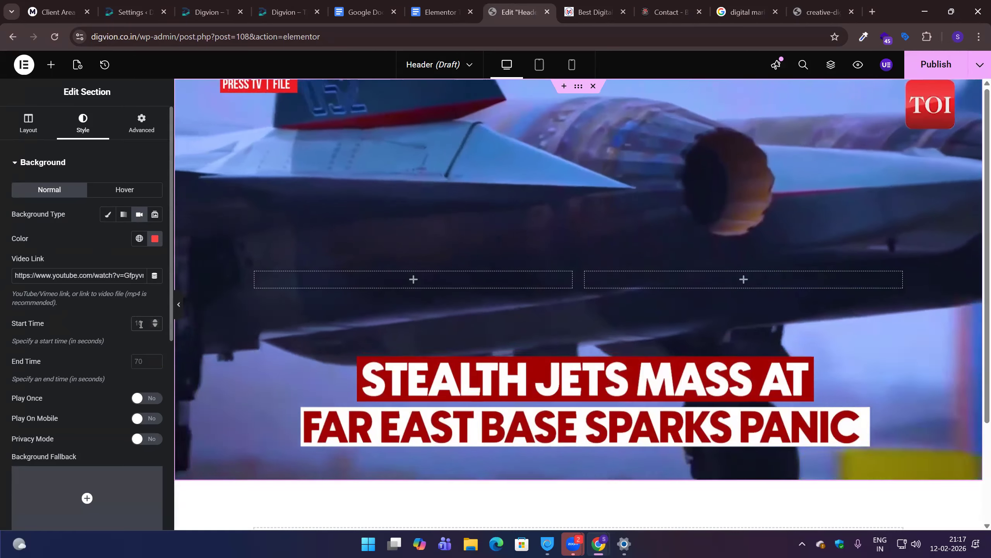
pyautogui.click(141, 324)
pyautogui.write('30')
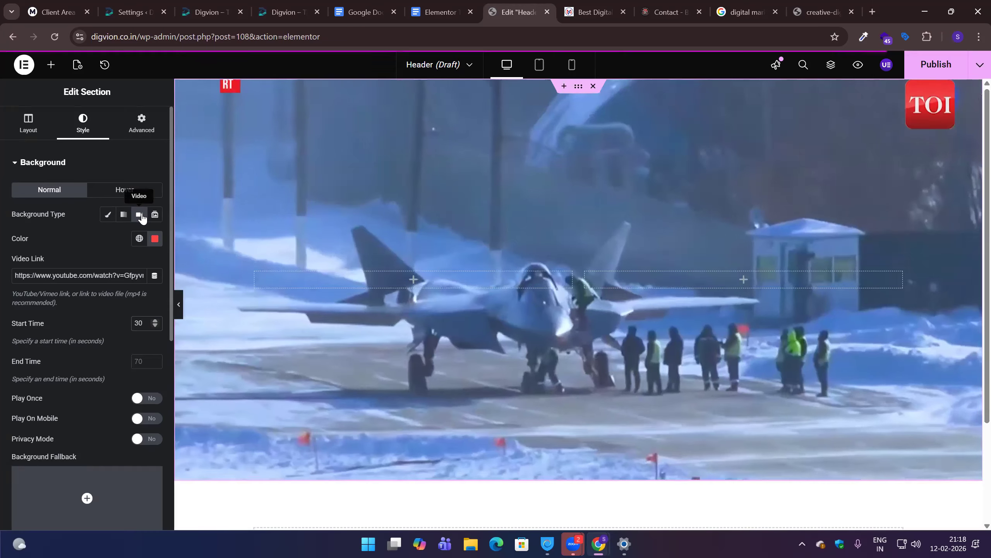
# Switch the section's background type to Slideshow and open the file upload view for its image gallery.
pyautogui.click(155, 218)
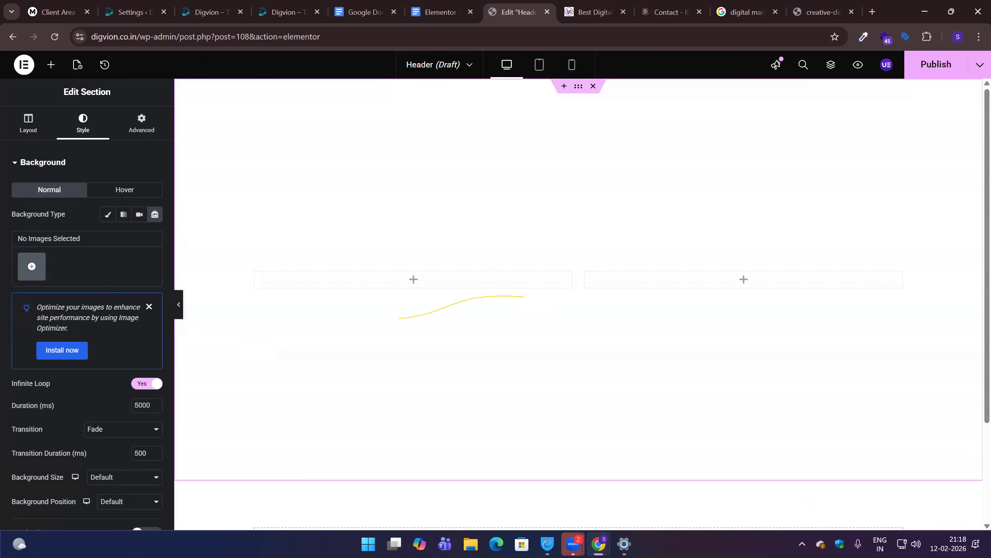
pyautogui.click(32, 267)
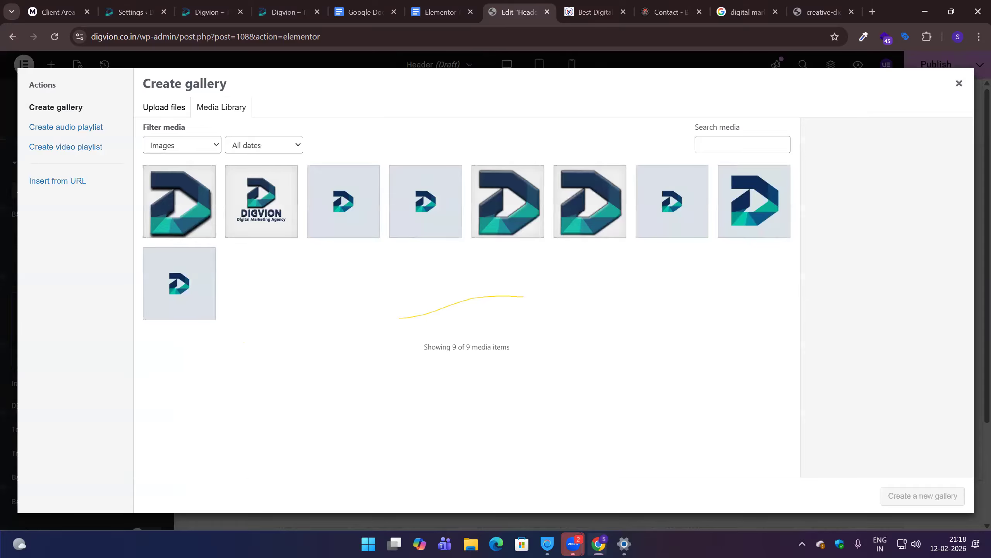
pyautogui.click(164, 106)
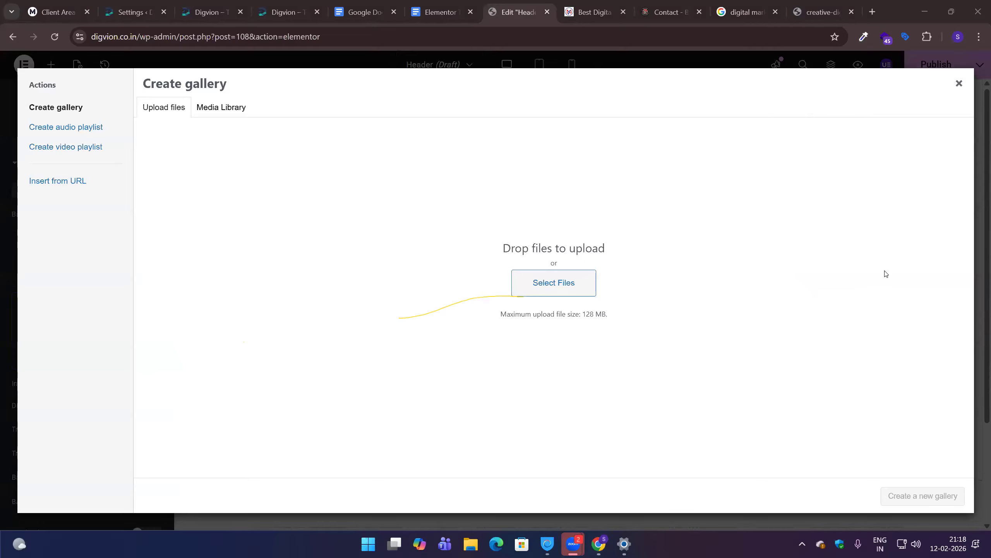
# Save the creative digital marketing agency banner from its open browser tab to Downloads as a JPEG image.
pyautogui.click(873, 13)
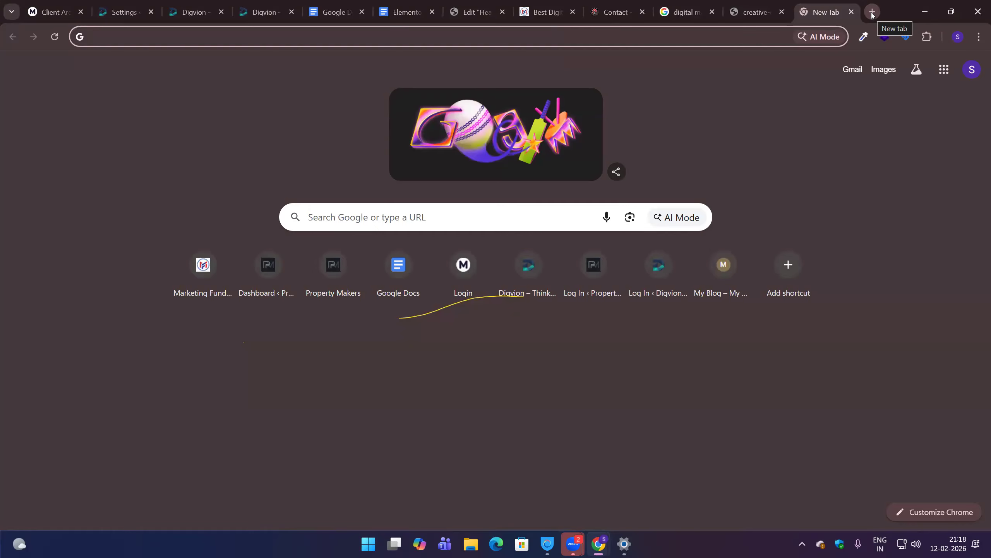
pyautogui.click(755, 12)
pyautogui.rightClick(472, 325)
pyautogui.click(474, 345)
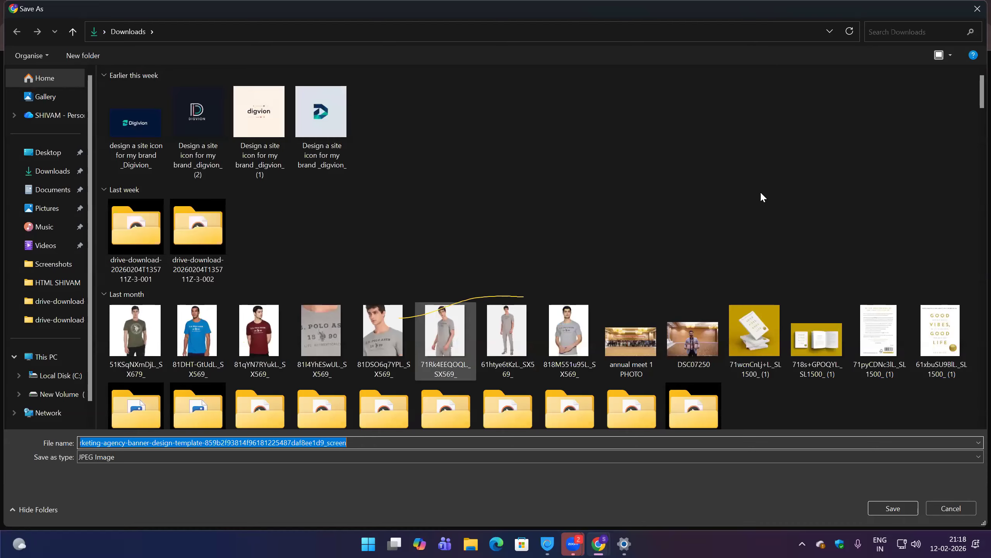
pyautogui.press('Return')
# From the Google Images results, save the blue Vecteezy Creative Marketing Agency banner to Downloads.
pyautogui.hotkey('ctrl', 'shift', 'Tab')
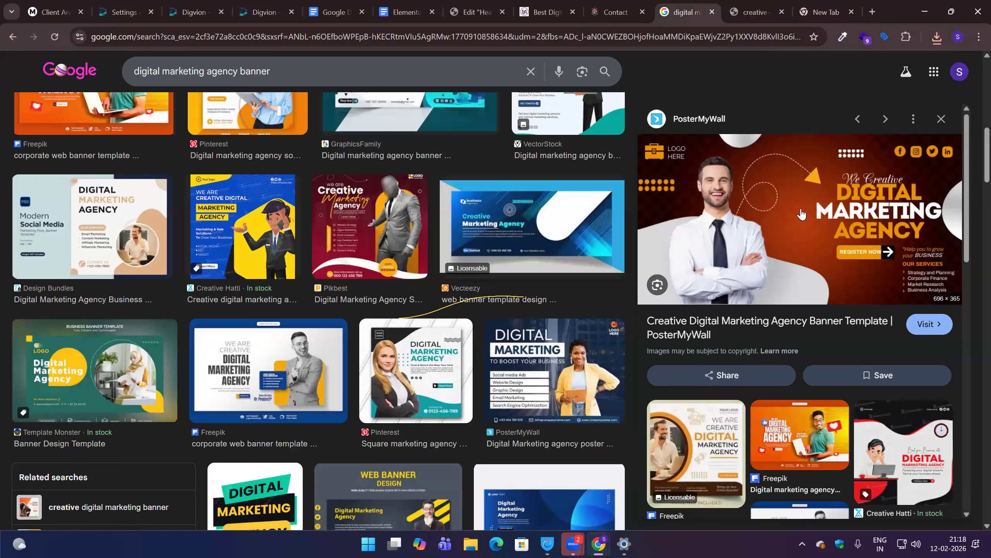
pyautogui.rightClick(858, 264)
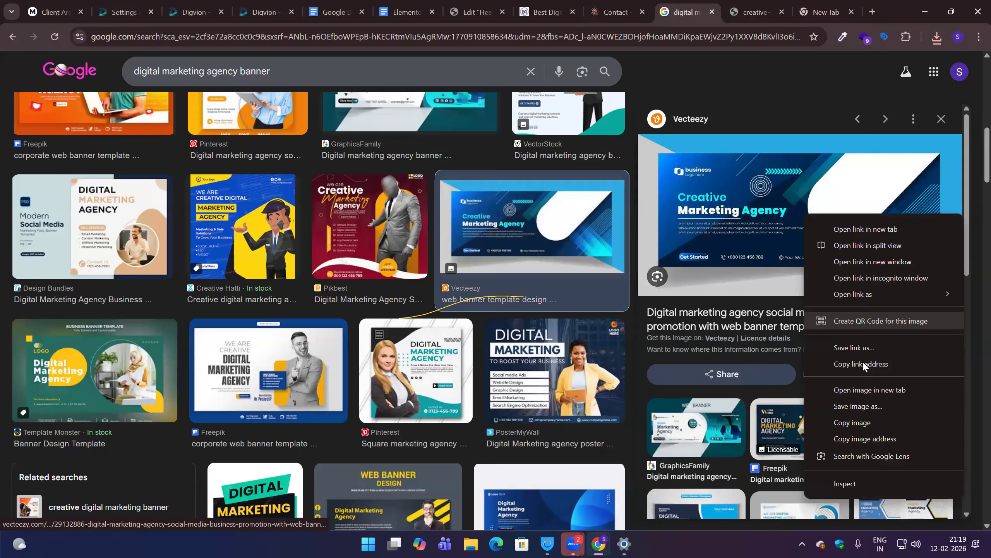
pyautogui.click(857, 401)
pyautogui.press('Return')
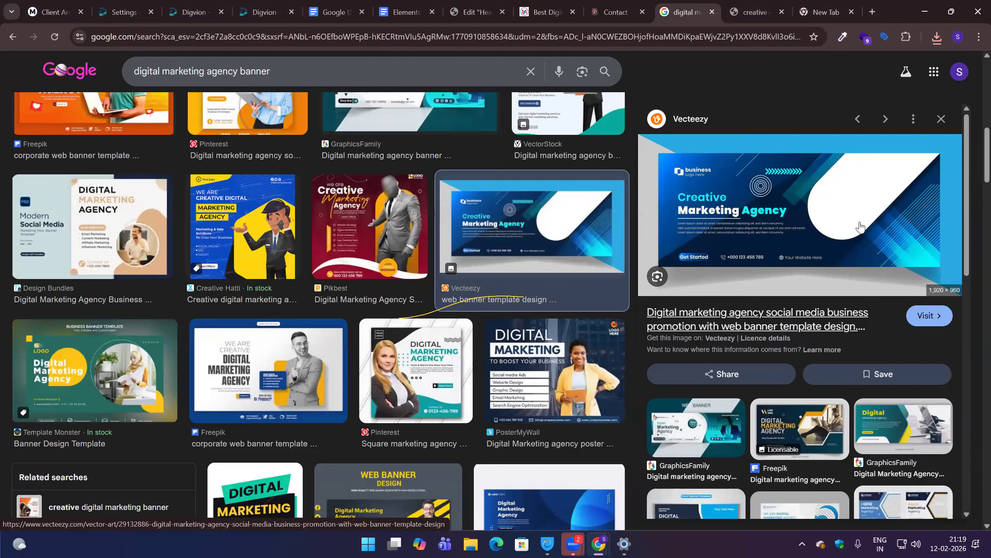
# Save the teal GraphicsFamily digital marketing agency web banner from the image results to Downloads.
pyautogui.press('Left')
pyautogui.rightClick(855, 418)
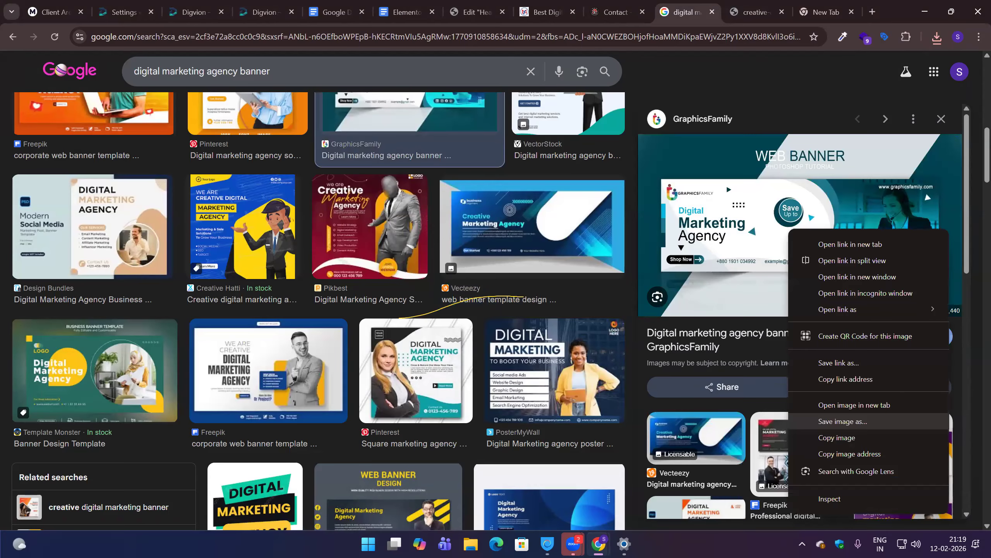
pyautogui.click(843, 421)
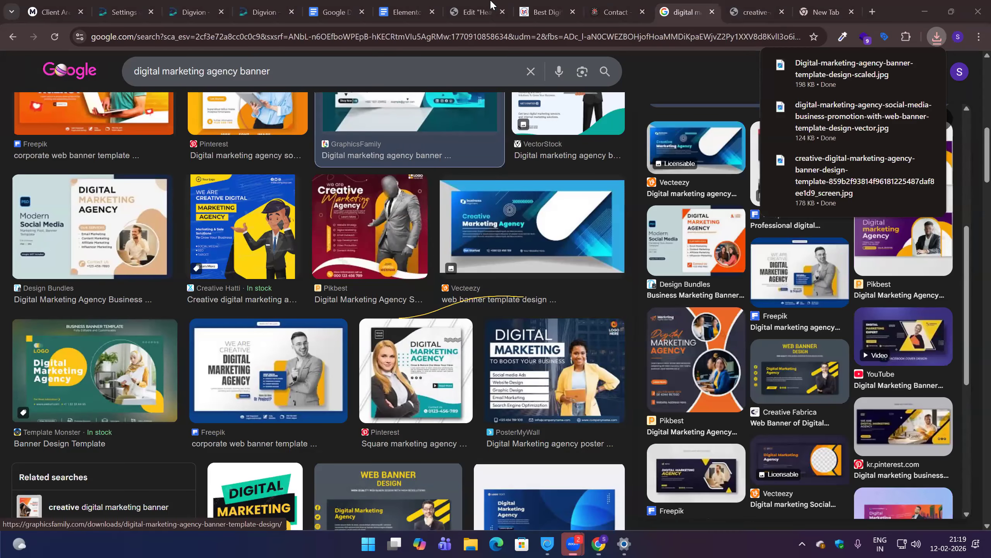
# Upload the three downloaded banner images, create a new gallery from them and insert it as the section's background slideshow.
pyautogui.click(478, 12)
pyautogui.click(546, 278)
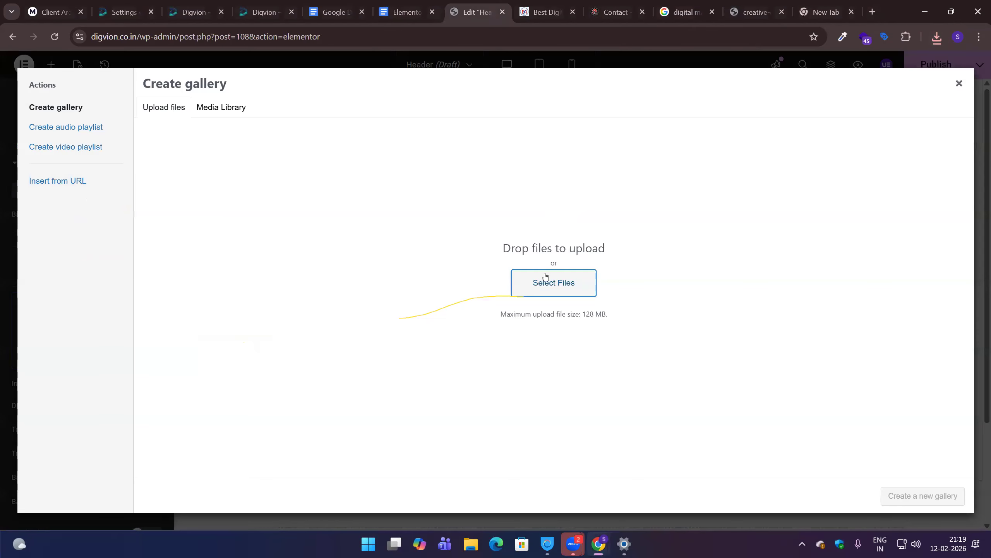
pyautogui.moveTo(438, 154); pyautogui.dragTo(143, 136)
pyautogui.click(892, 508)
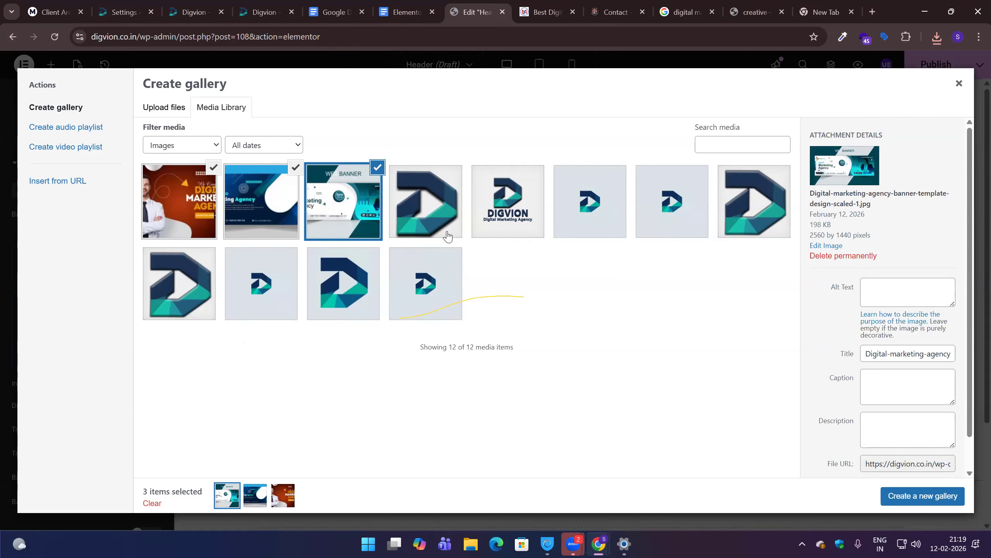
pyautogui.click(918, 497)
pyautogui.click(933, 497)
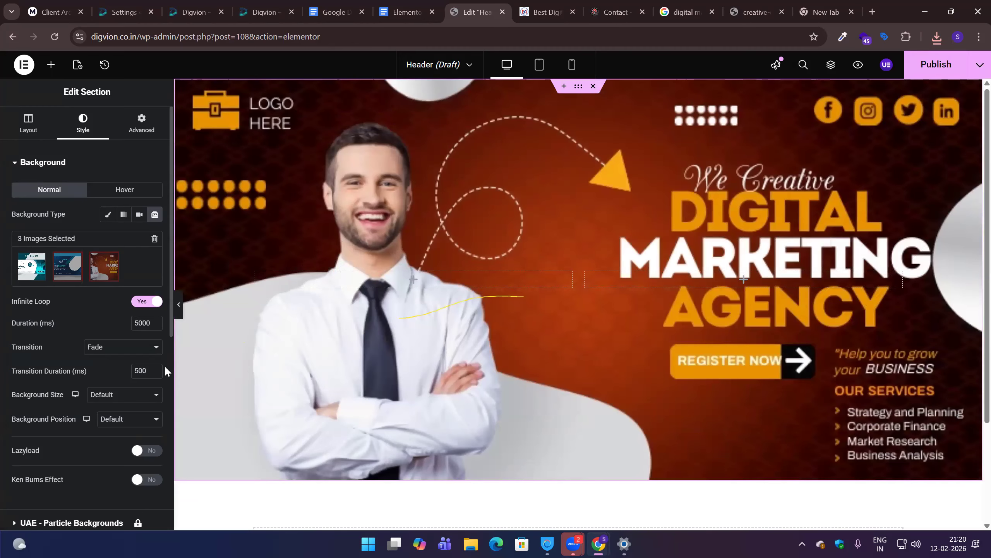
# Set the background slideshow's transition to Slide Left.
pyautogui.click(129, 346)
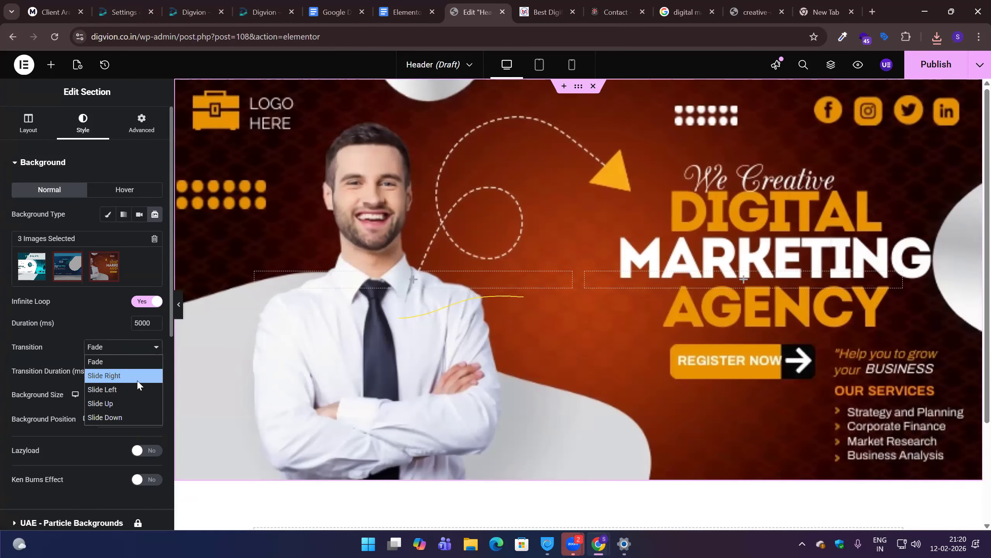
pyautogui.click(137, 389)
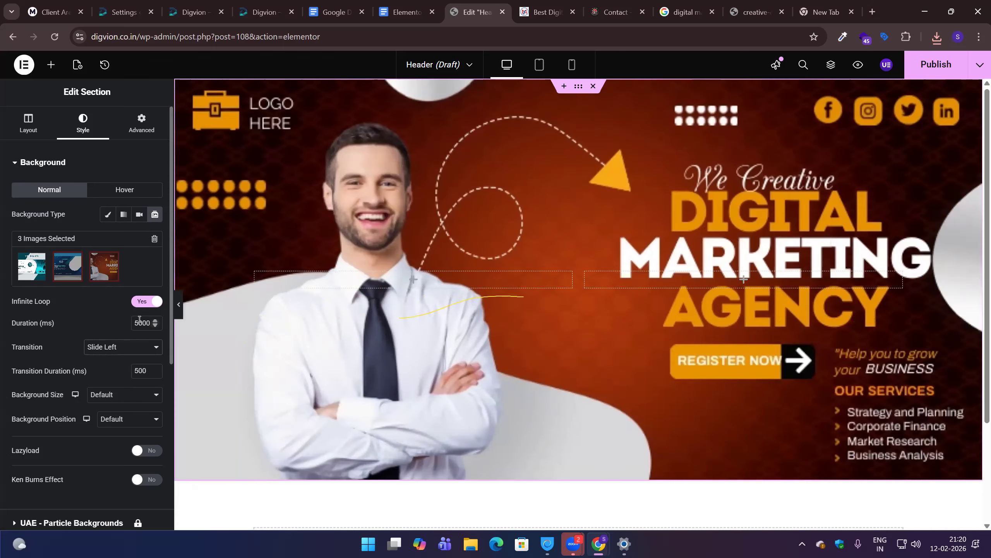
# Set the background slideshow's duration and its transition duration to 3000 ms each.
pyautogui.moveTo(133, 319); pyautogui.dragTo(119, 320)
pyautogui.write('3')
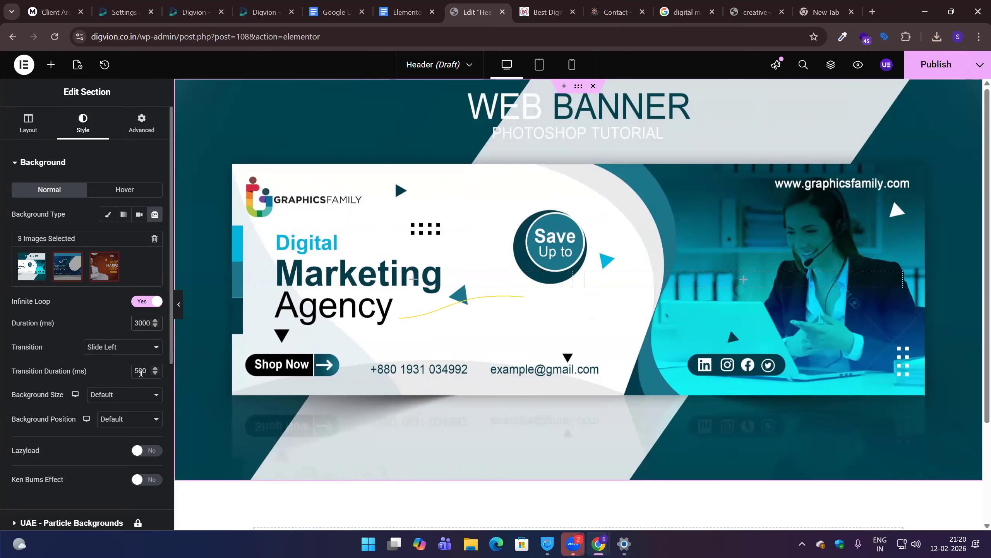
pyautogui.doubleClick(141, 371)
pyautogui.write('5000')
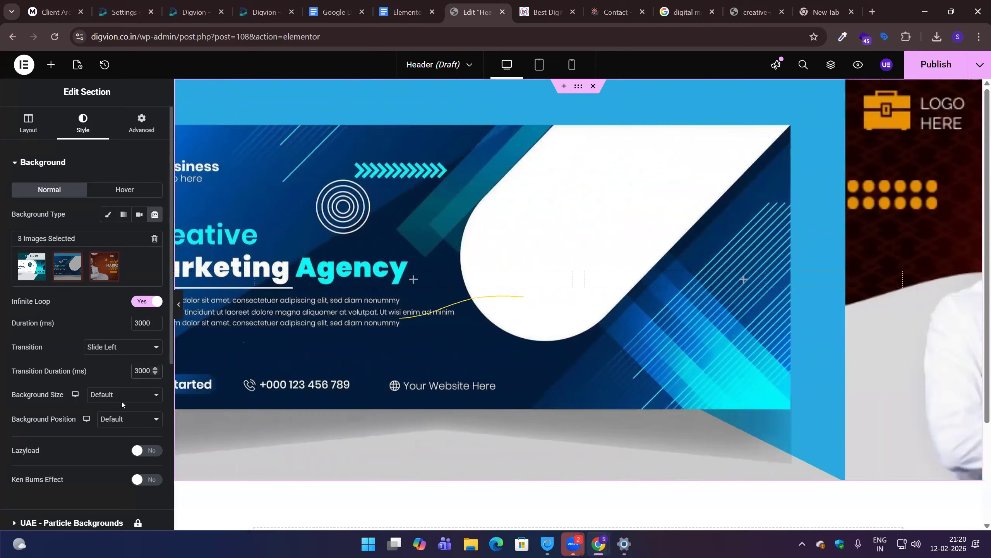
# Set the slideshow's background size to Cover and keep its background position at Default.
pyautogui.click(121, 395)
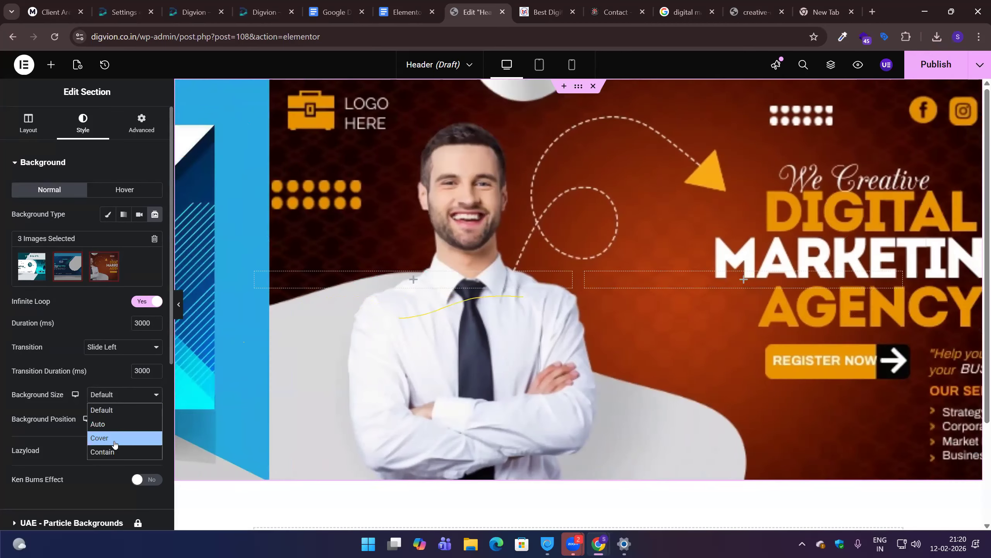
pyautogui.click(117, 424)
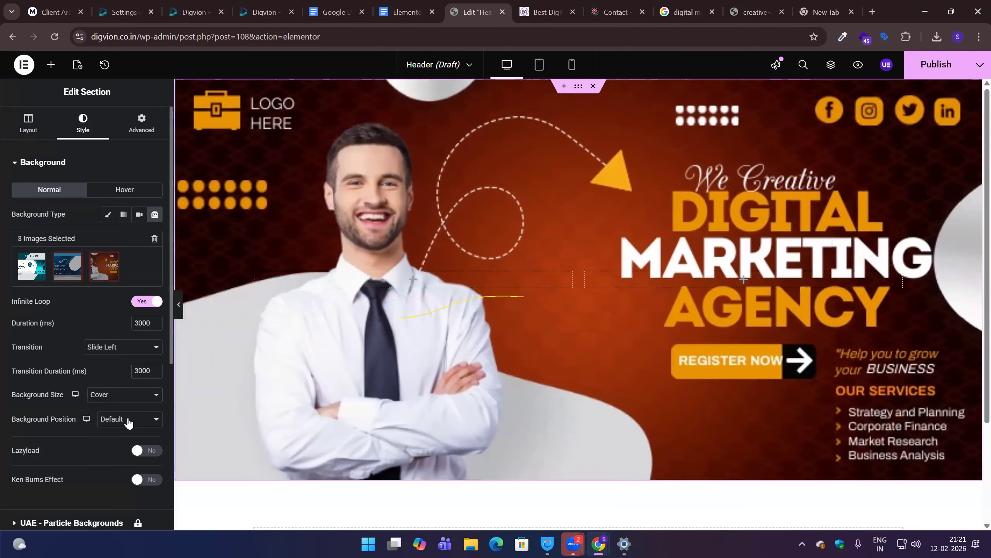
pyautogui.click(129, 419)
pyautogui.click(129, 287)
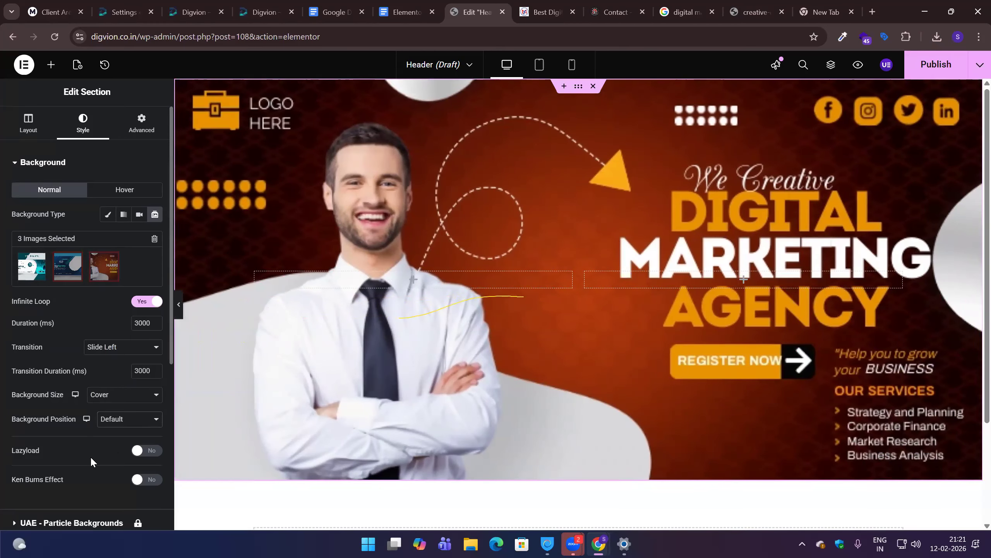
# Try lazy loading on the background slideshow and switch it back off.
pyautogui.scroll(-4, 96, 453)
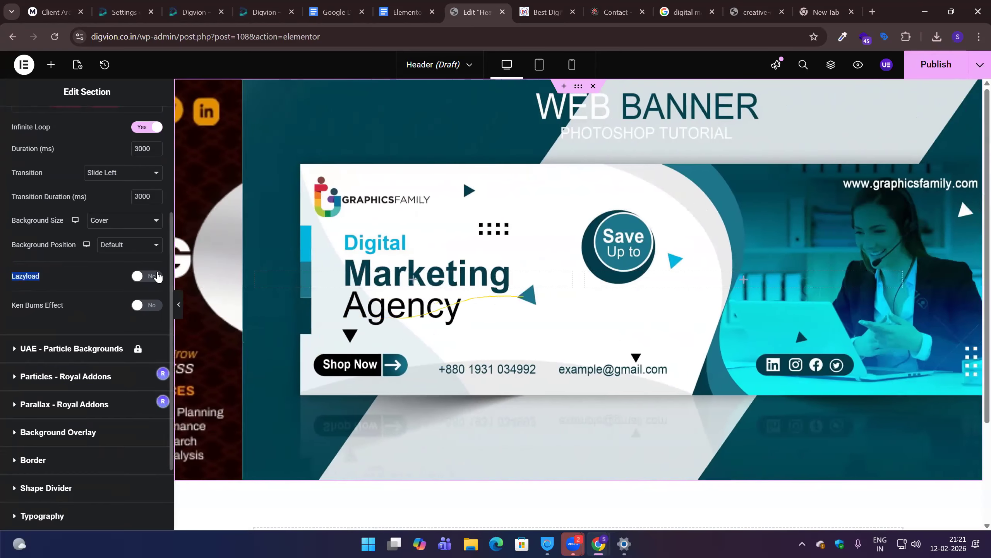
pyautogui.click(156, 276)
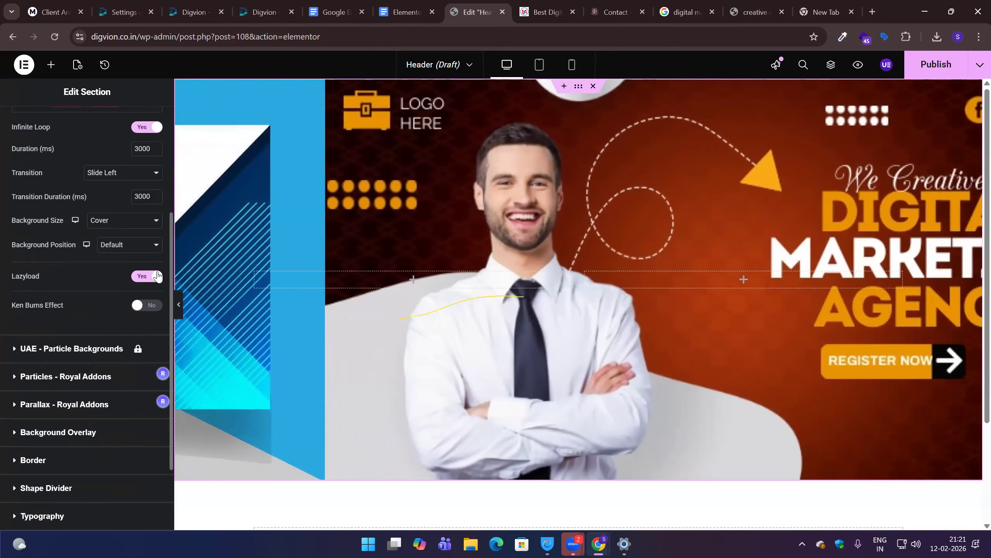
pyautogui.click(157, 275)
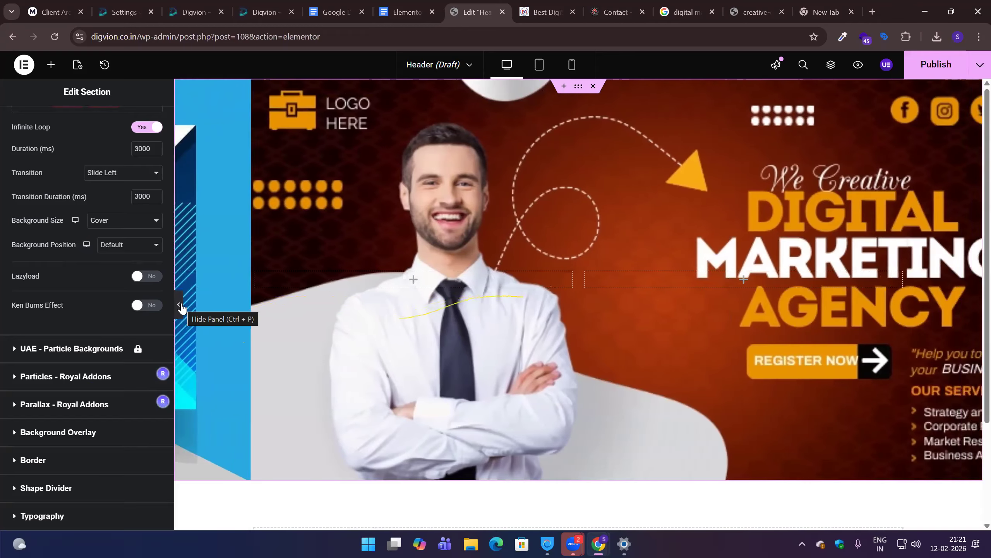
# Enable the slideshow's Ken Burns effect and clear the section's slideshow background type.
pyautogui.scroll(5, 120, 287)
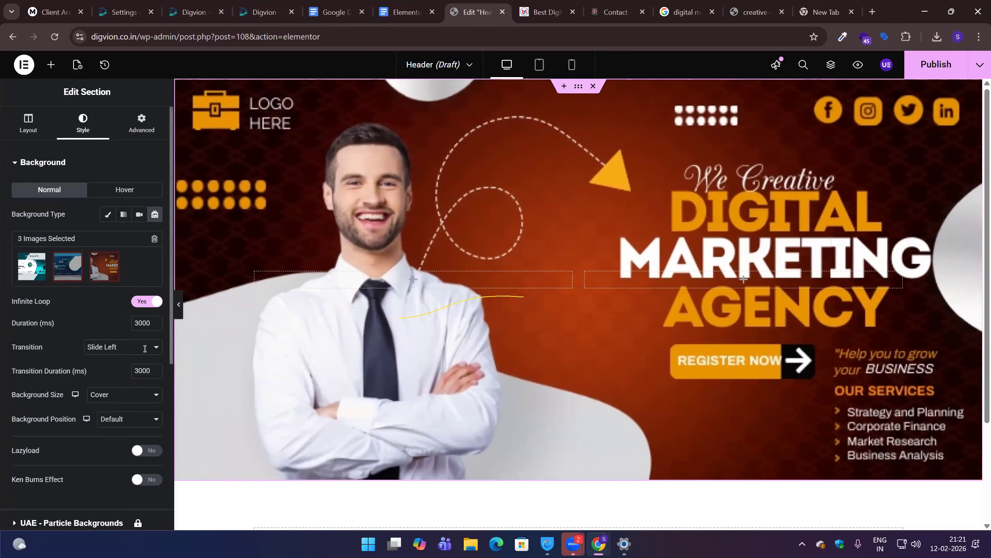
pyautogui.click(148, 479)
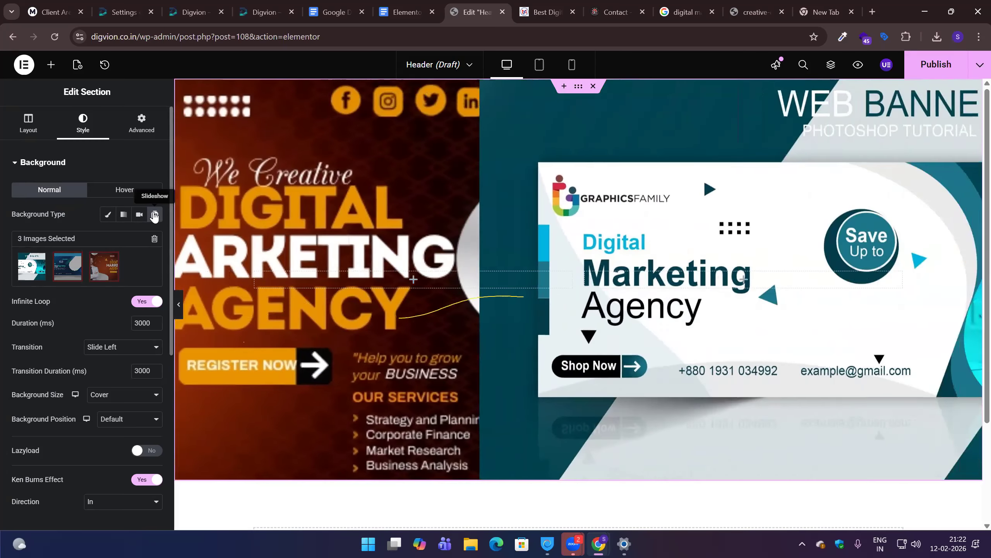
pyautogui.click(154, 214)
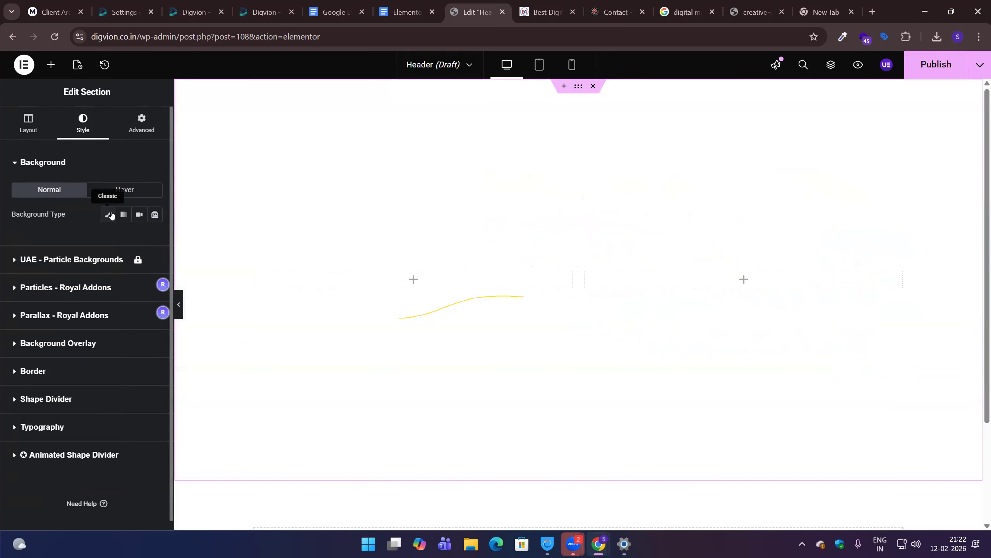
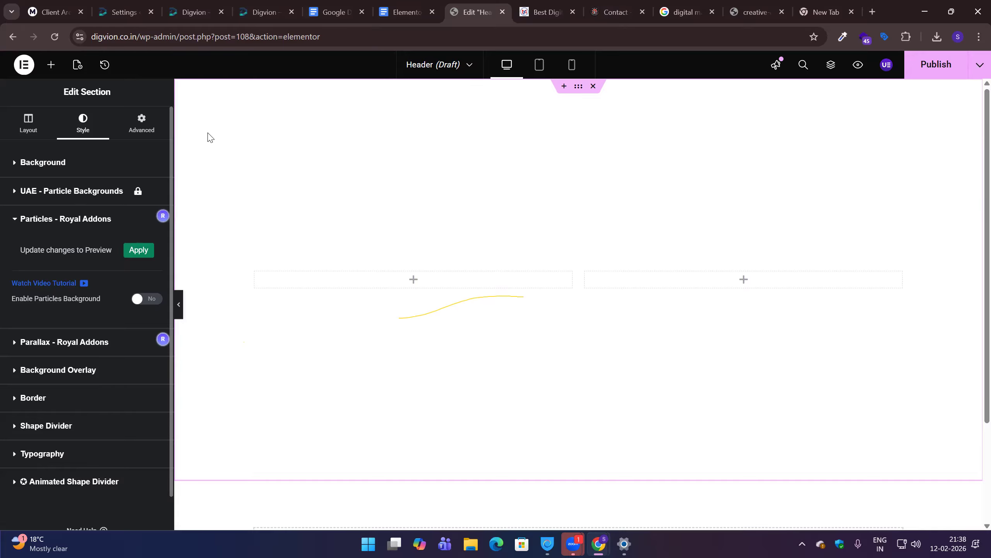
# Enable the section's Royal Addons particles background and open the linked particles.js page for generating custom JSON.
pyautogui.click(165, 312)
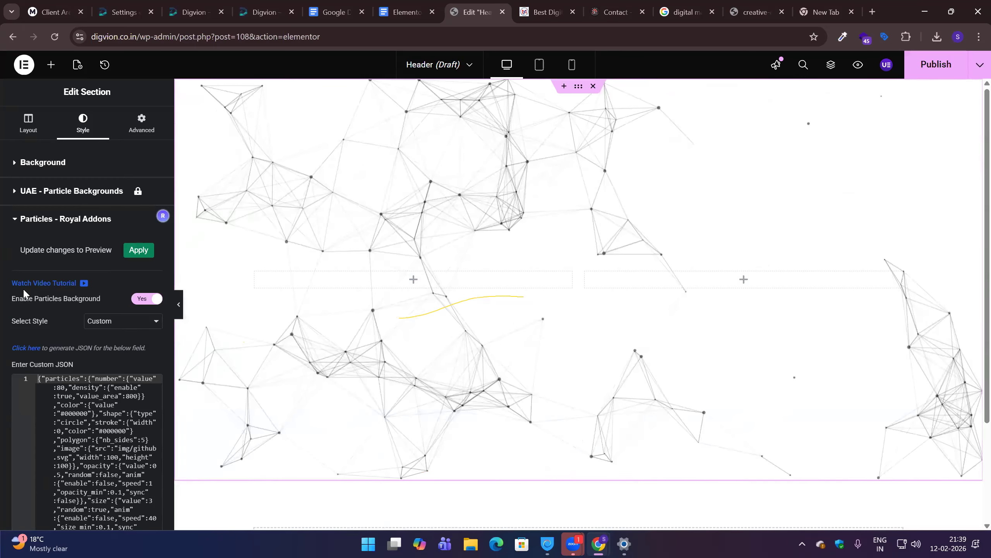
pyautogui.scroll(-3, 54, 277)
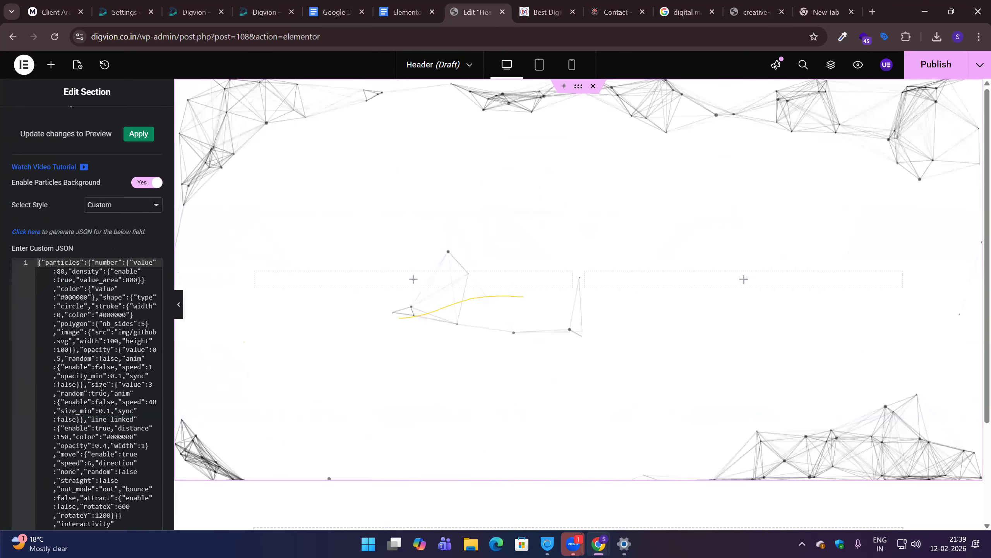
pyautogui.click(31, 234)
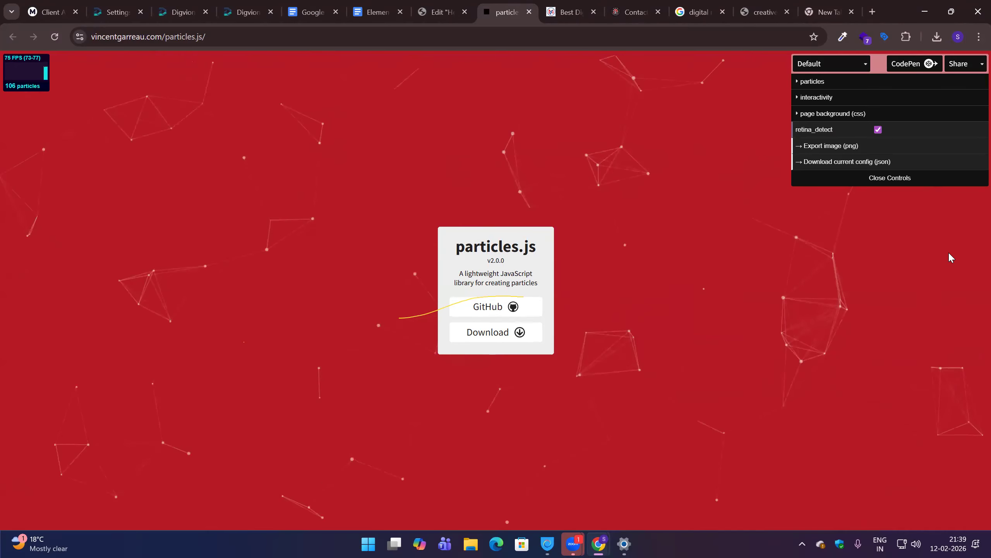
# Preview the NASA and Bubble particle presets on the particles.js page.
pyautogui.click(820, 65)
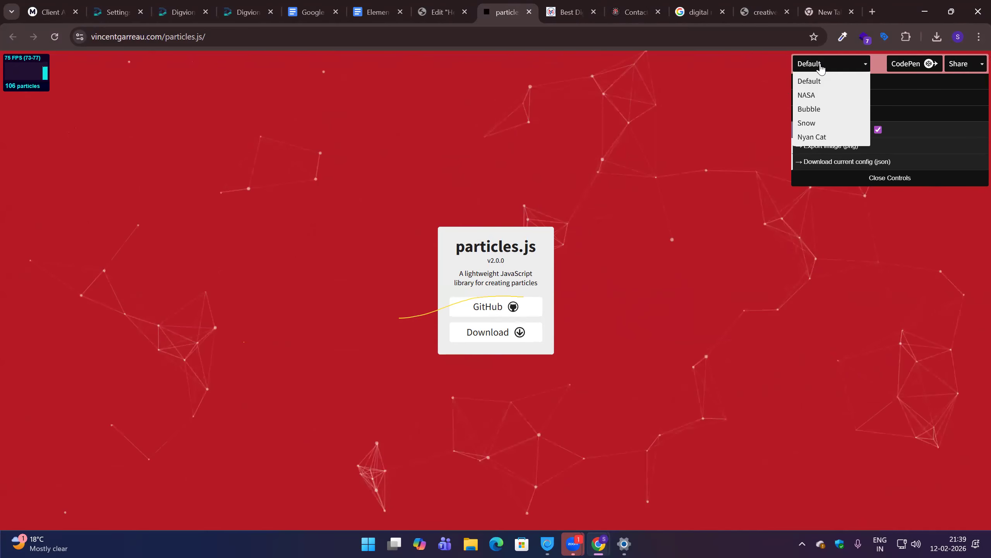
pyautogui.click(807, 95)
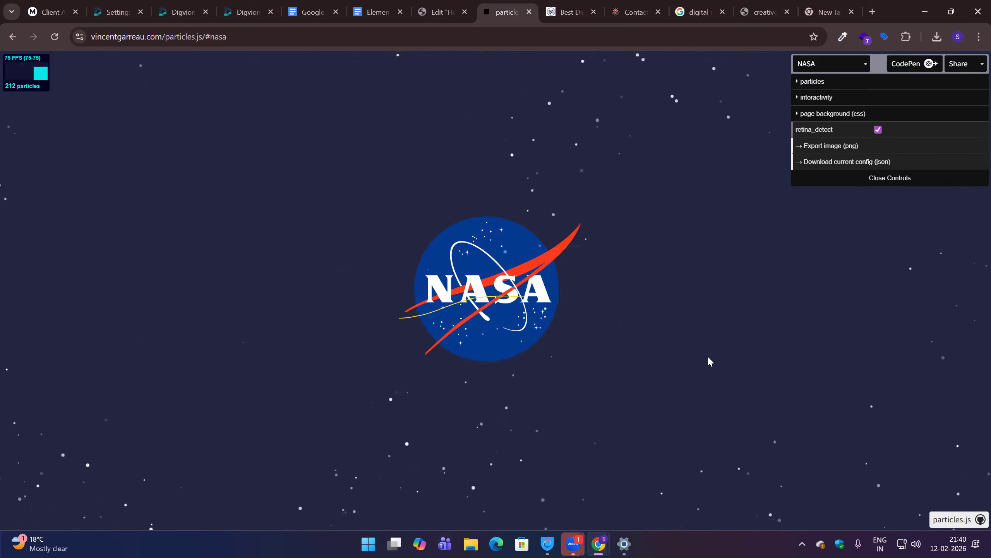
pyautogui.click(831, 67)
pyautogui.click(824, 110)
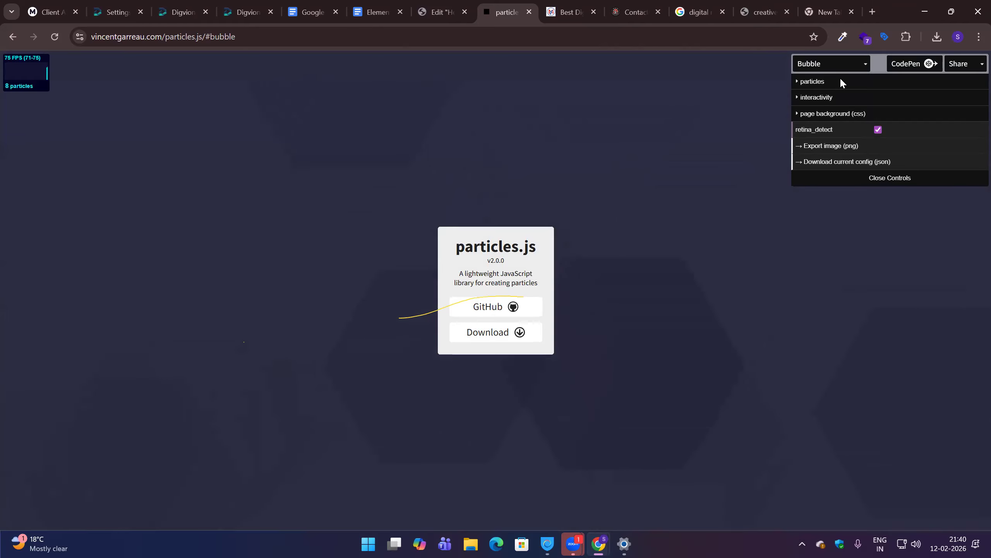
# Choose the Snow particle preset and download its current configuration as JSON.
pyautogui.click(830, 71)
pyautogui.click(819, 124)
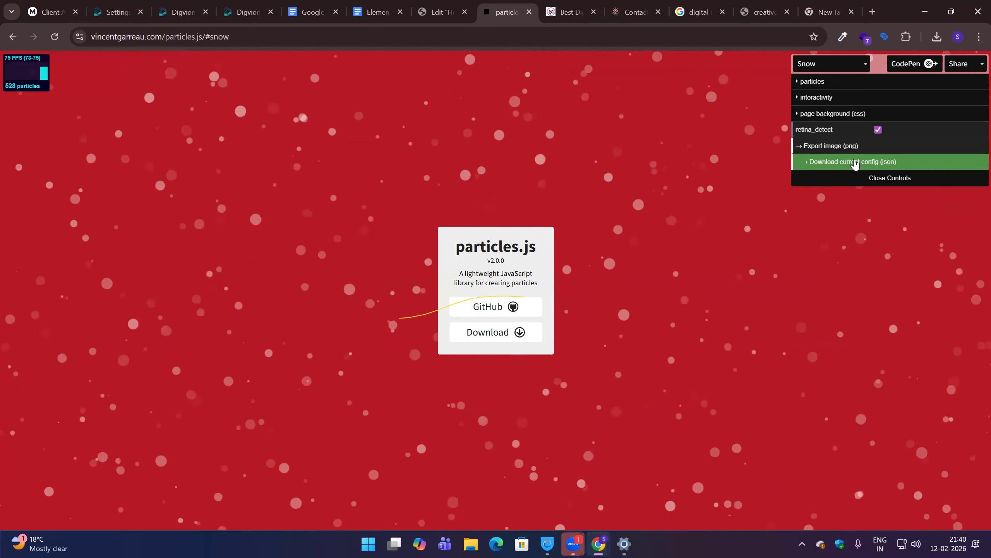
pyautogui.click(840, 168)
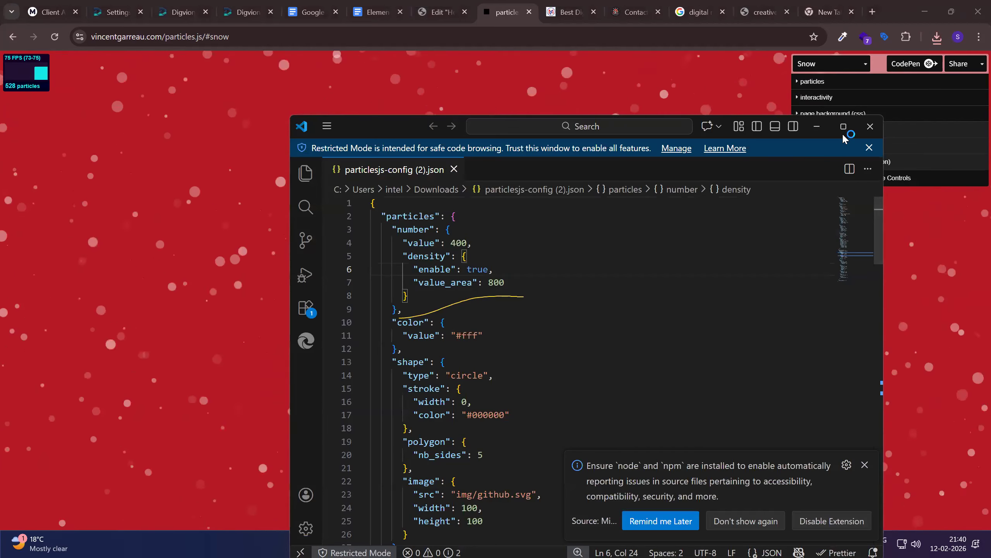
# In VS Code, copy the entire contents of particlesjs-config (2).json and return to the browser.
pyautogui.click(842, 133)
pyautogui.hotkey('ctrl', 'a')
pyautogui.hotkey('ctrl', 'c')
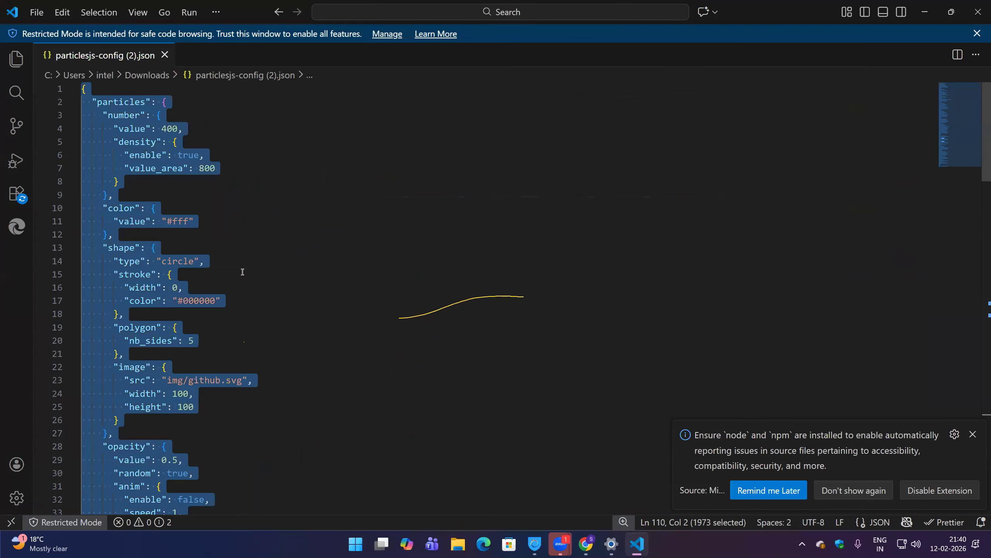
pyautogui.click(242, 272)
pyautogui.hotkey('alt', 'Tab')
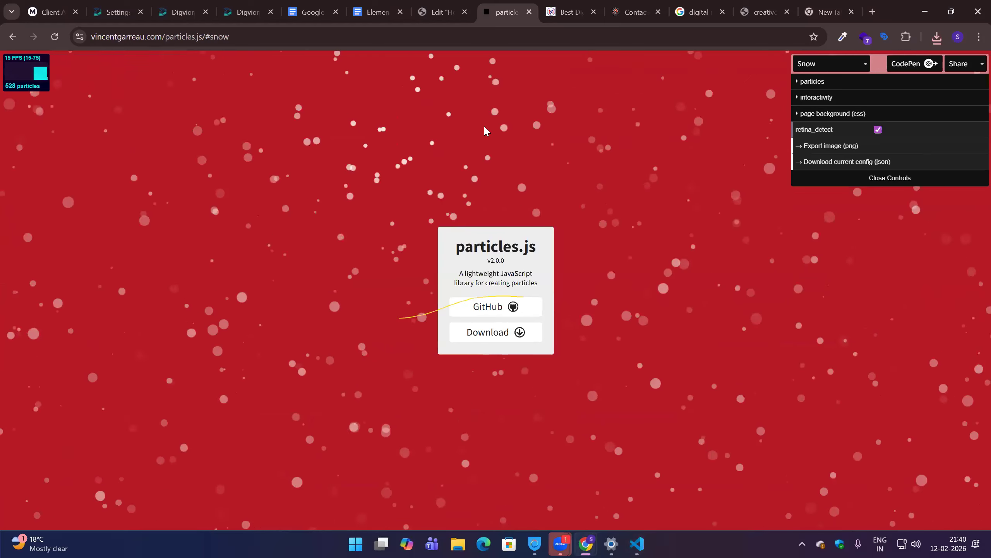
# In the Elementor header editor, replace the section's custom particles JSON with the copied Snow configuration.
pyautogui.click(437, 12)
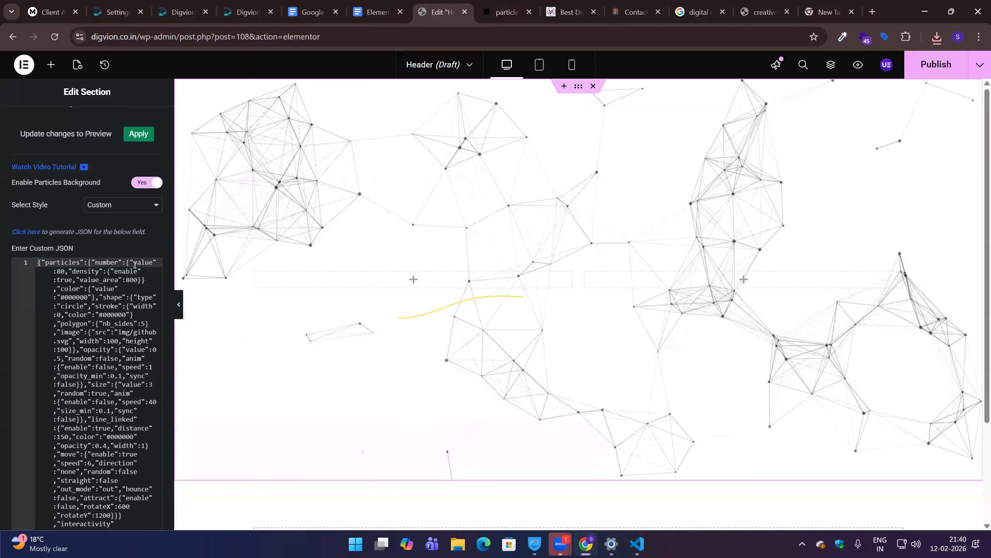
pyautogui.click(81, 280)
pyautogui.hotkey('ctrl', 'a')
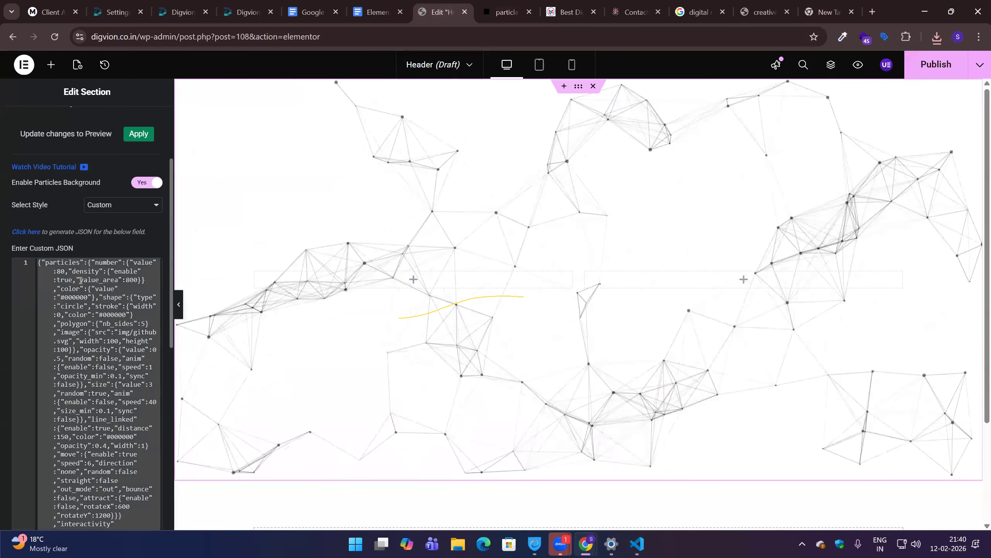
pyautogui.hotkey('ctrl', 'v')
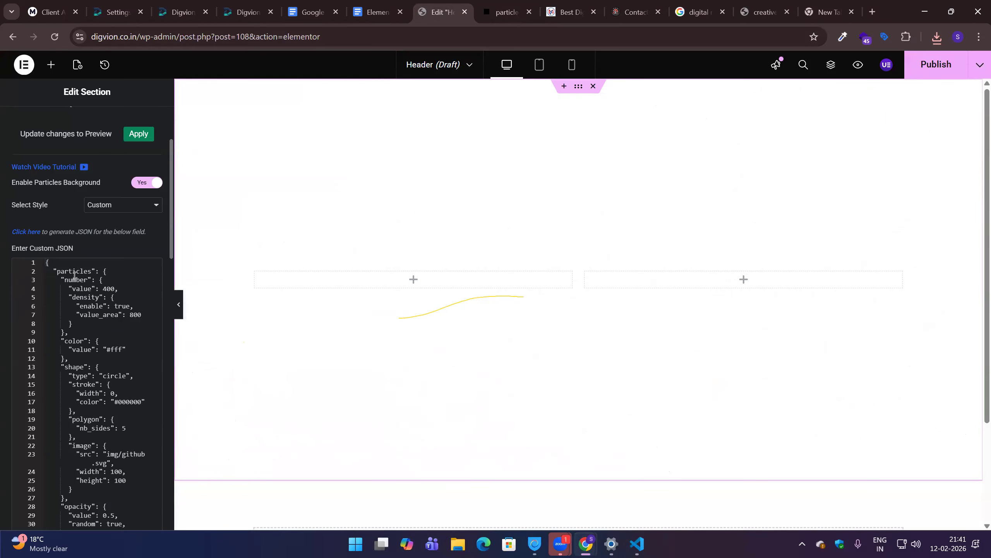
pyautogui.scroll(3, 103, 268)
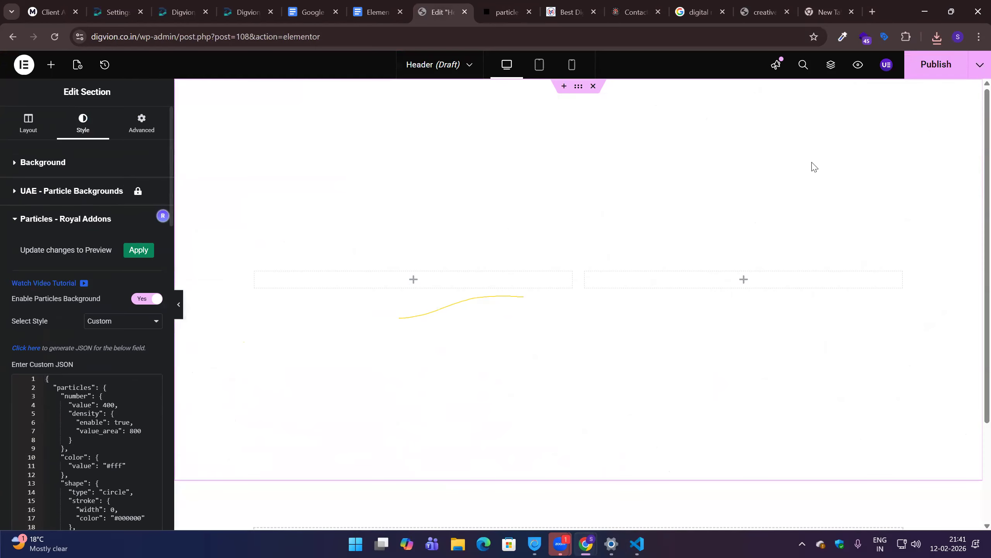
# Switch the section to its classic banner image background to preview the snow particles over it.
pyautogui.click(85, 163)
pyautogui.click(107, 205)
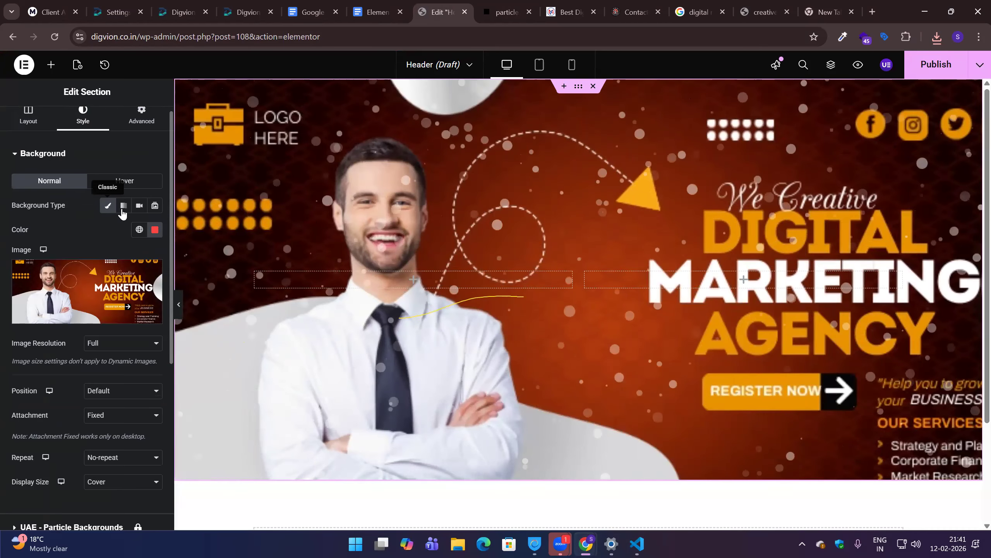
pyautogui.moveTo(124, 276)
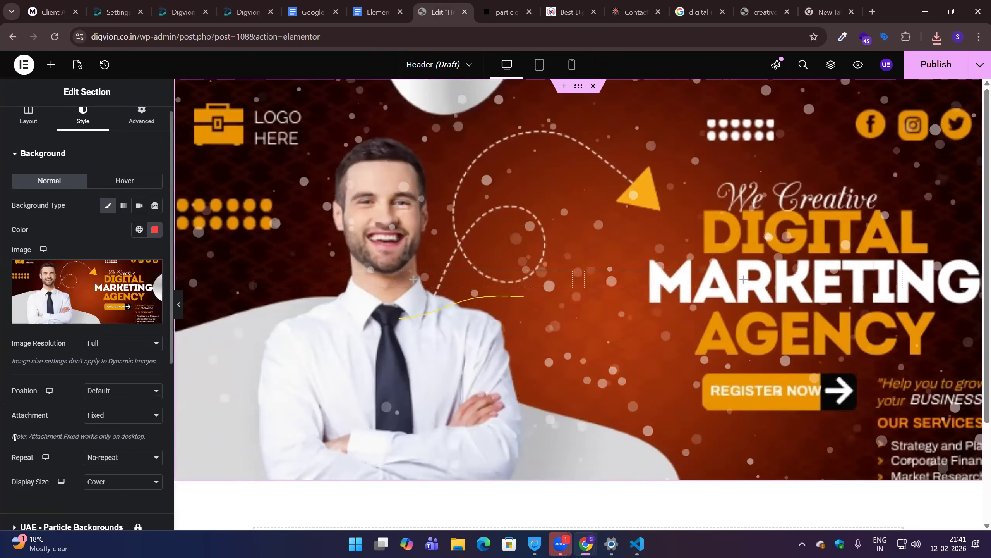
pyautogui.scroll(-4, 54, 457)
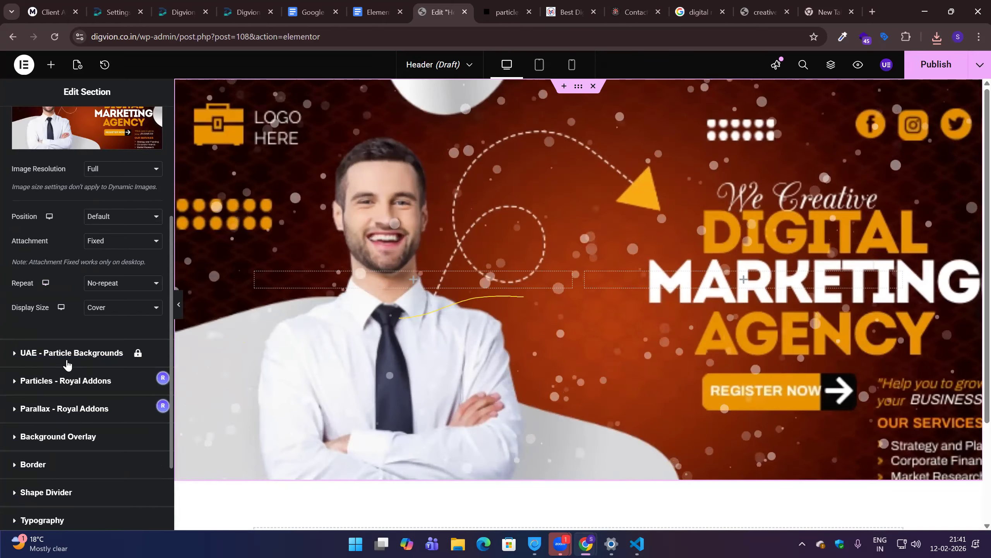
pyautogui.scroll(5, 101, 352)
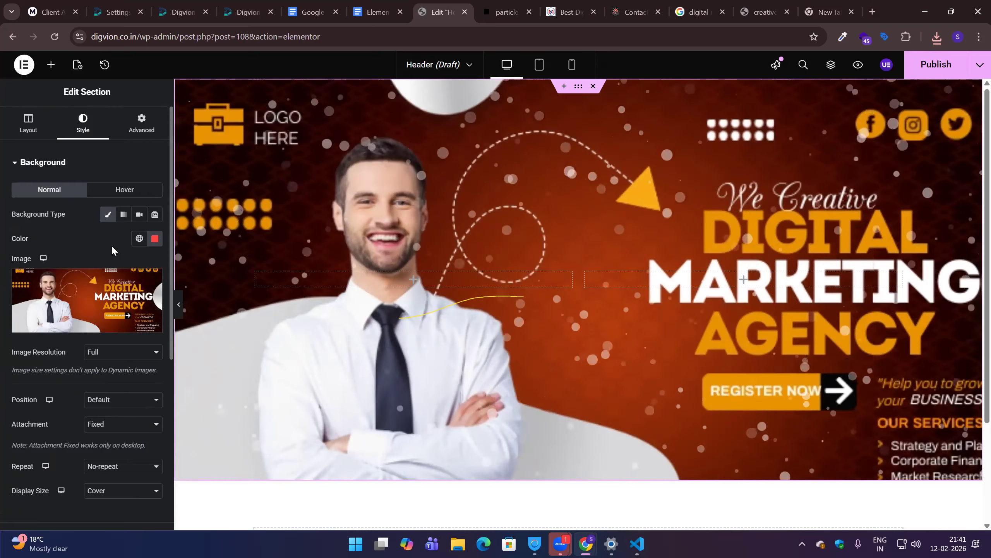
# Switch the section's background through gradient, video and slideshow to preview the snow particles over each type.
pyautogui.click(108, 215)
pyautogui.click(123, 218)
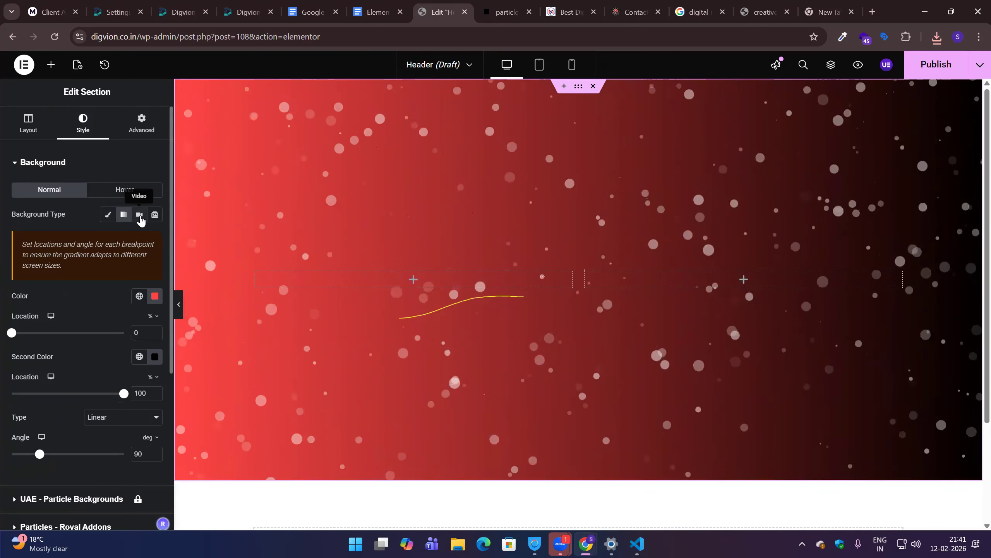
pyautogui.click(140, 215)
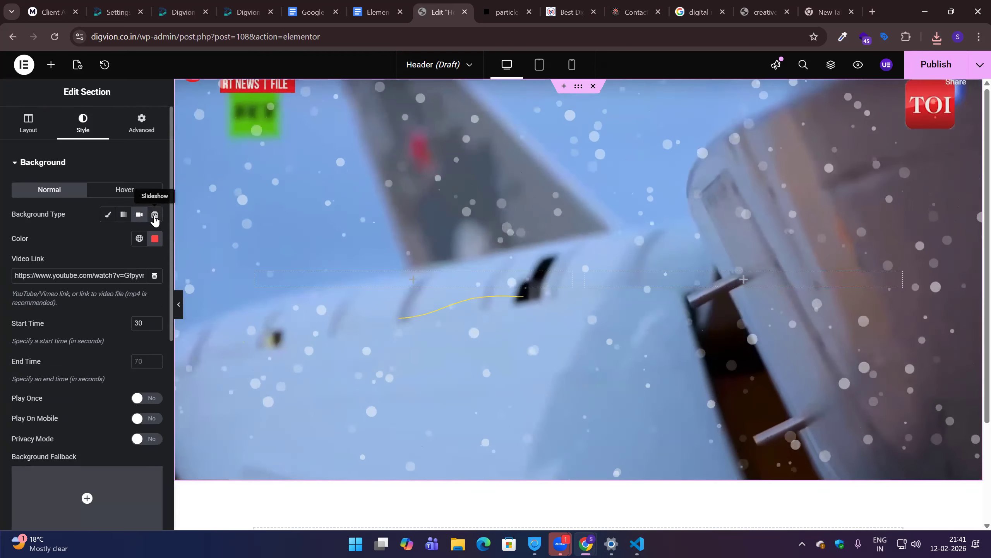
pyautogui.click(155, 219)
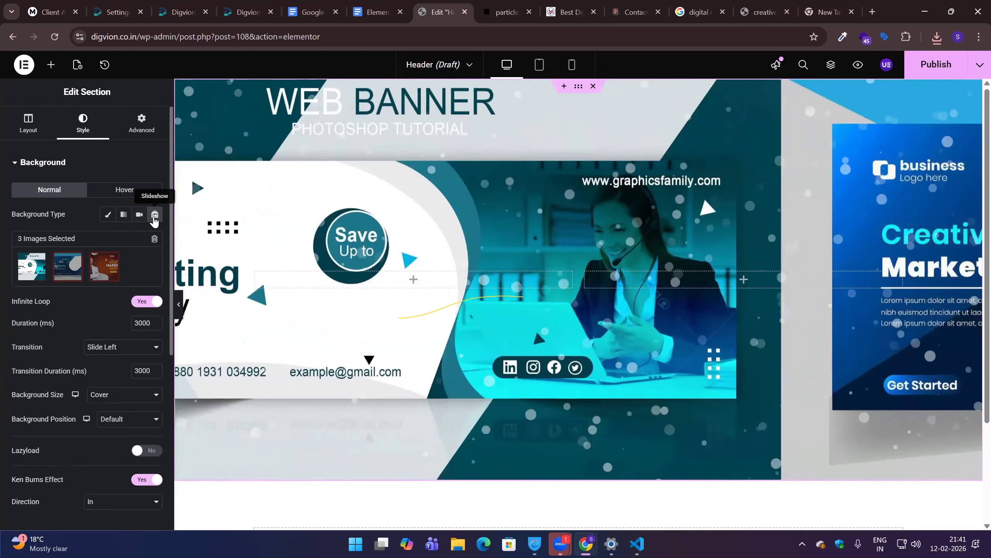
# Clear the section's slideshow background and turn off its Royal Addons particles background.
pyautogui.click(154, 215)
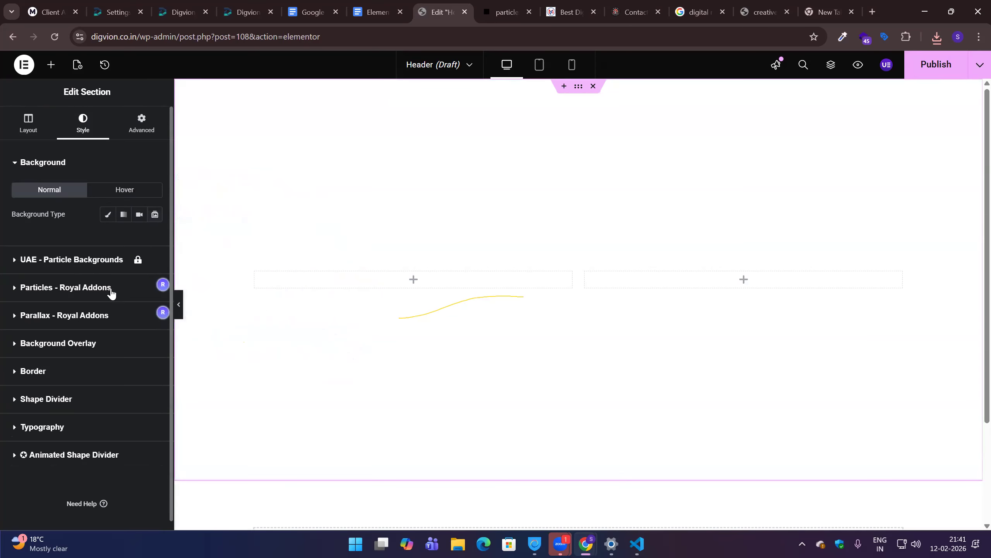
pyautogui.click(73, 288)
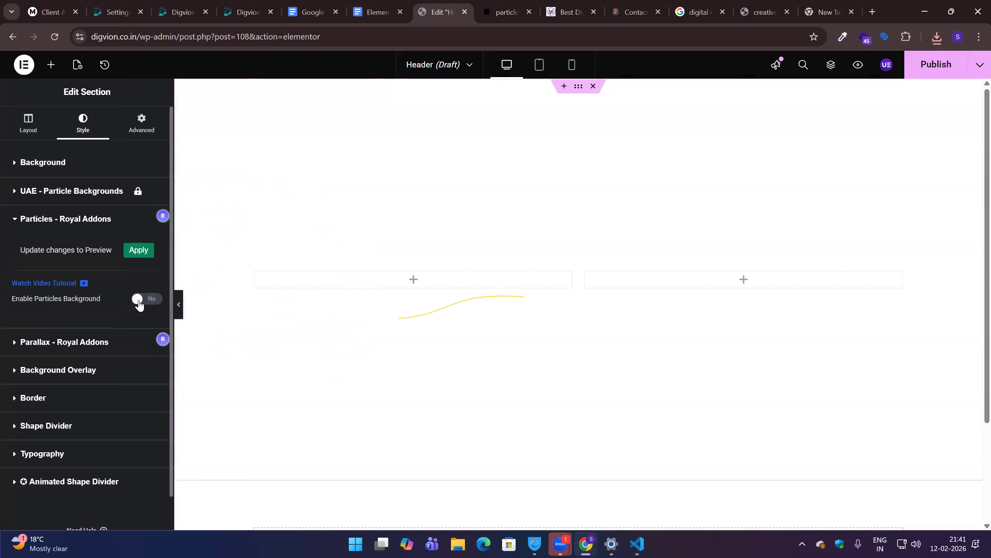
# Enable the section's Royal Addons background parallax and choose the orange digital marketing agency banner as its image.
pyautogui.click(64, 342)
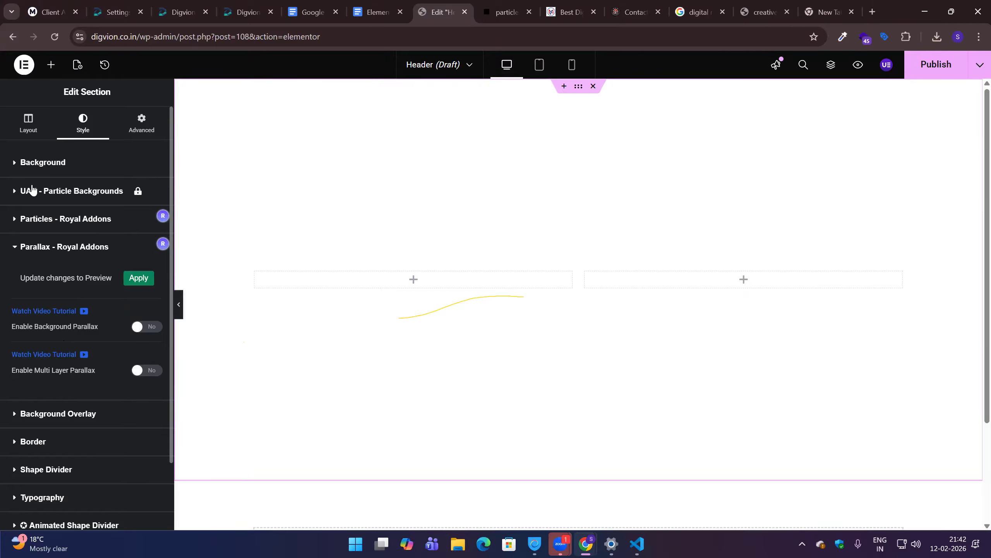
pyautogui.click(153, 328)
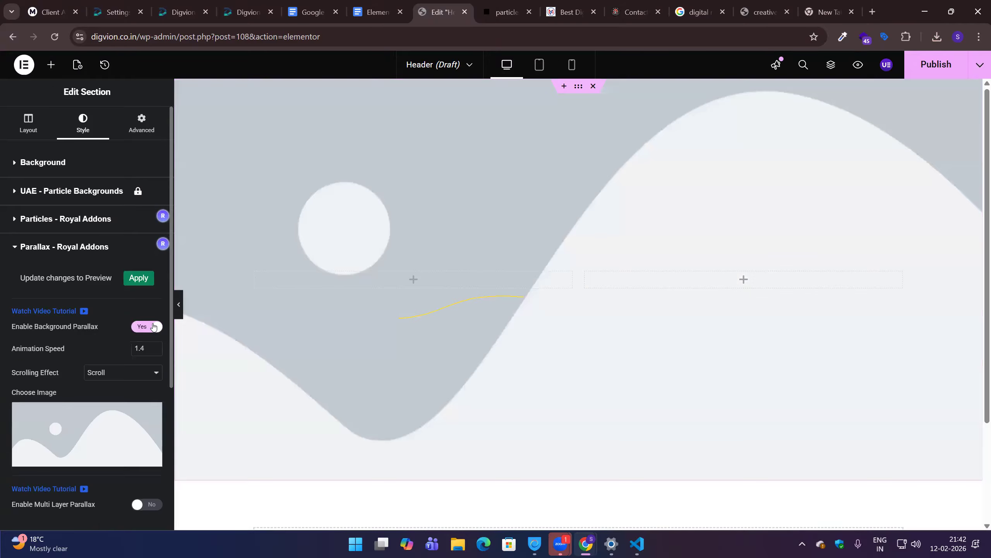
pyautogui.scroll(-3, 94, 336)
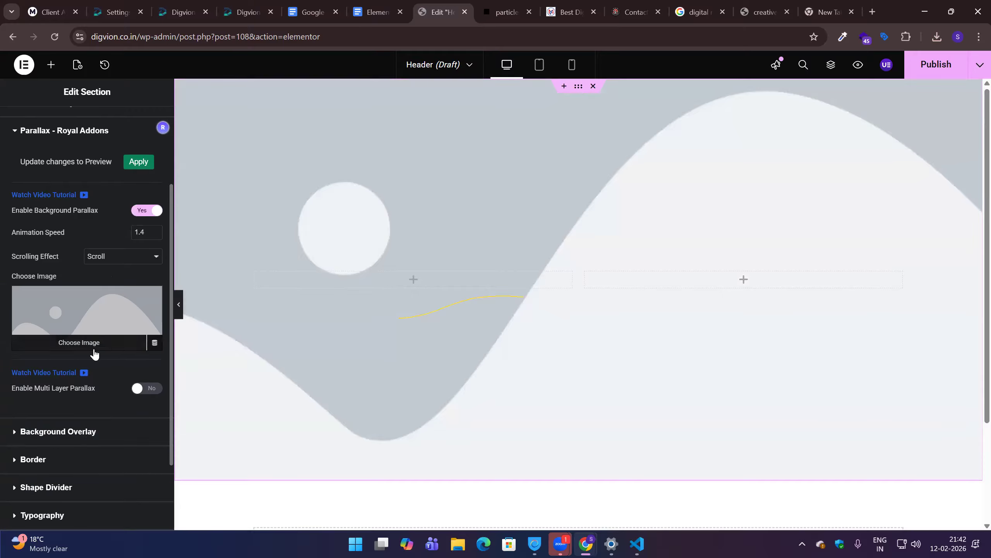
pyautogui.click(93, 346)
pyautogui.click(214, 191)
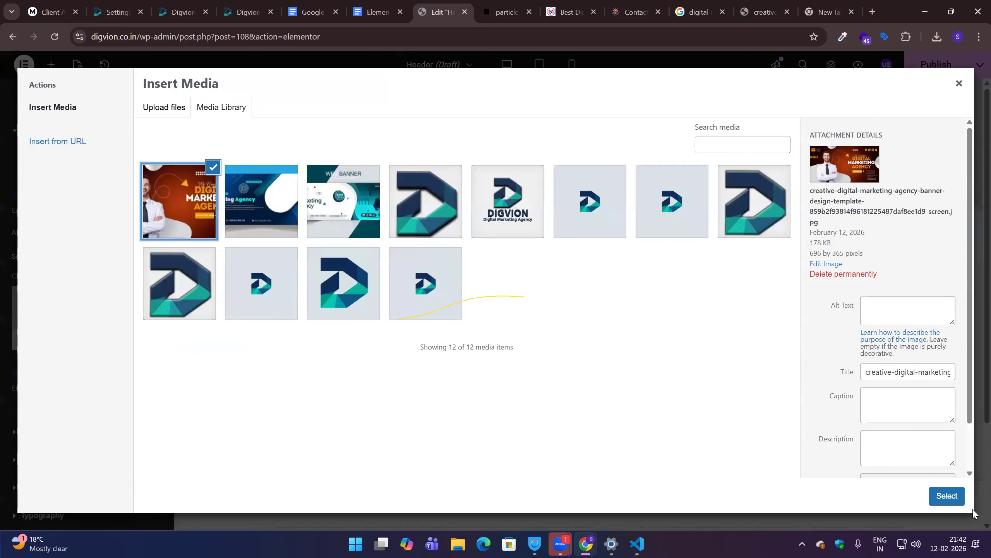
pyautogui.click(945, 498)
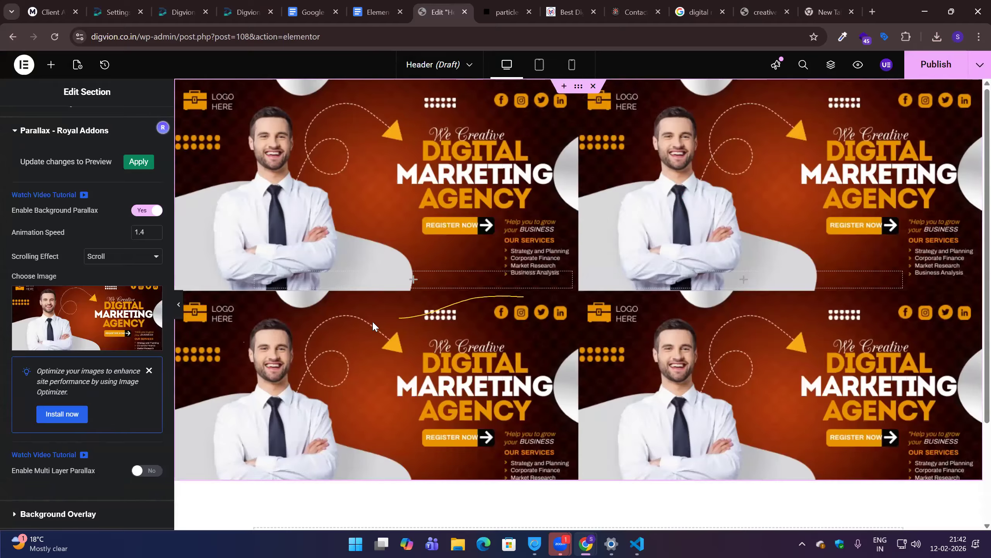
pyautogui.scroll(-3, 371, 325)
pyautogui.scroll(-3, 28, 413)
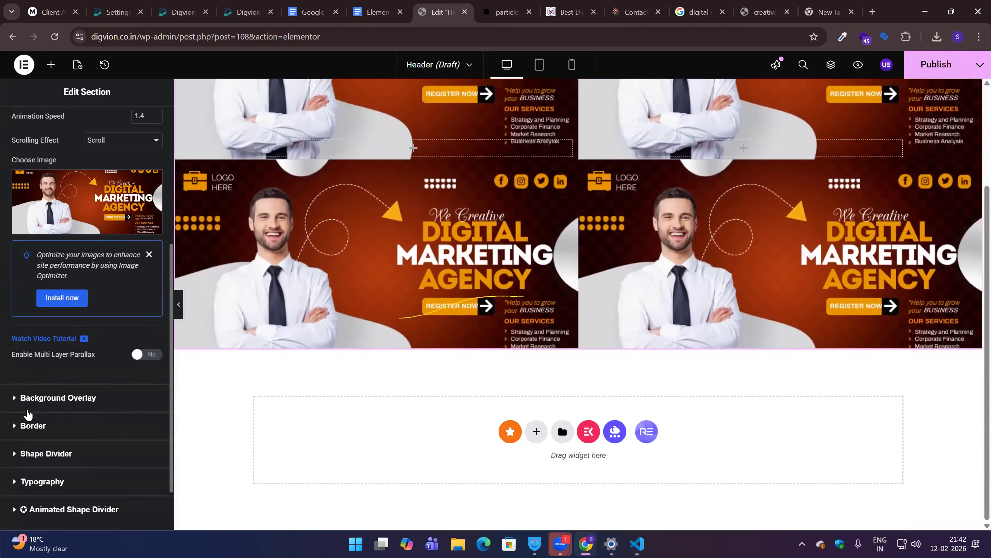
pyautogui.scroll(3, 476, 361)
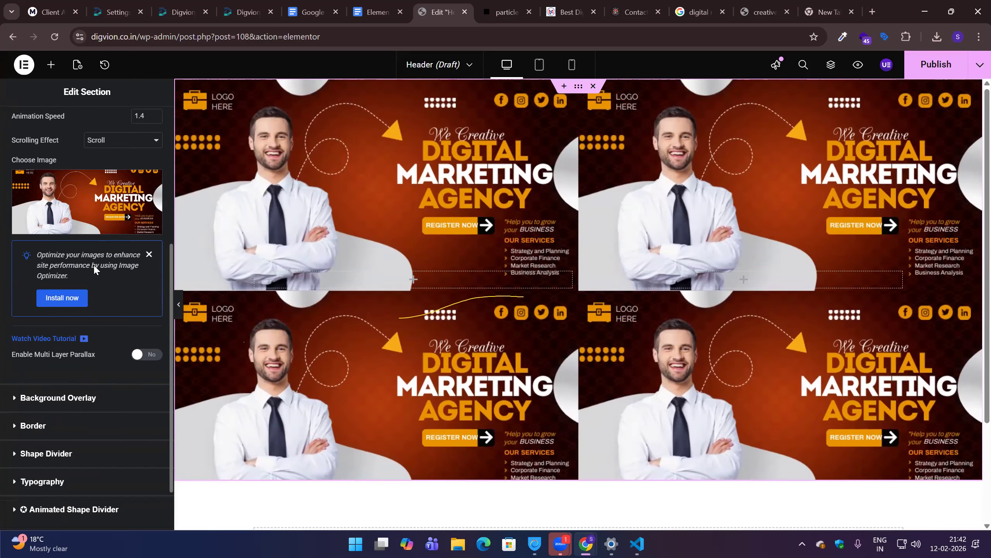
pyautogui.click(149, 254)
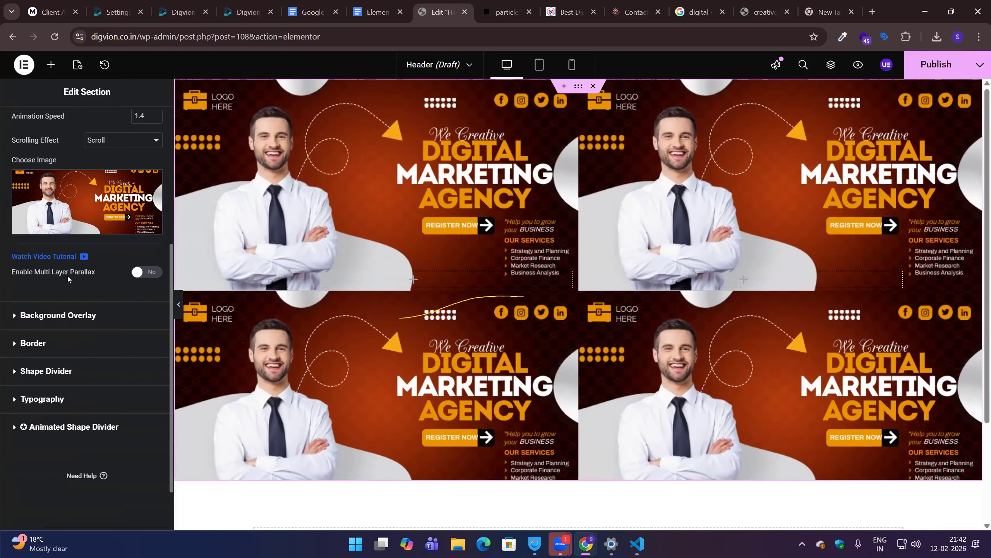
# Reduce the section's minimum height to 363 px.
pyautogui.scroll(5, 68, 278)
pyautogui.click(30, 124)
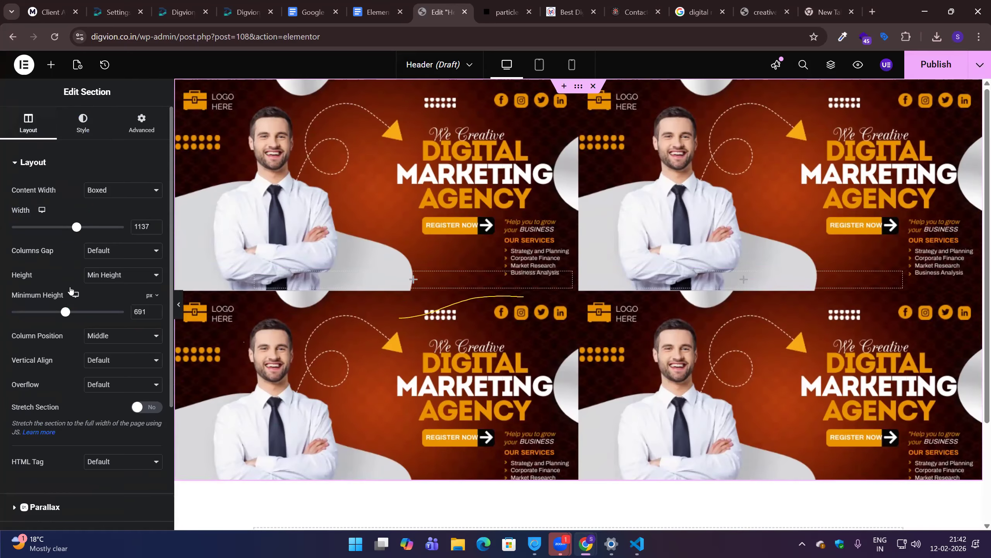
pyautogui.moveTo(66, 316); pyautogui.dragTo(43, 319)
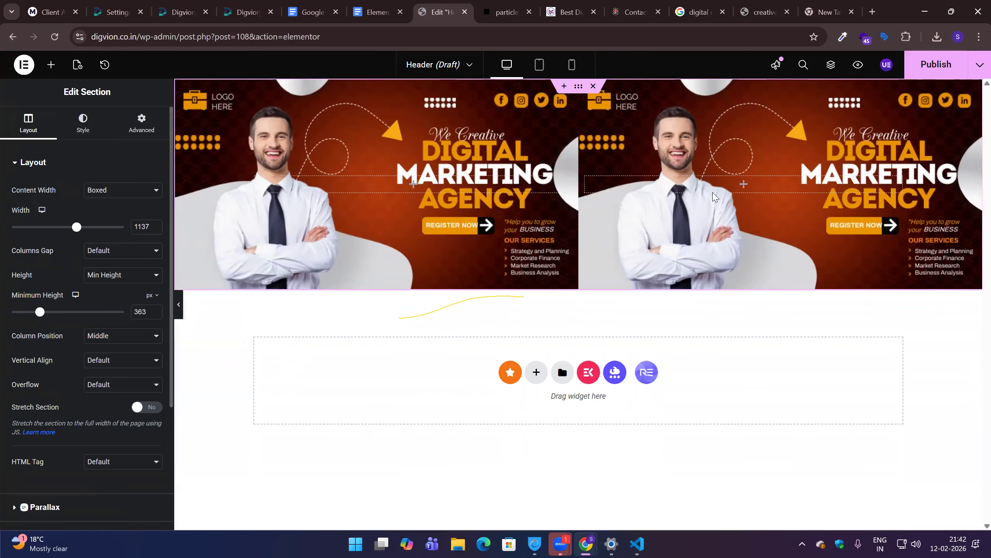
# Reopen the section's Royal Addons parallax settings and review the available scrolling effects.
pyautogui.click(82, 129)
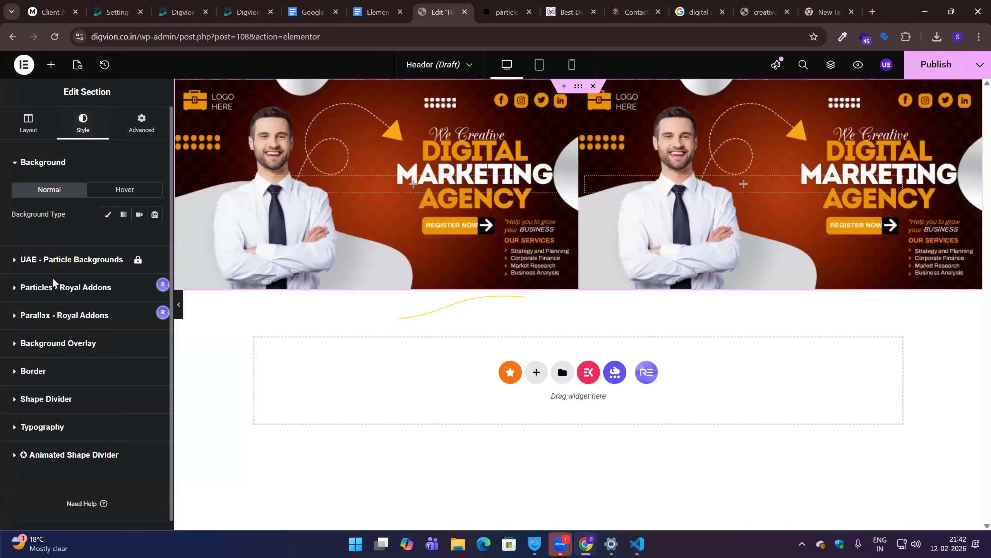
pyautogui.click(77, 316)
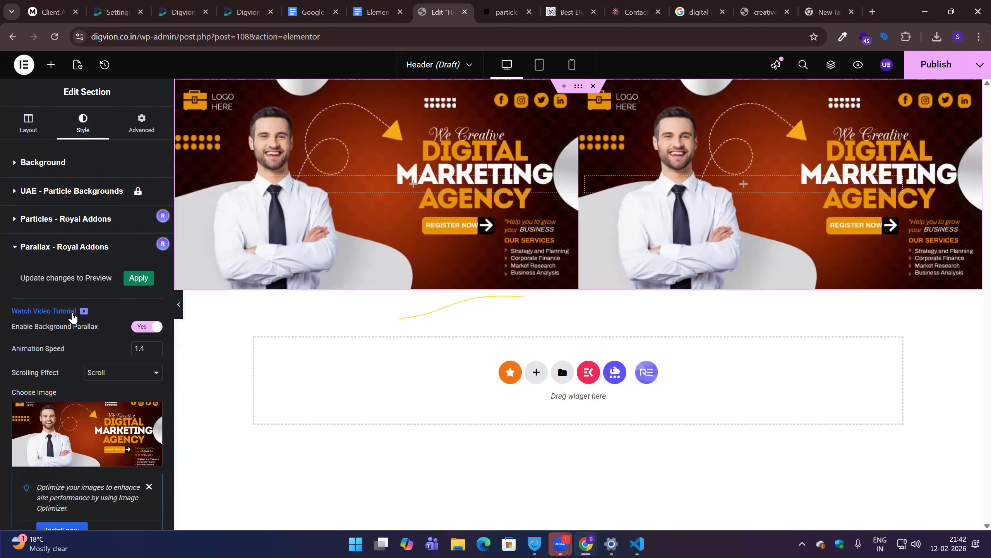
pyautogui.scroll(-2, 111, 401)
pyautogui.scroll(-4, 114, 407)
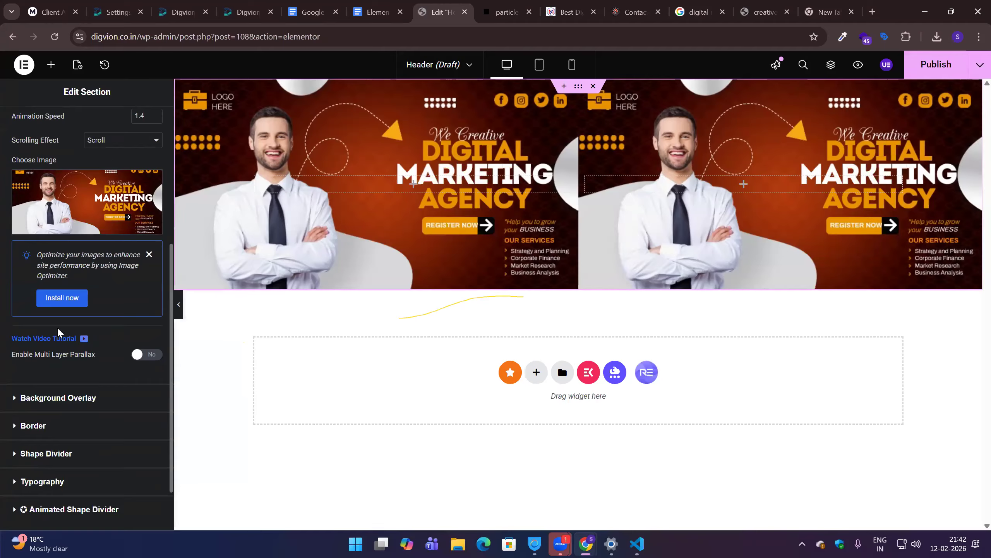
pyautogui.click(148, 256)
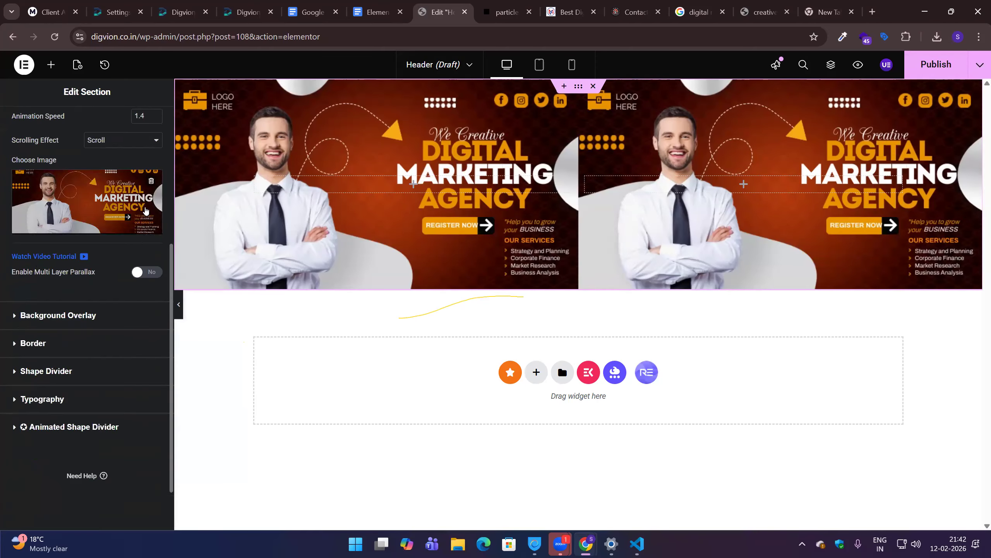
pyautogui.click(118, 146)
pyautogui.click(137, 150)
pyautogui.moveTo(127, 221)
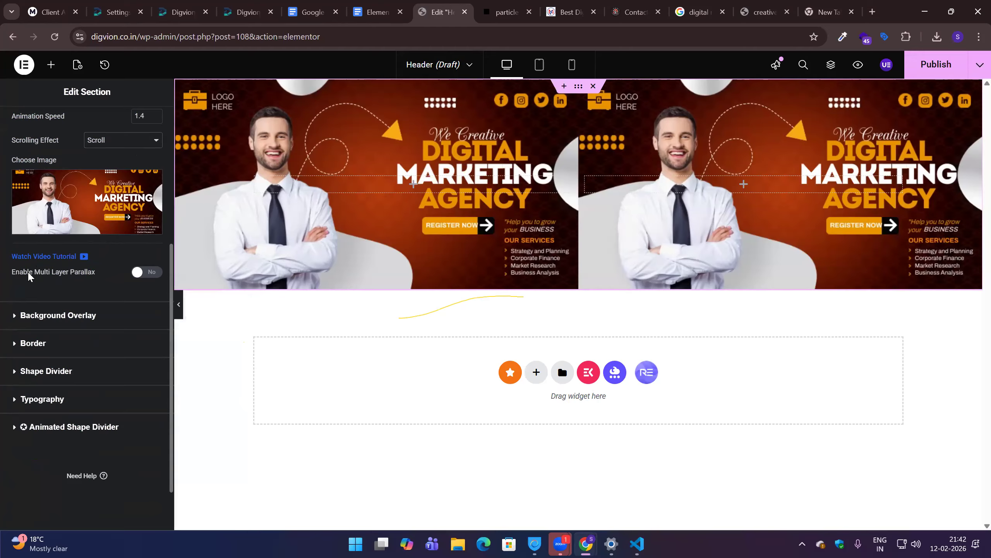
# Enable multi-layer parallax for the section and use Design-a-site-icon-for-my-brand-_digvion_.jpg-copy-1.png as the Item #1 image.
pyautogui.click(145, 277)
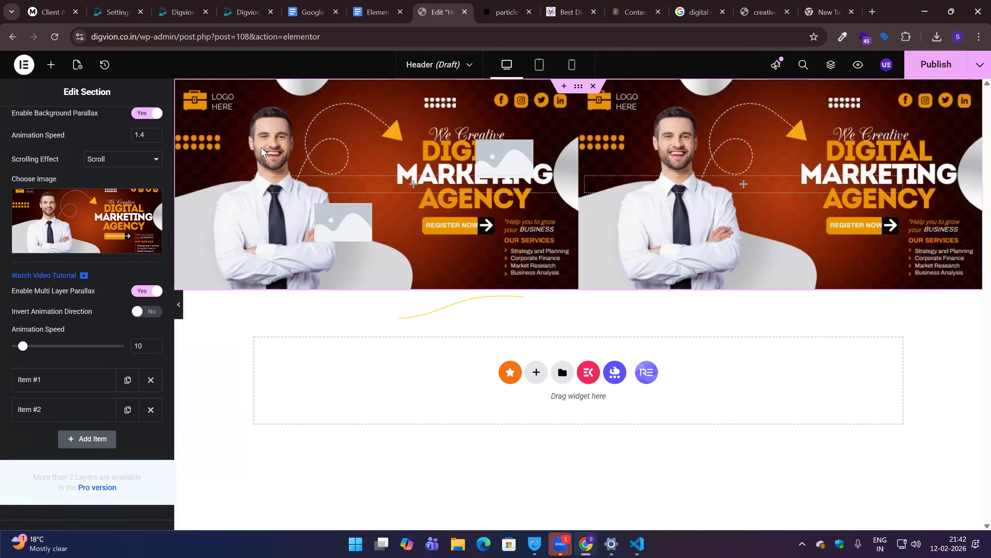
pyautogui.click(50, 387)
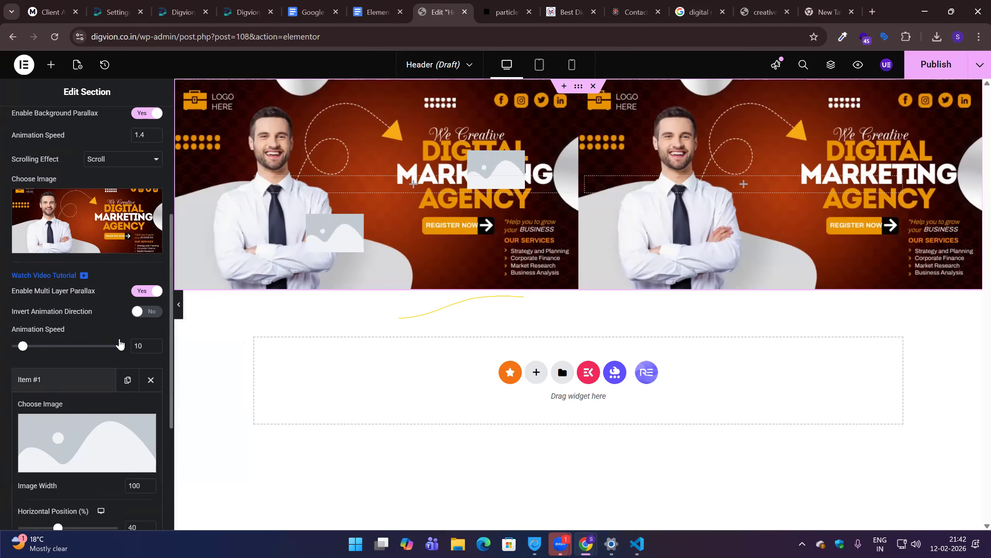
pyautogui.click(55, 449)
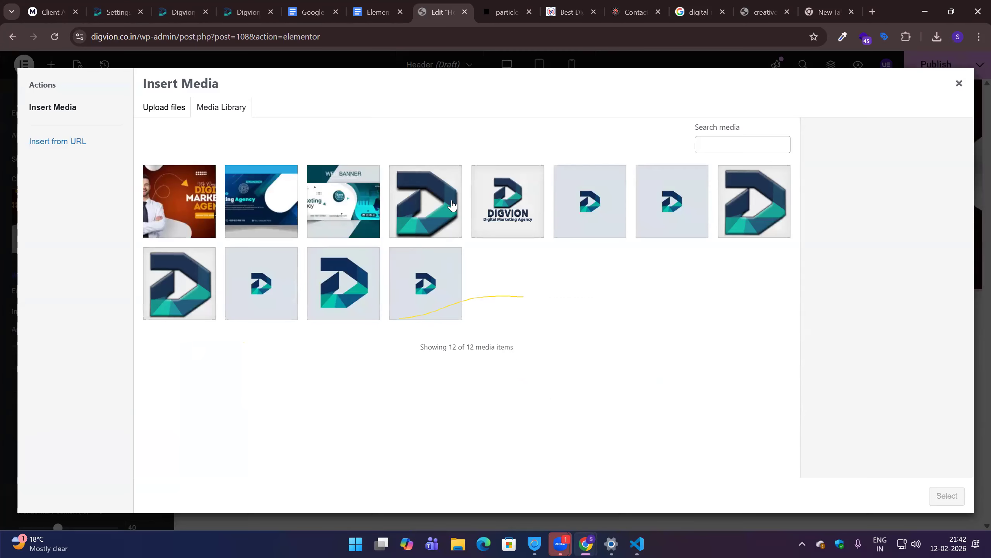
pyautogui.click(428, 200)
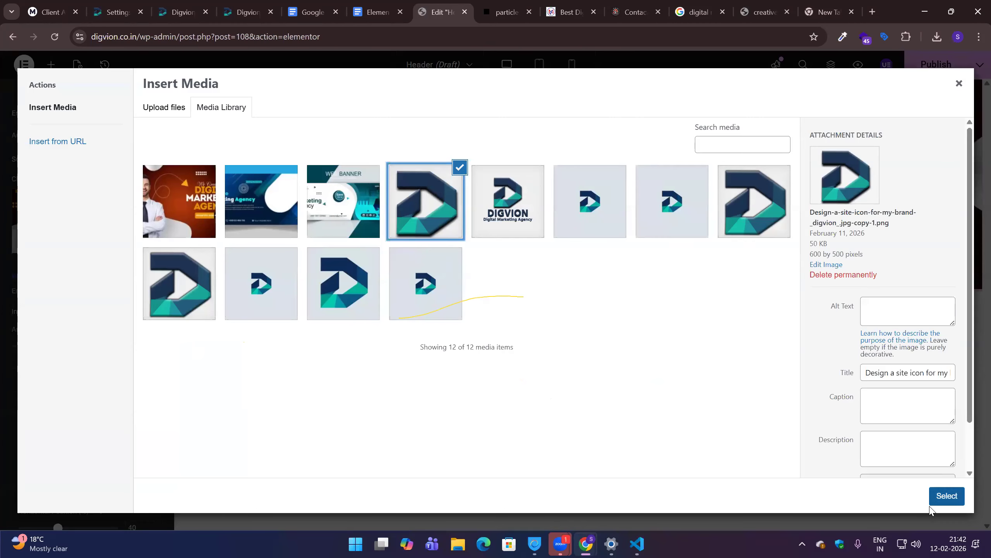
pyautogui.click(947, 495)
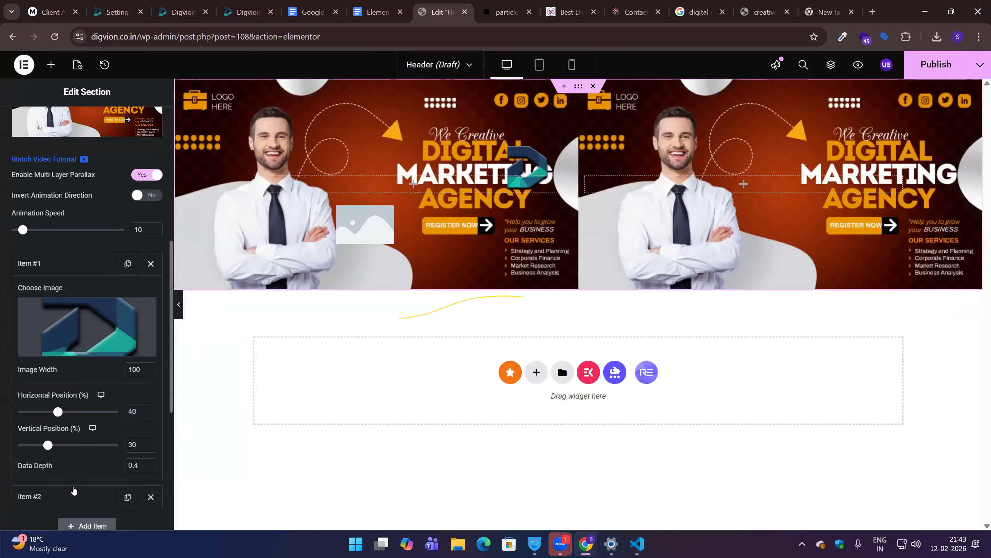
# Use cropped-Design-a-site-icon-for-my-brand-_digvion_.jpg as the image of parallax Item #2.
pyautogui.scroll(-4, 79, 450)
pyautogui.click(69, 330)
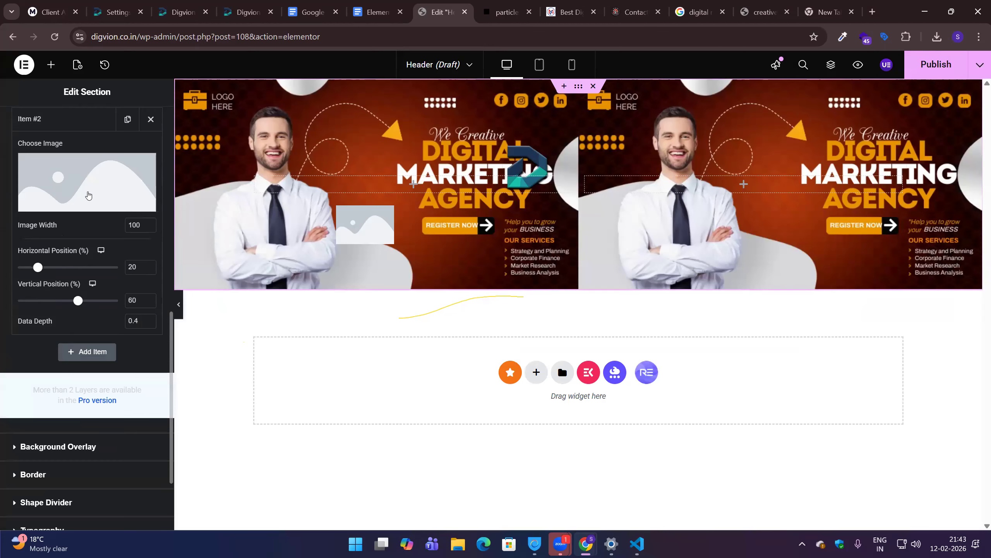
pyautogui.click(89, 195)
pyautogui.click(359, 288)
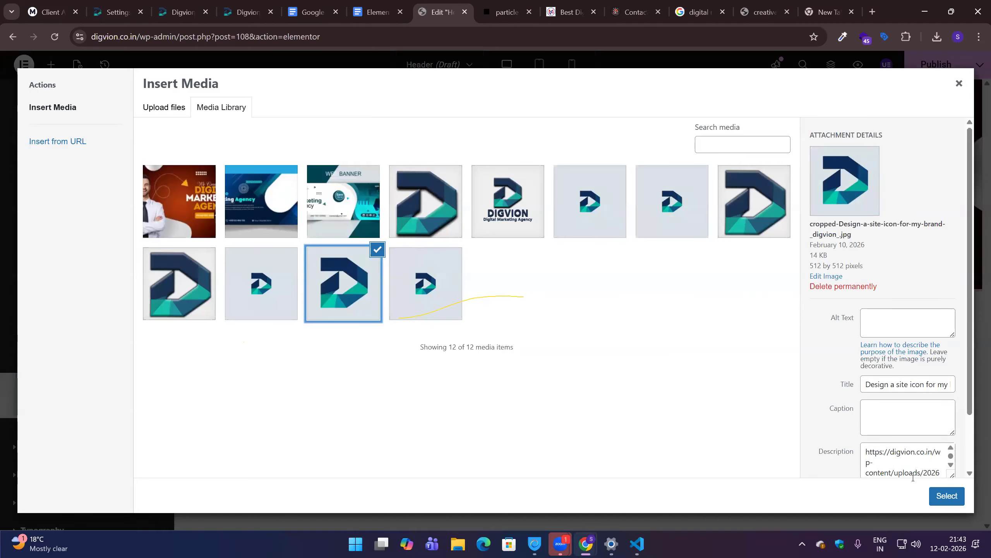
pyautogui.click(941, 496)
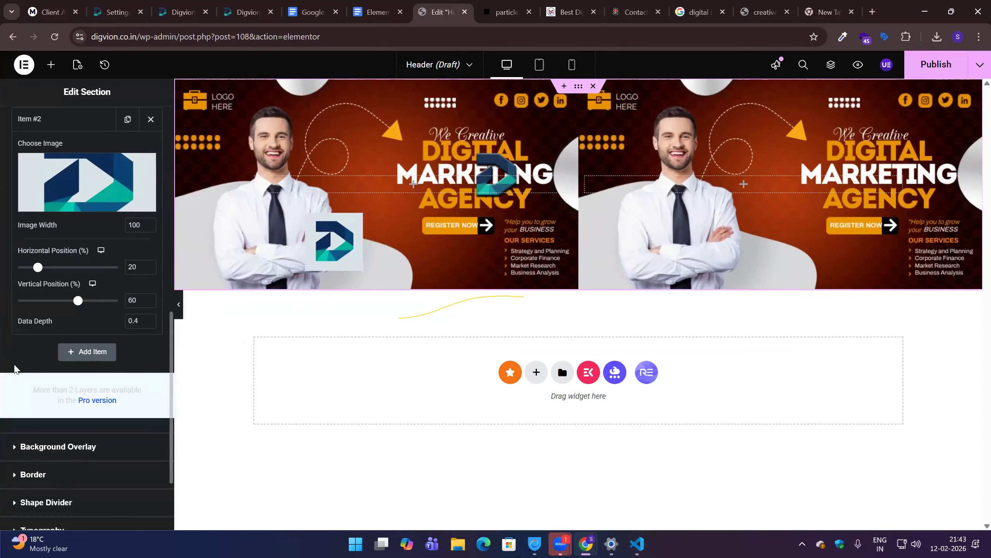
# Turn the inverted animation direction on and back off to compare how the parallax layers move.
pyautogui.scroll(3, 65, 192)
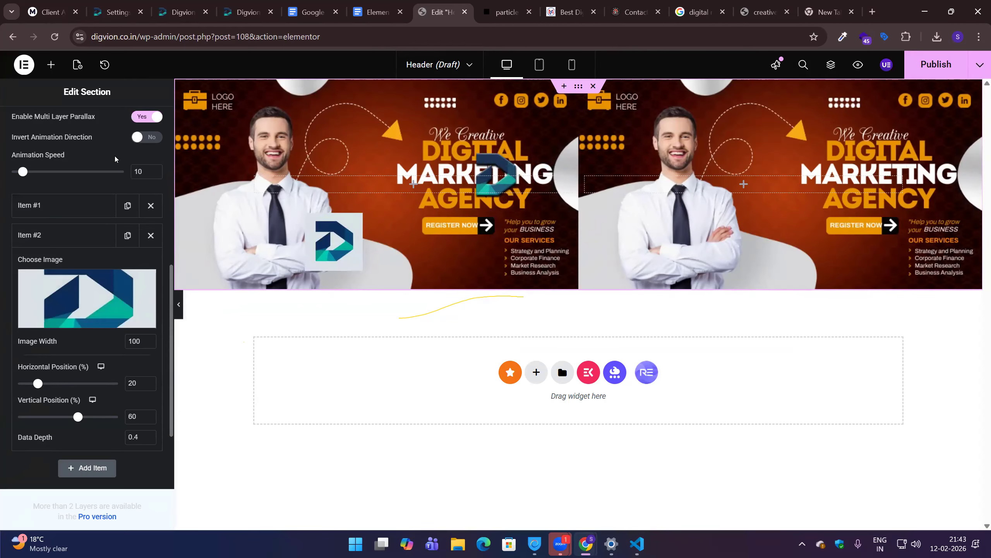
pyautogui.click(153, 136)
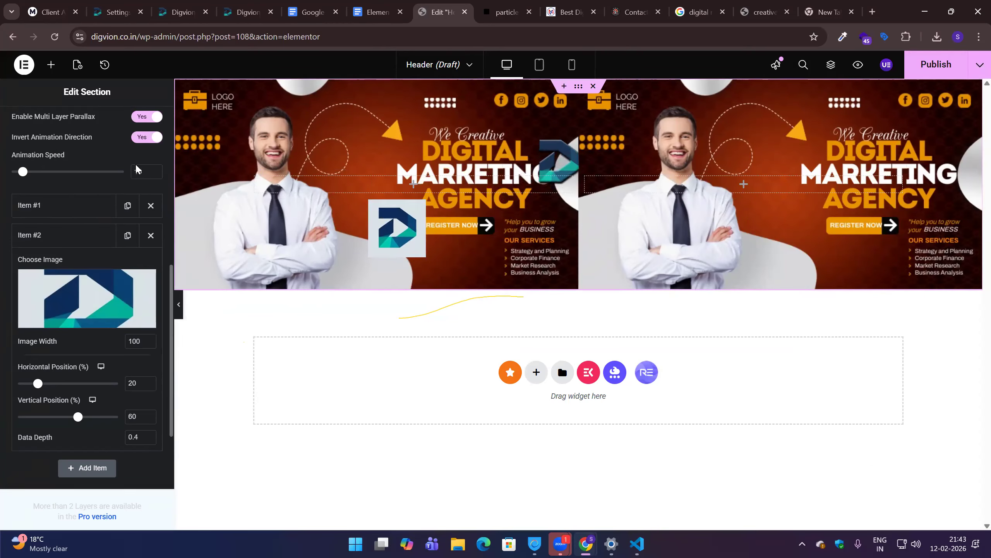
pyautogui.click(144, 143)
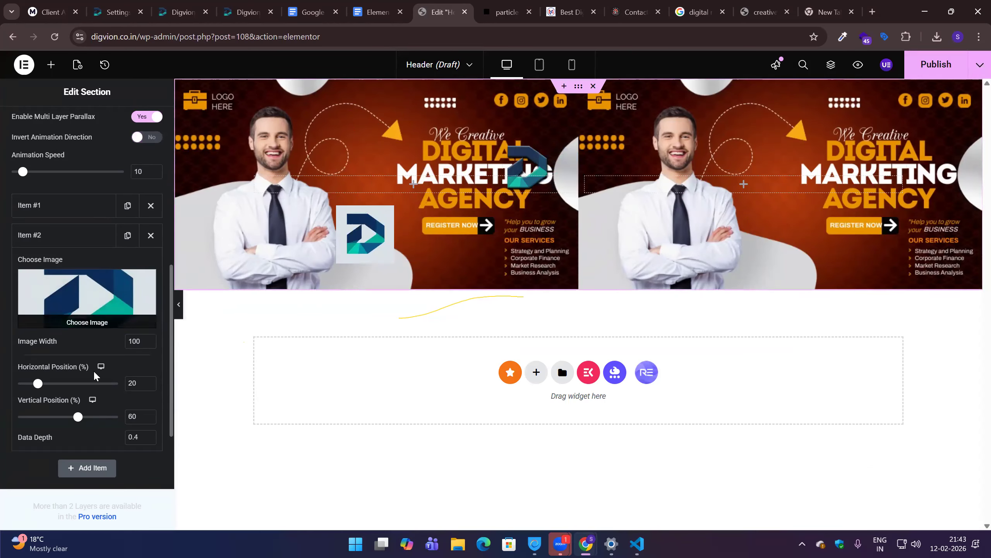
# Set the vertical position of parallax Item #2 to 62%, keeping its horizontal position at 20%.
pyautogui.moveTo(41, 383); pyautogui.dragTo(40, 386)
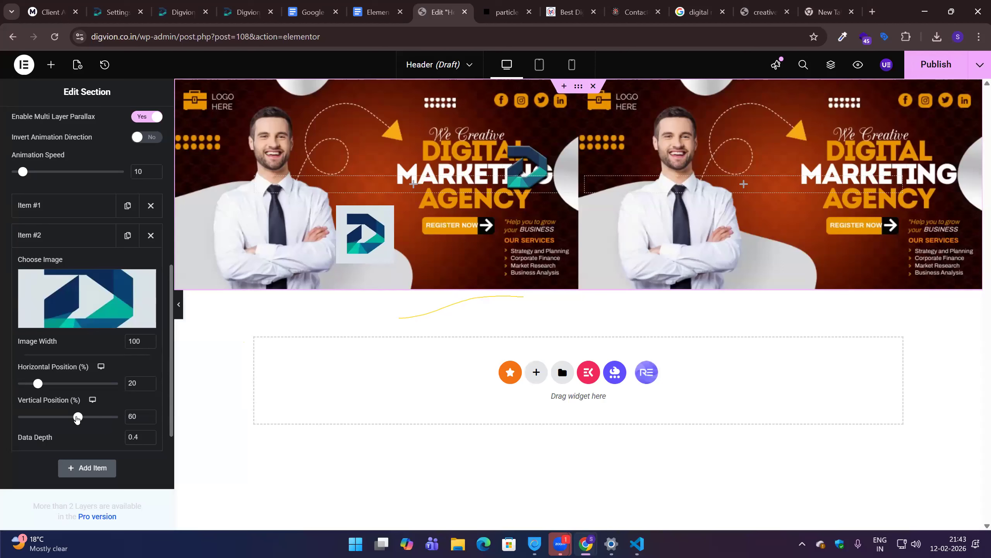
pyautogui.moveTo(77, 418); pyautogui.dragTo(78, 417)
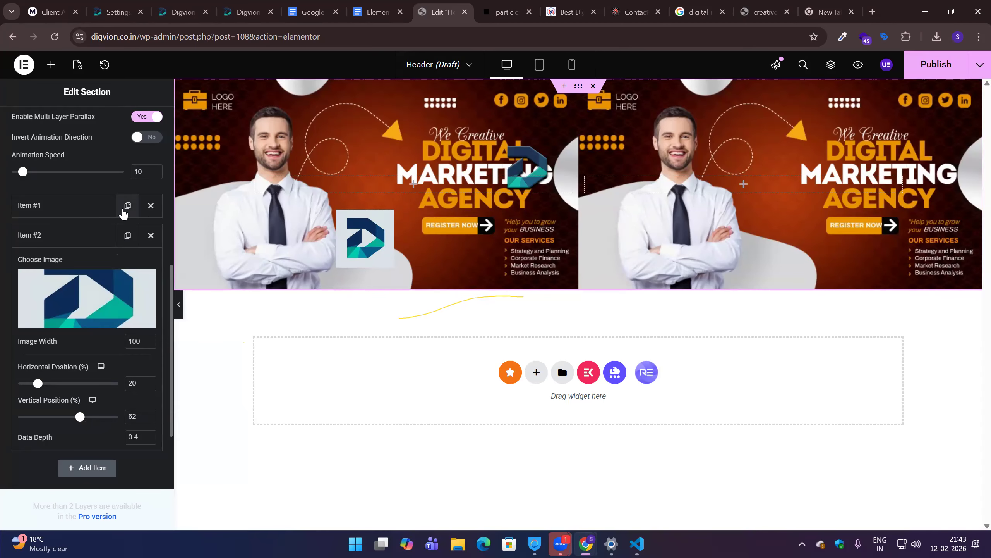
pyautogui.click(76, 238)
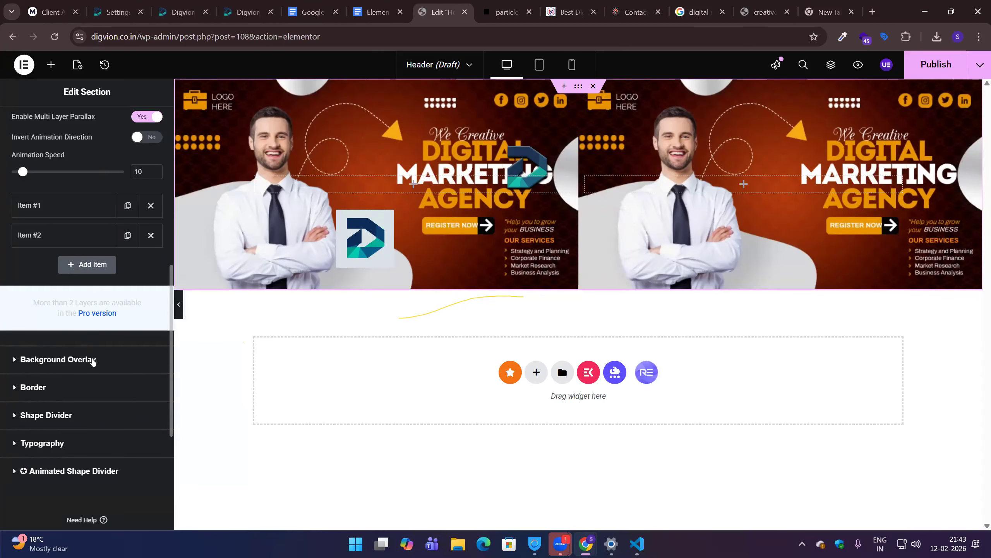
# Remove the parallax banner image and turn off both the background parallax and the multi-layer parallax.
pyautogui.scroll(5, 93, 362)
pyautogui.scroll(4, 72, 365)
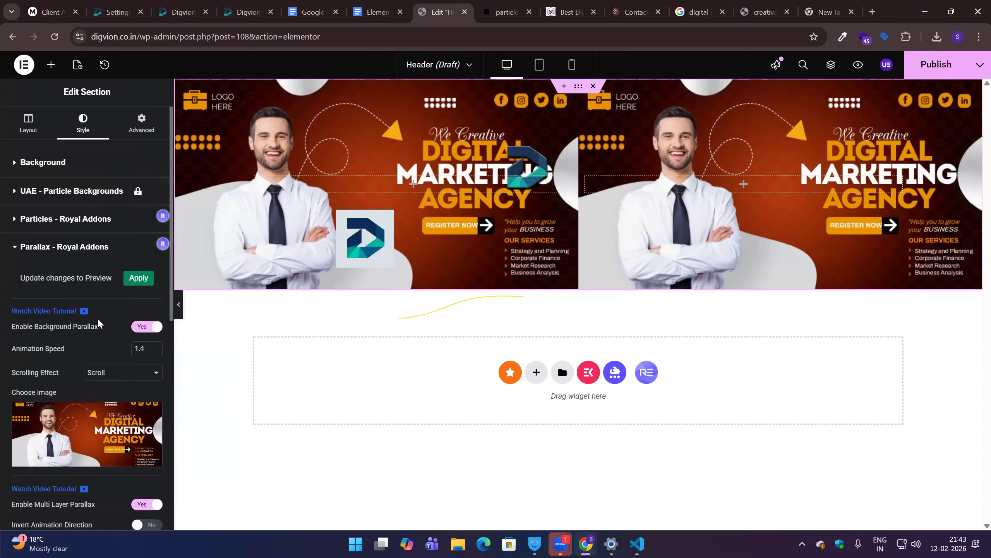
pyautogui.click(71, 247)
pyautogui.click(99, 254)
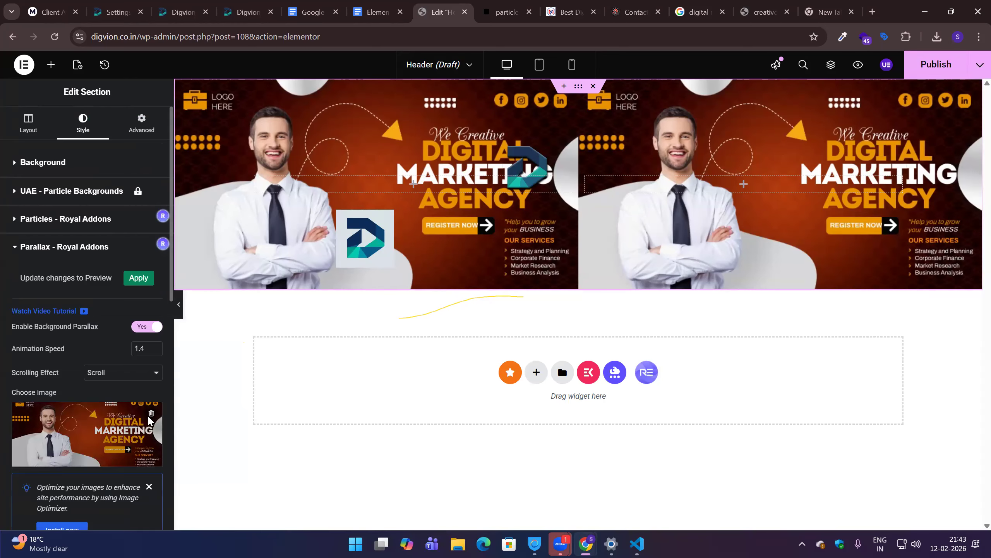
pyautogui.click(150, 414)
pyautogui.click(146, 326)
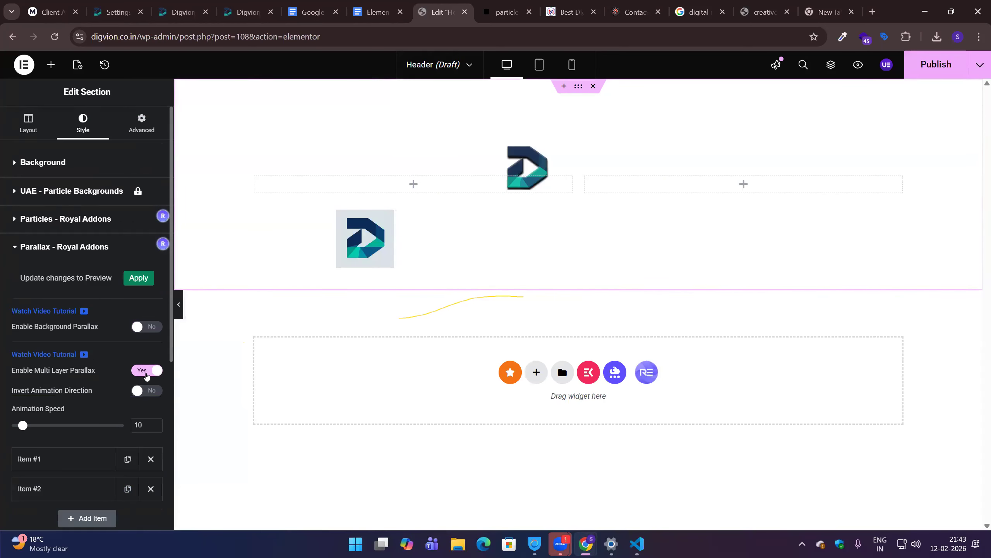
pyautogui.click(36, 369)
pyautogui.click(40, 247)
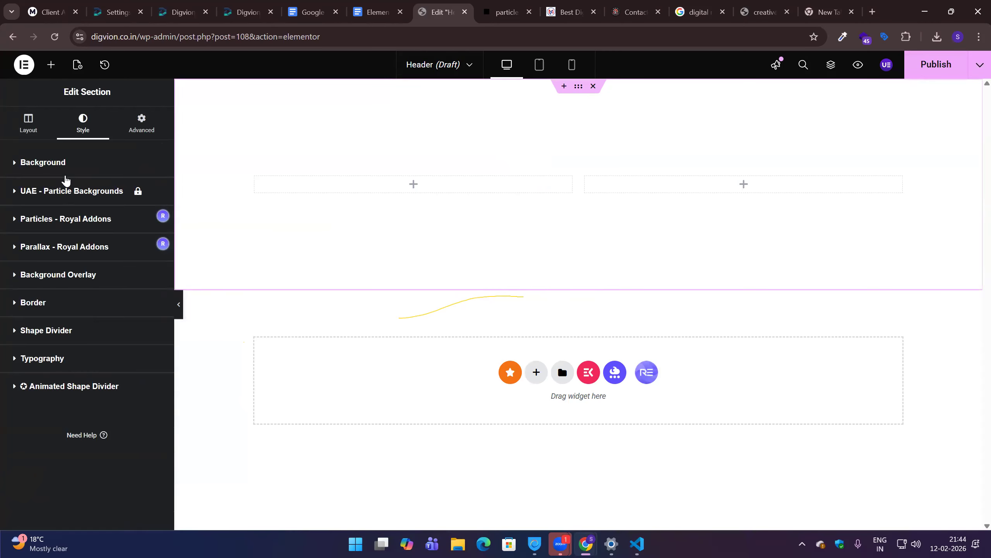
# Set the section's normal background type to Classic.
pyautogui.click(84, 164)
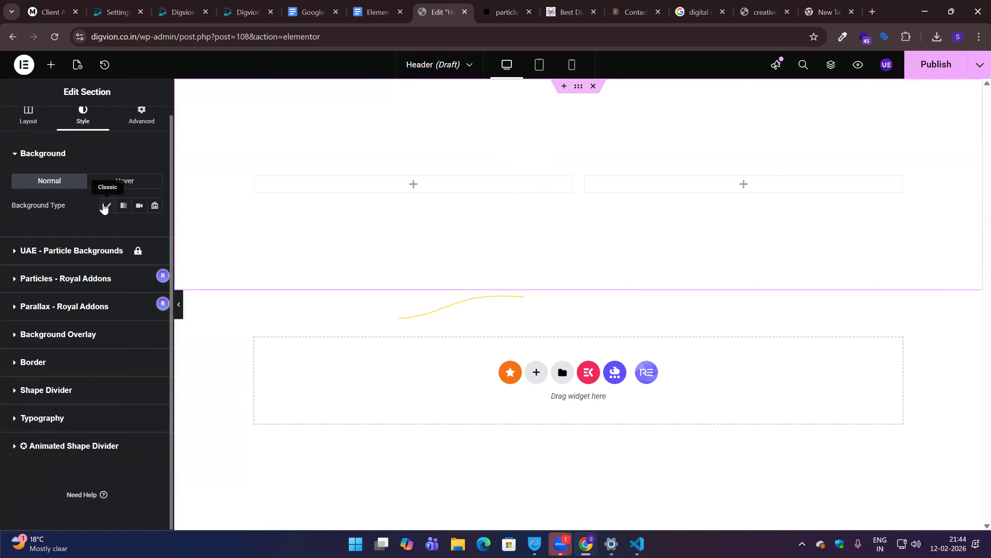
pyautogui.click(106, 207)
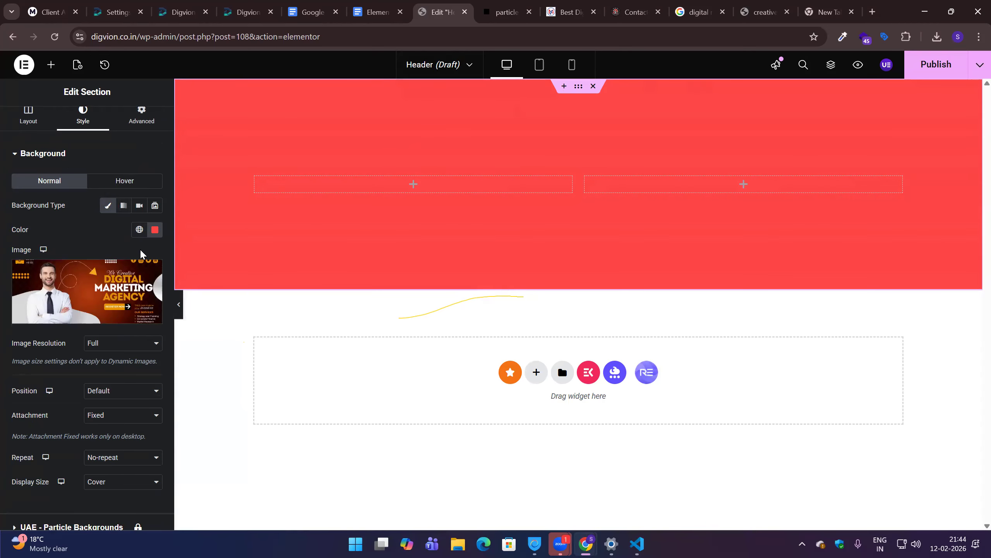
# Set the section's normal background type to Slideshow, using the three already selected banner images.
pyautogui.click(155, 205)
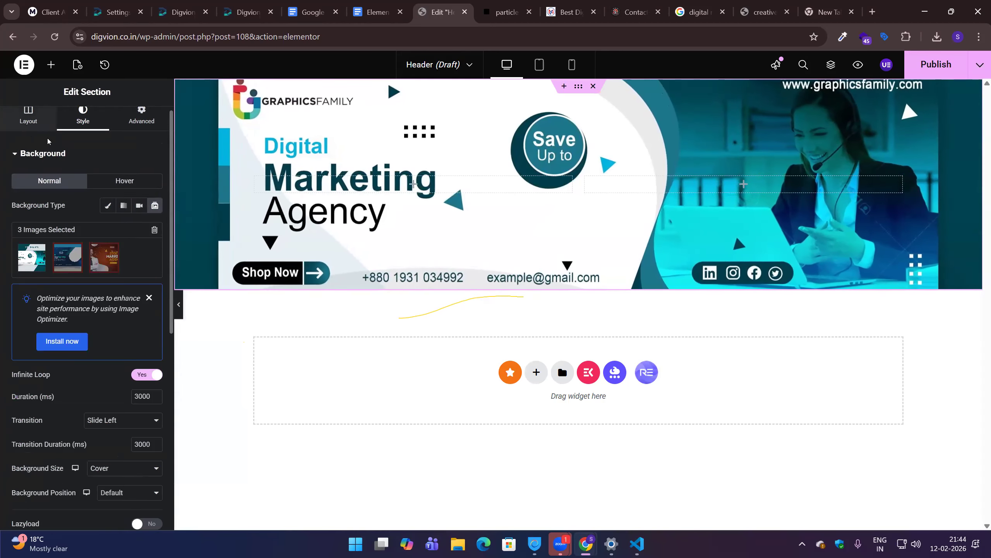
pyautogui.click(43, 152)
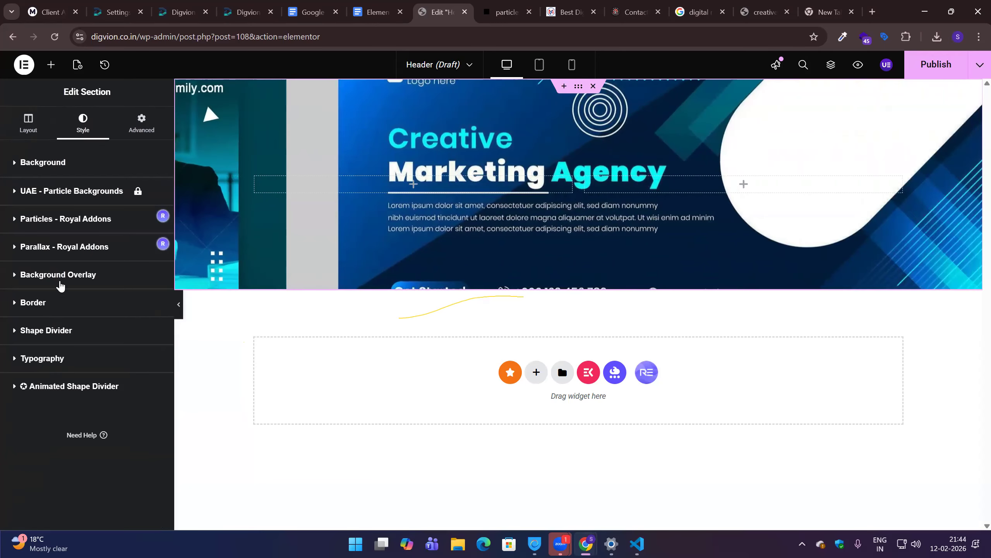
# Apply a Classic background overlay in black (#000000) to the section's normal state and clear it again.
pyautogui.click(59, 277)
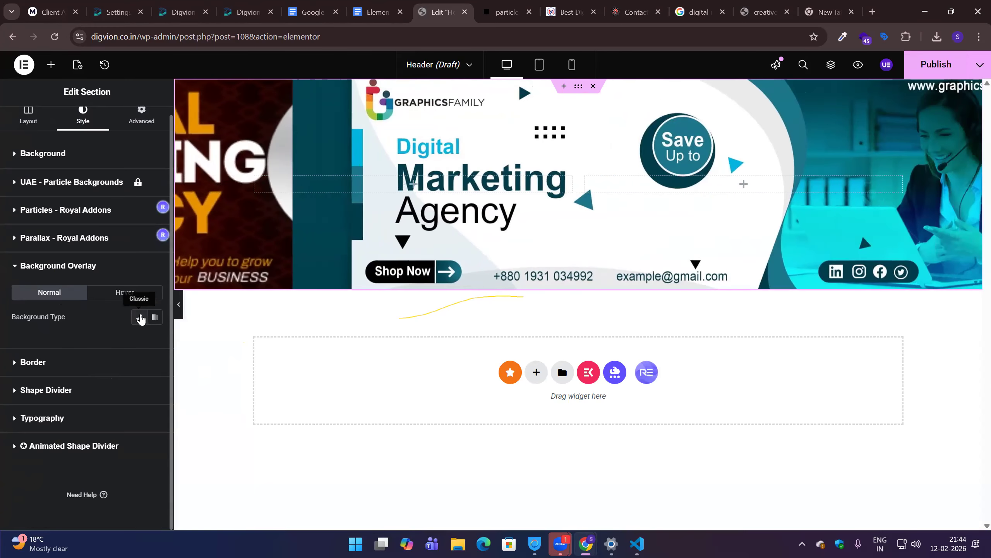
pyautogui.click(141, 319)
pyautogui.click(154, 341)
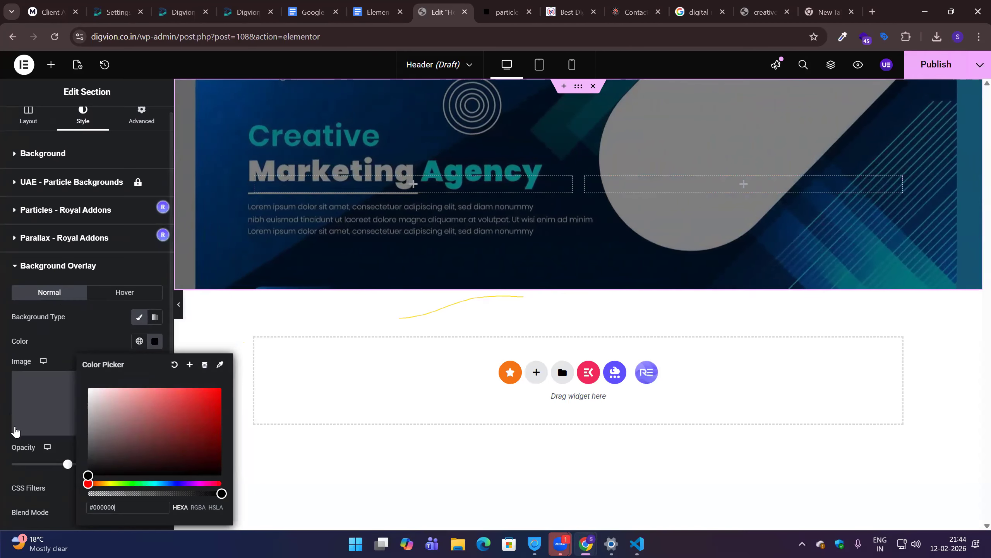
pyautogui.click(119, 337)
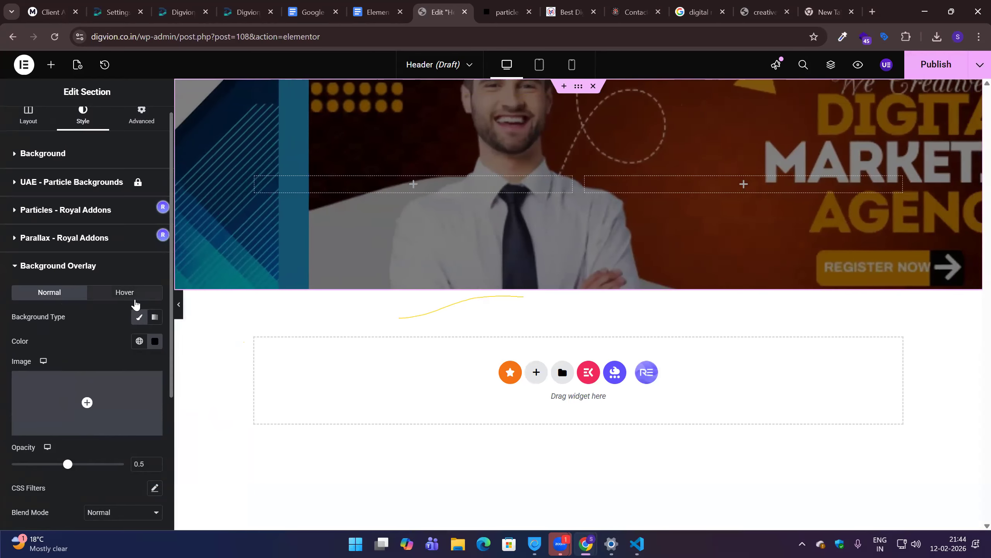
pyautogui.click(132, 296)
pyautogui.click(31, 297)
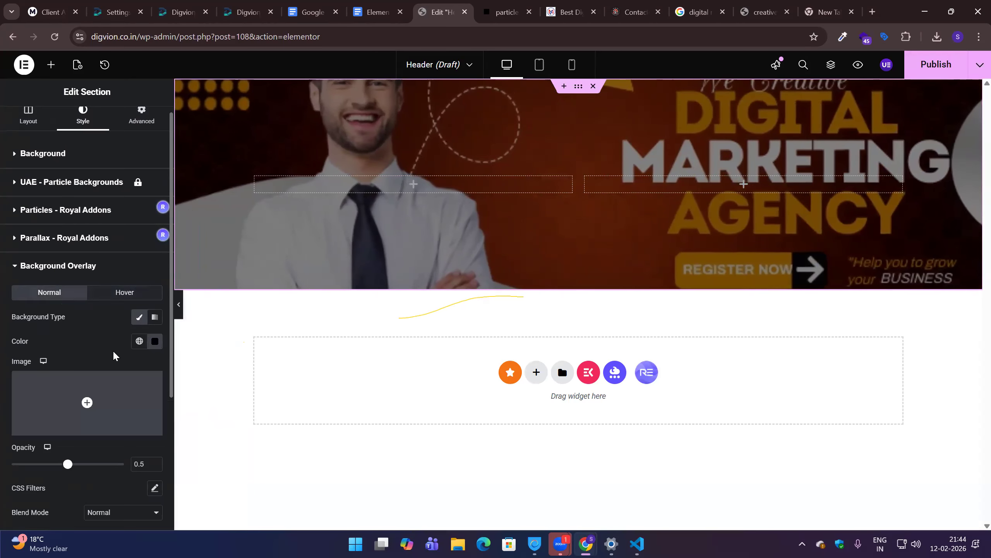
pyautogui.click(138, 320)
# Add a Classic background overlay in black (#000000) for the section's hover state.
pyautogui.click(137, 292)
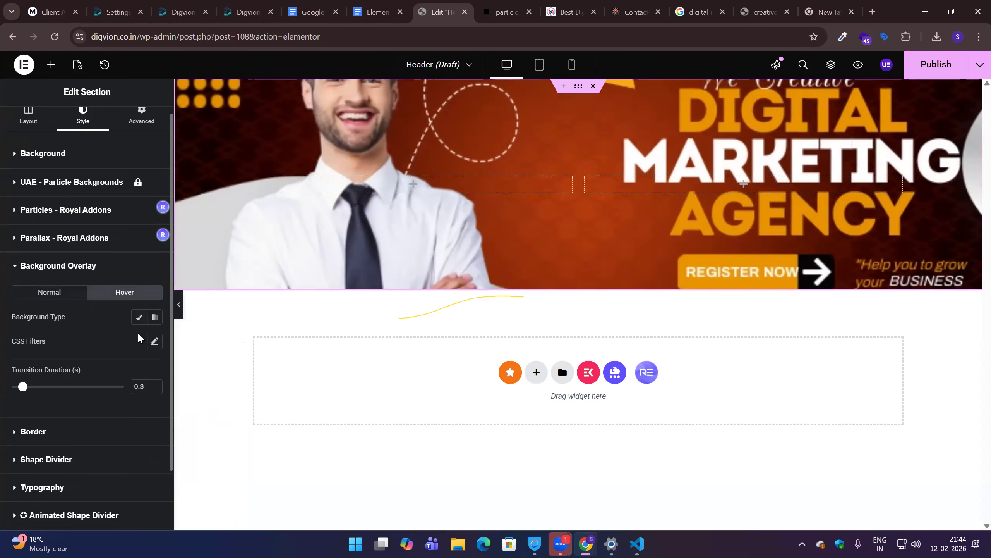
pyautogui.click(139, 317)
pyautogui.click(154, 344)
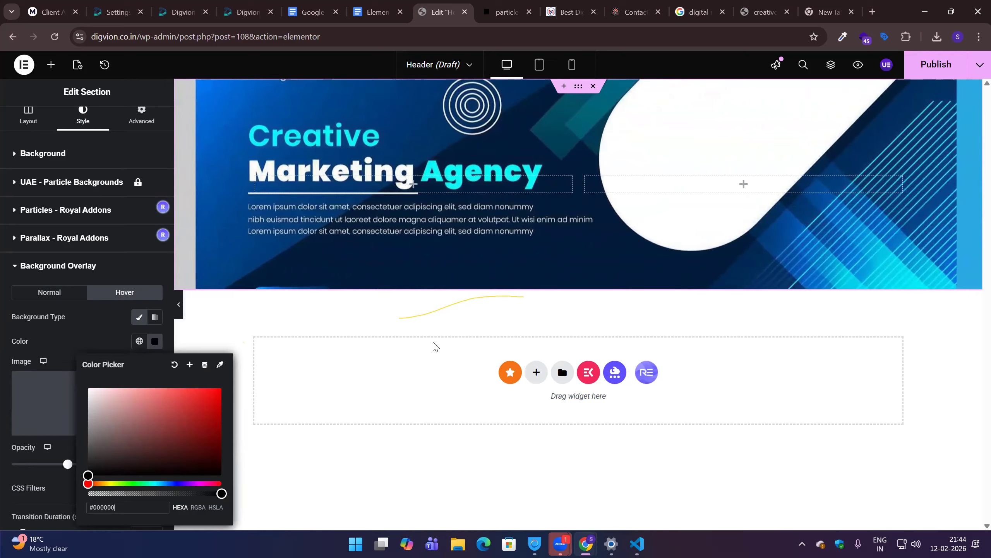
pyautogui.click(113, 345)
pyautogui.click(61, 273)
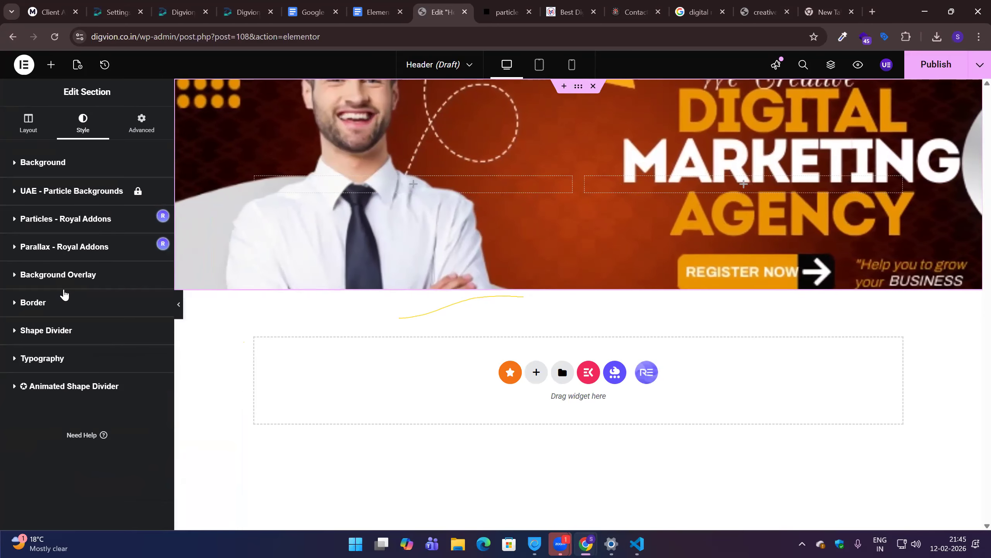
# Give the section a Solid border with a linked width of 14 px on all four sides.
pyautogui.click(33, 303)
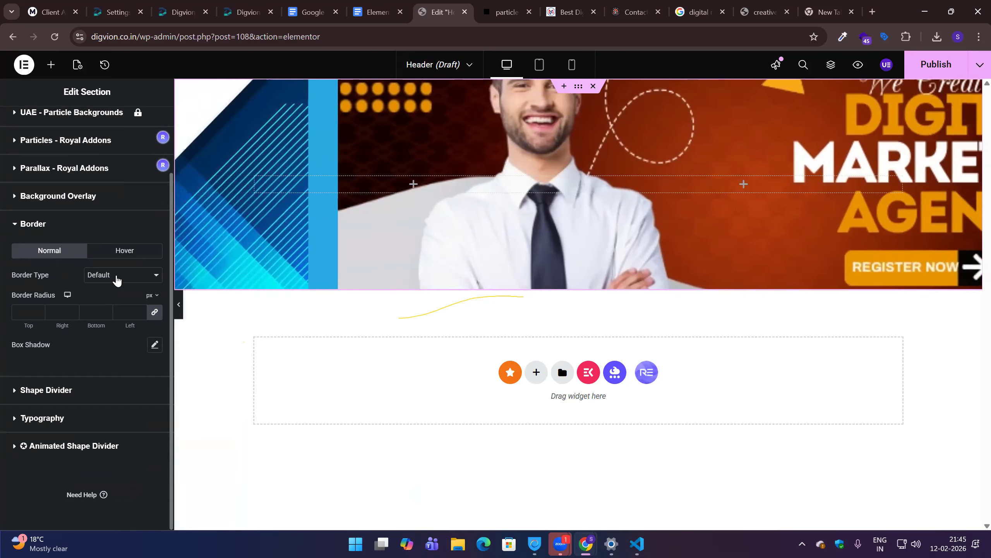
pyautogui.click(116, 278)
pyautogui.click(104, 318)
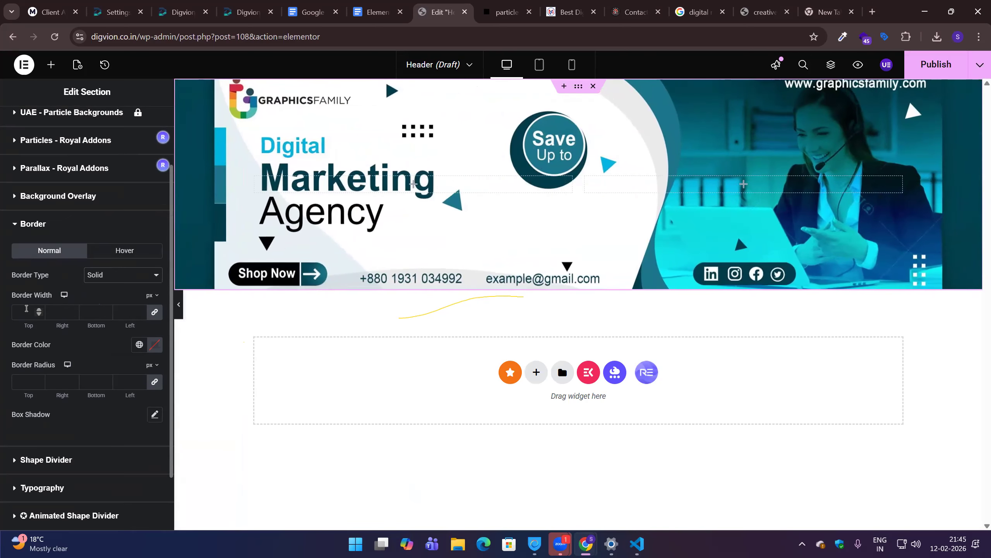
pyautogui.click(39, 310)
pyautogui.click(39, 310)
pyautogui.click(39, 310)
pyautogui.click(39, 310)
pyautogui.click(39, 310)
pyautogui.click(39, 310)
pyautogui.click(39, 310)
pyautogui.click(39, 310)
pyautogui.click(39, 310)
pyautogui.click(39, 310)
pyautogui.click(39, 310)
pyautogui.click(39, 309)
pyautogui.click(39, 310)
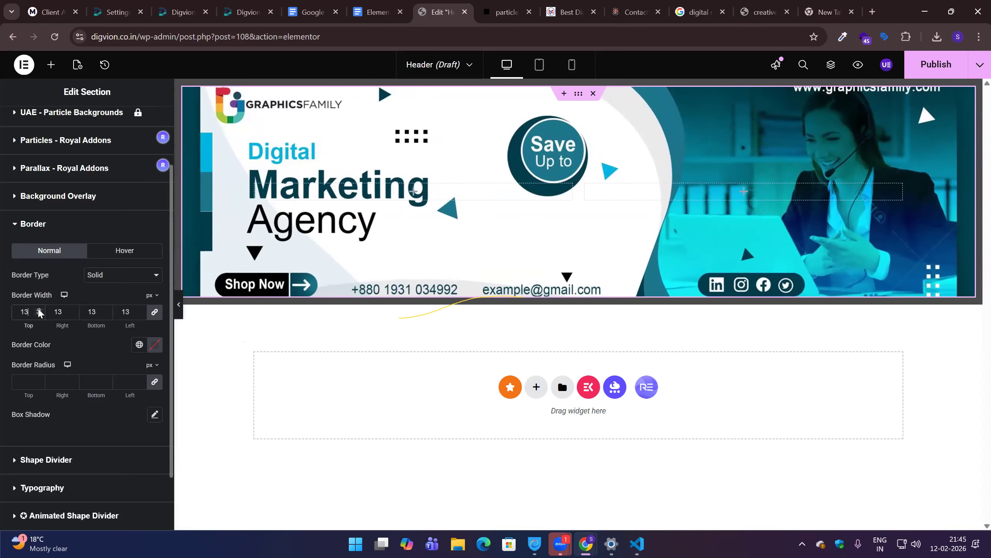
pyautogui.click(39, 310)
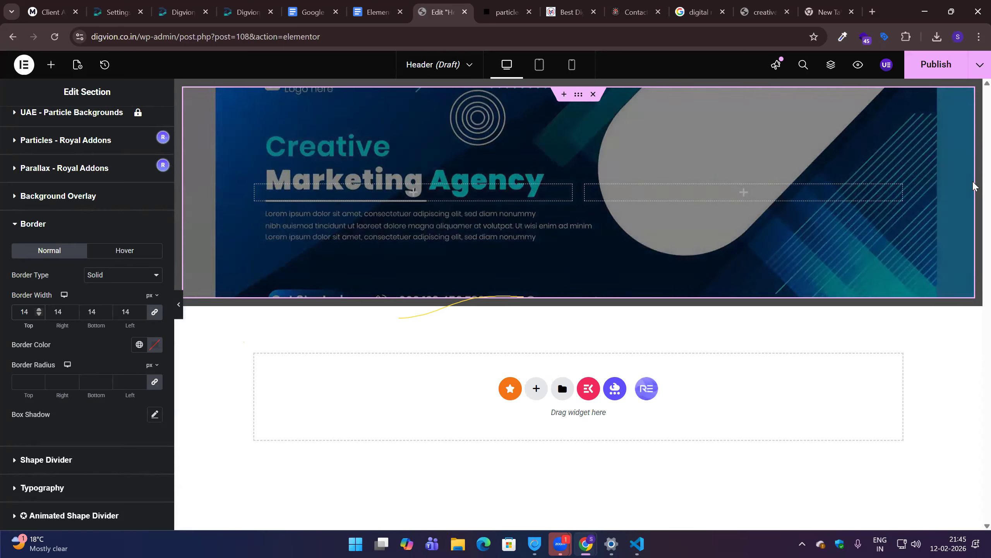
# Set the section's border color to red (#FF0000) and its border radius to 11 px on all corners, keeping the Solid type.
pyautogui.click(156, 344)
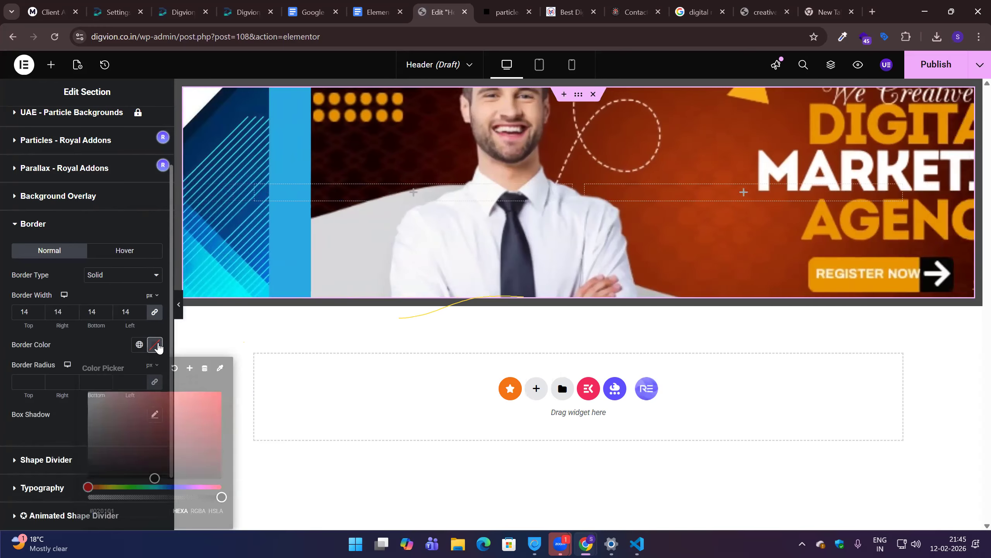
pyautogui.click(222, 391)
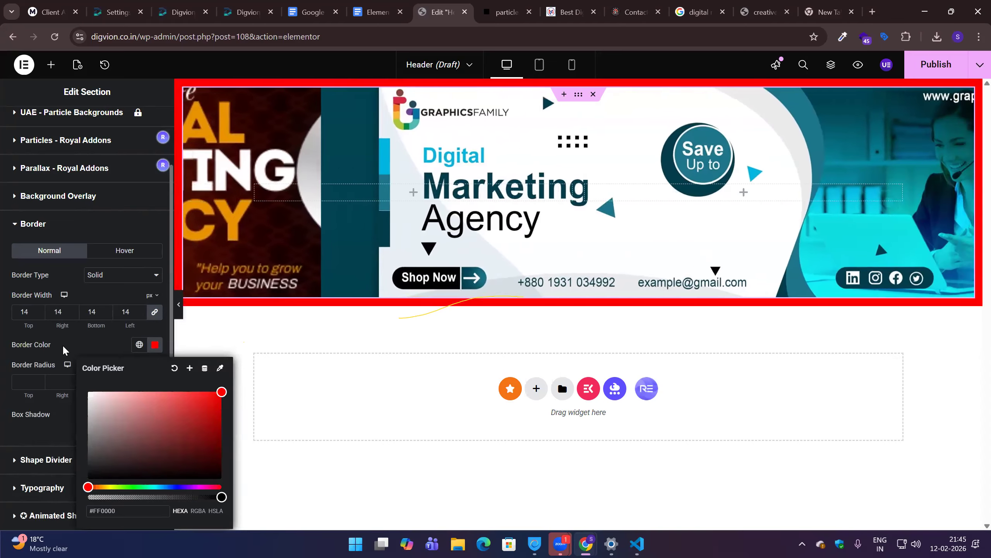
pyautogui.click(39, 381)
pyautogui.write('5')
pyautogui.click(39, 379)
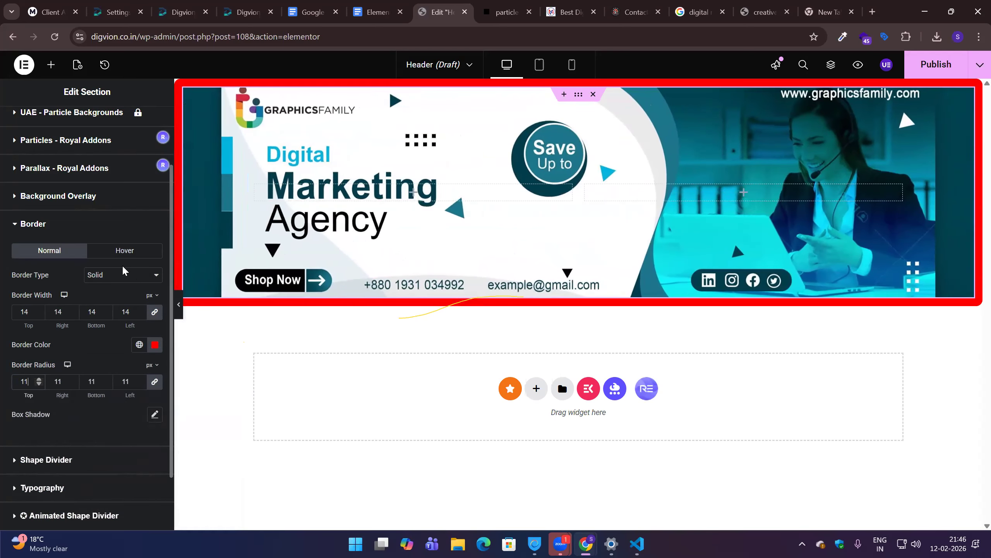
pyautogui.click(110, 279)
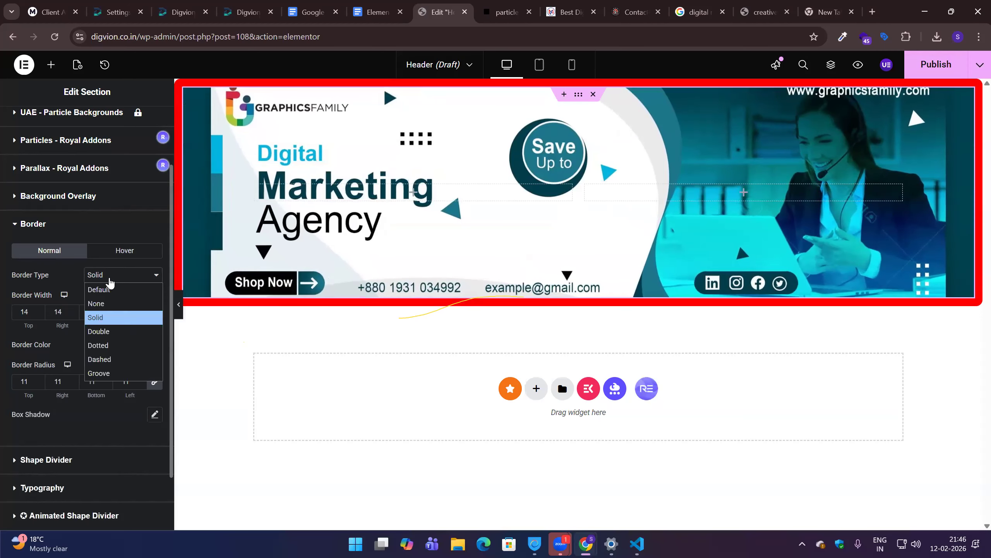
pyautogui.click(110, 280)
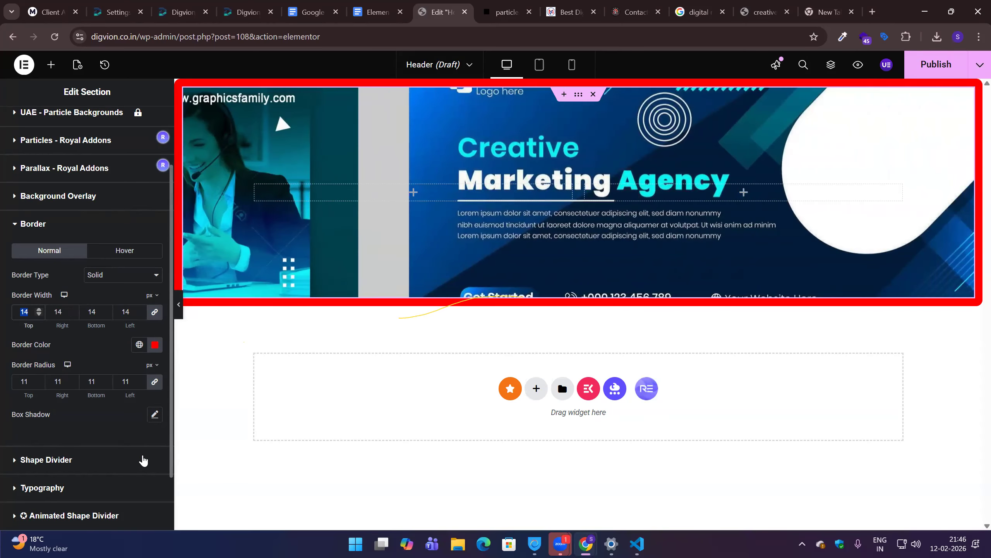
# Add an Outline box shadow to the section with a blur of 50.
pyautogui.click(154, 415)
pyautogui.click(154, 415)
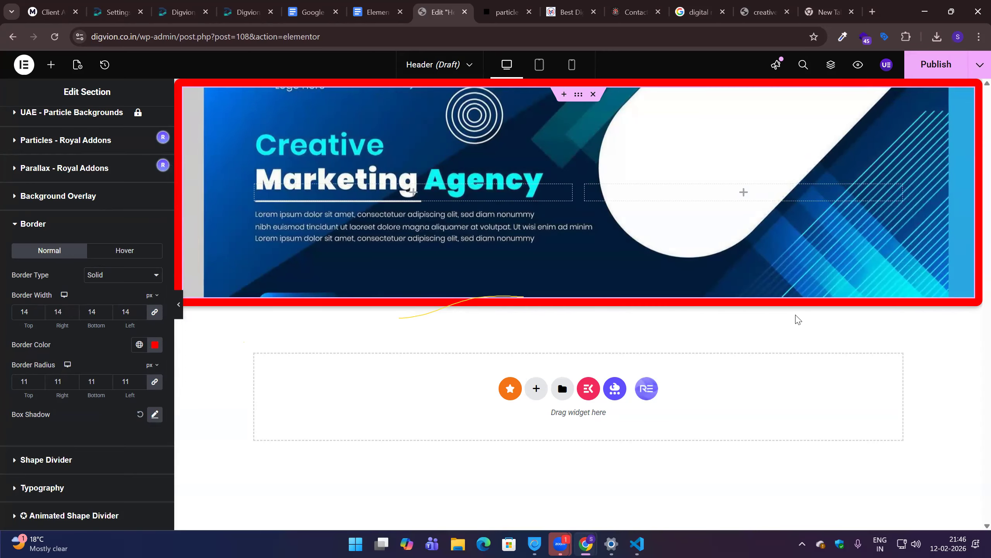
pyautogui.scroll(-2, 165, 360)
pyautogui.click(155, 344)
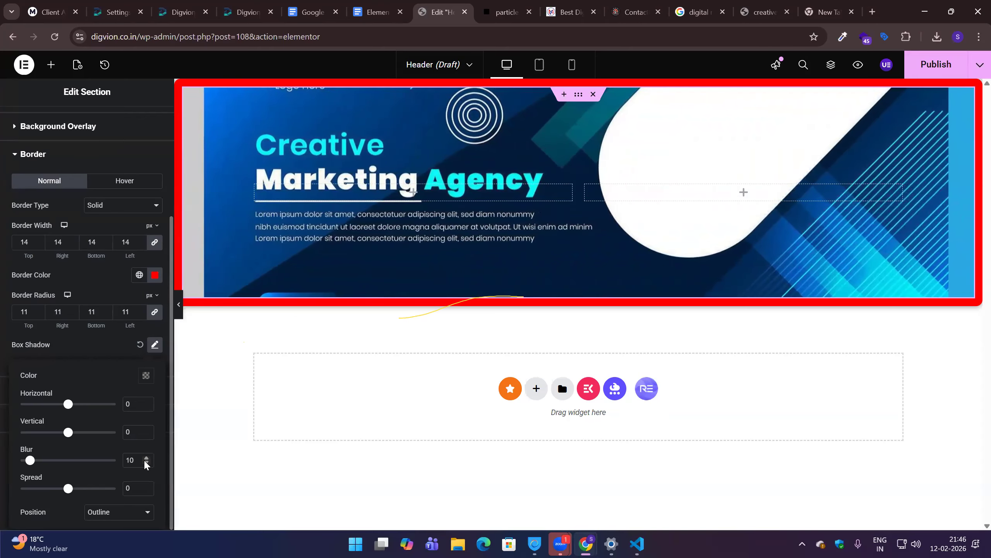
pyautogui.doubleClick(127, 460)
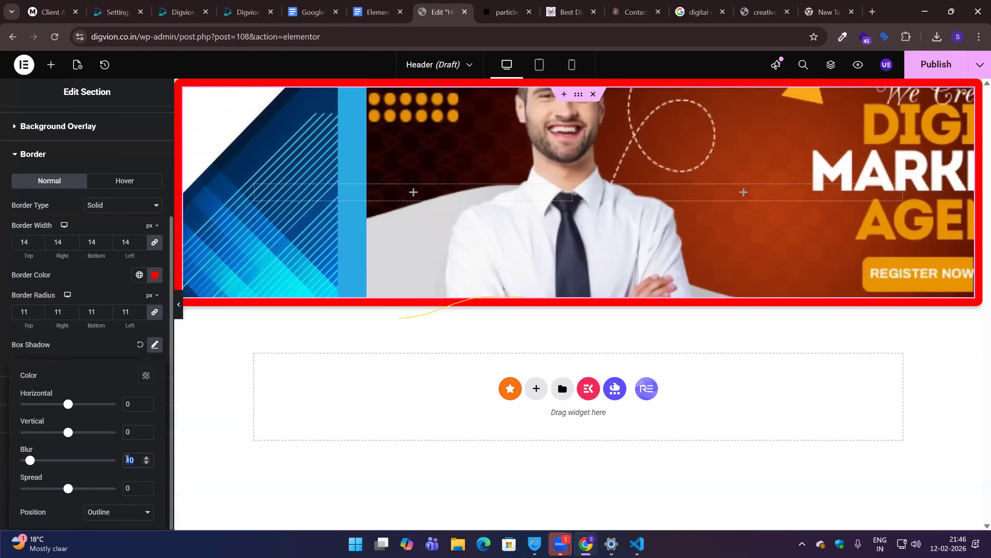
pyautogui.press('BackSpace')
pyautogui.write('2')
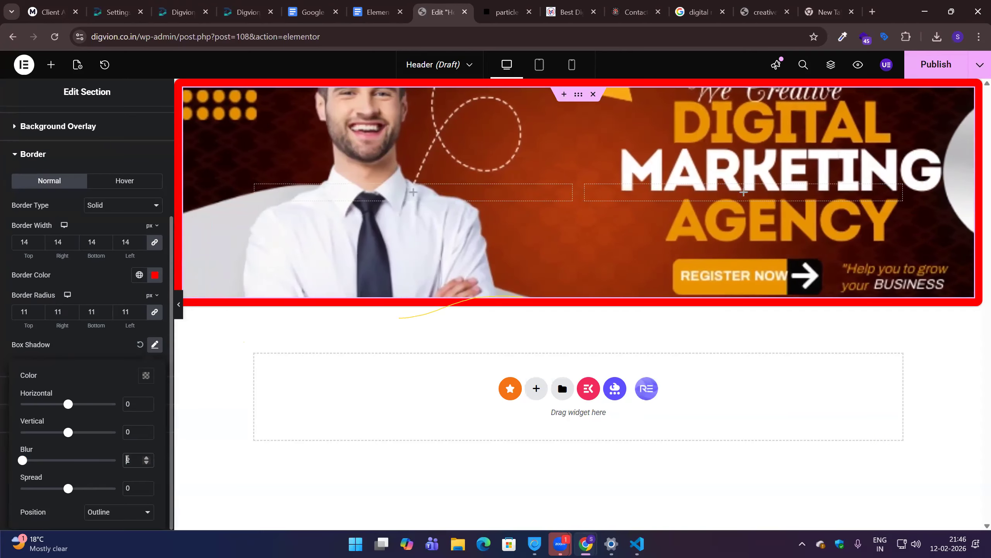
pyautogui.write('5')
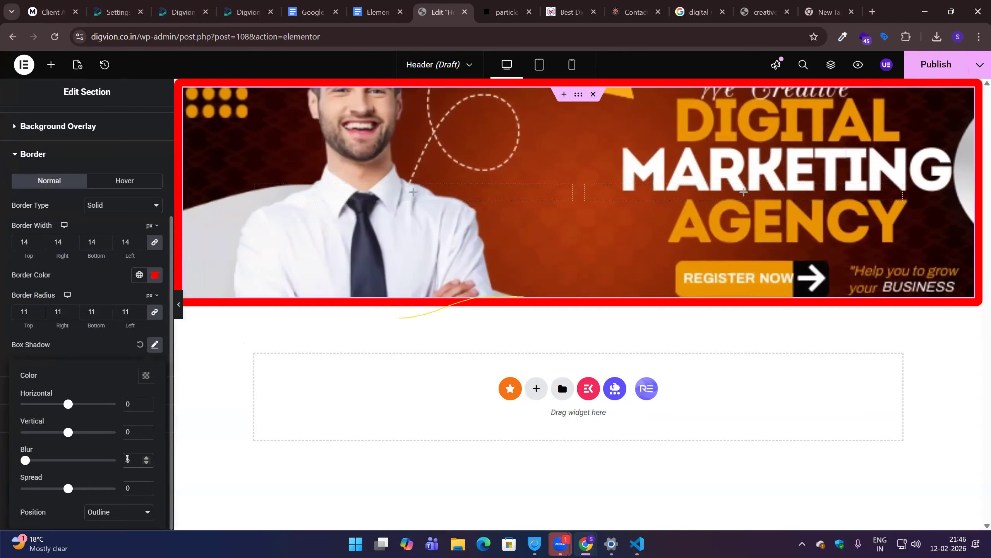
pyautogui.press('BackSpace')
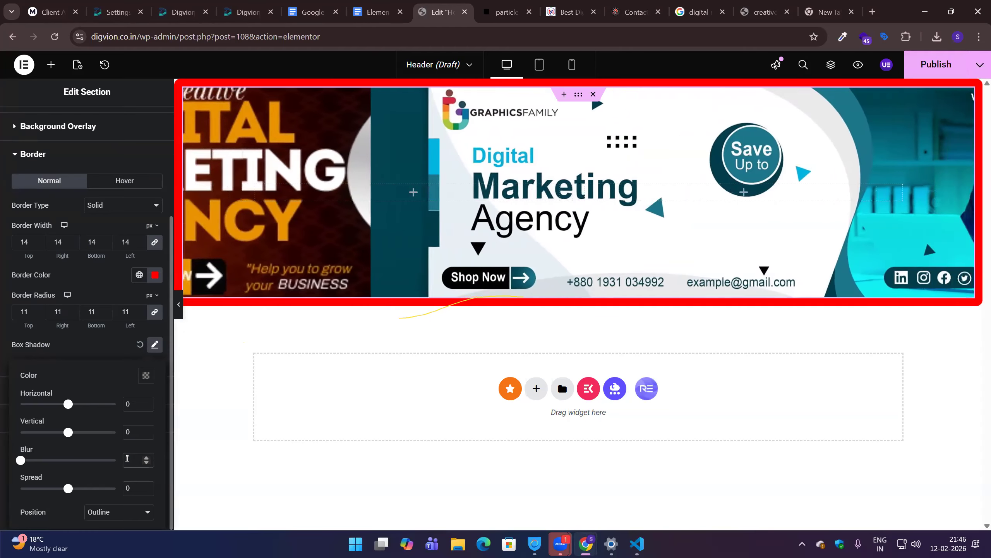
pyautogui.write('5')
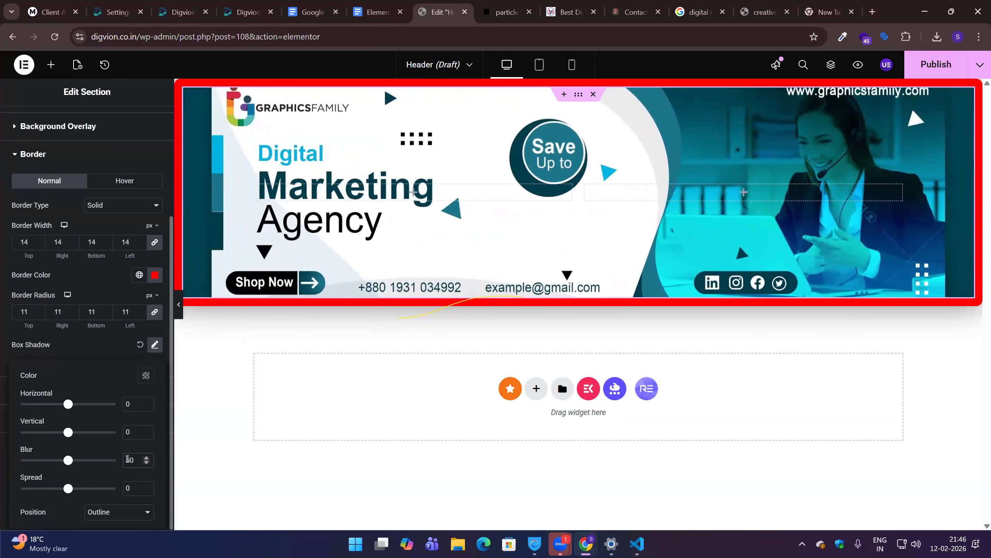
pyautogui.click(118, 357)
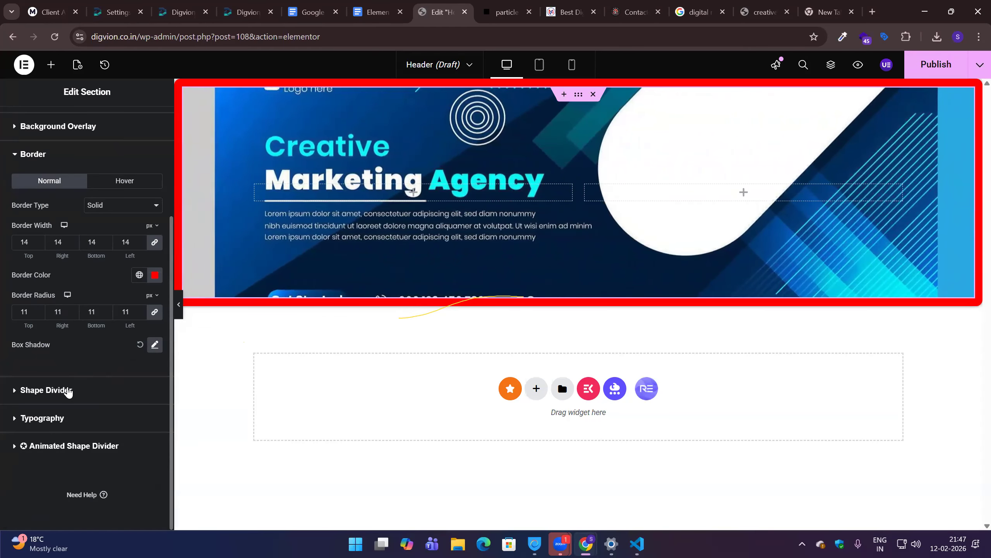
# Try the Mountains, Drops, clouds and Zigzag shape dividers one after another on the section's top edge.
pyautogui.click(67, 390)
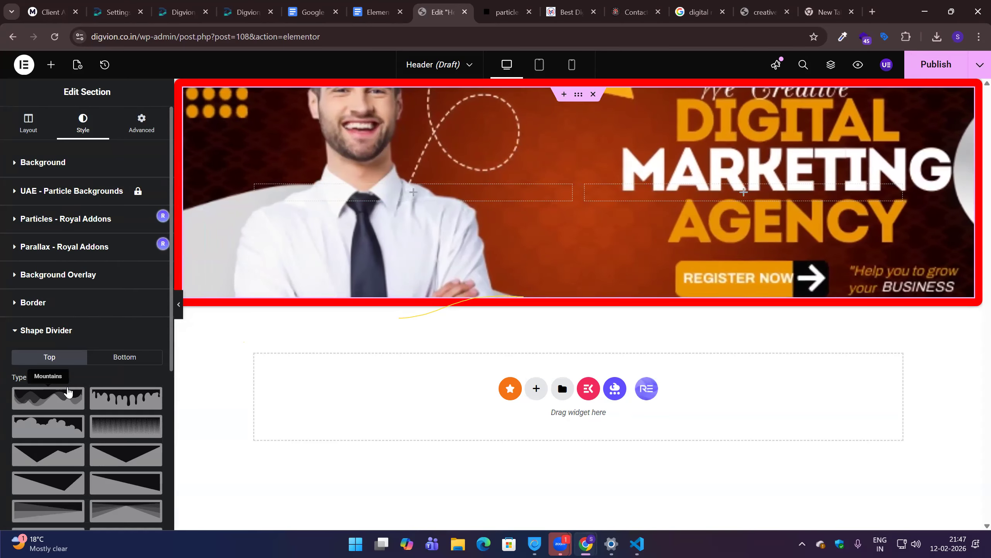
pyautogui.scroll(-3, 60, 398)
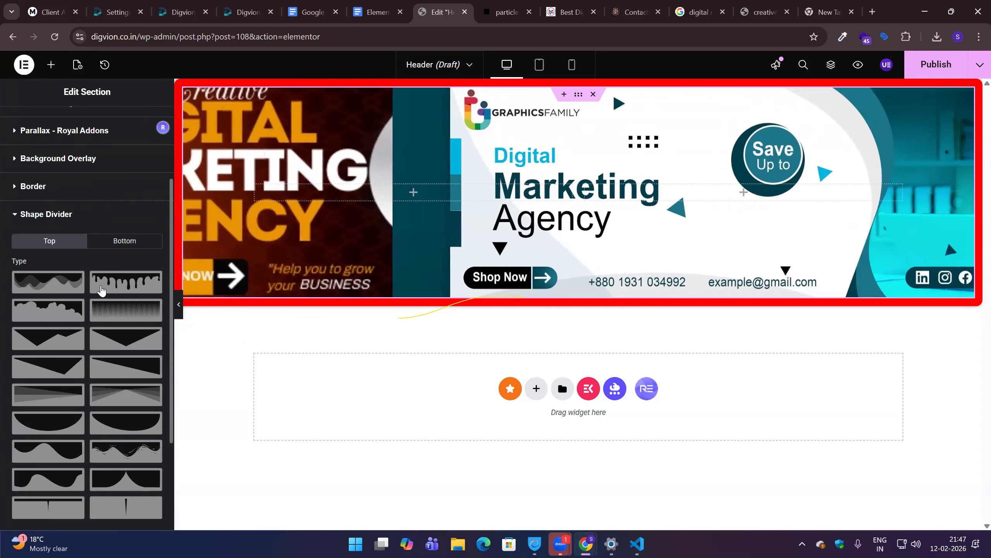
pyautogui.click(48, 281)
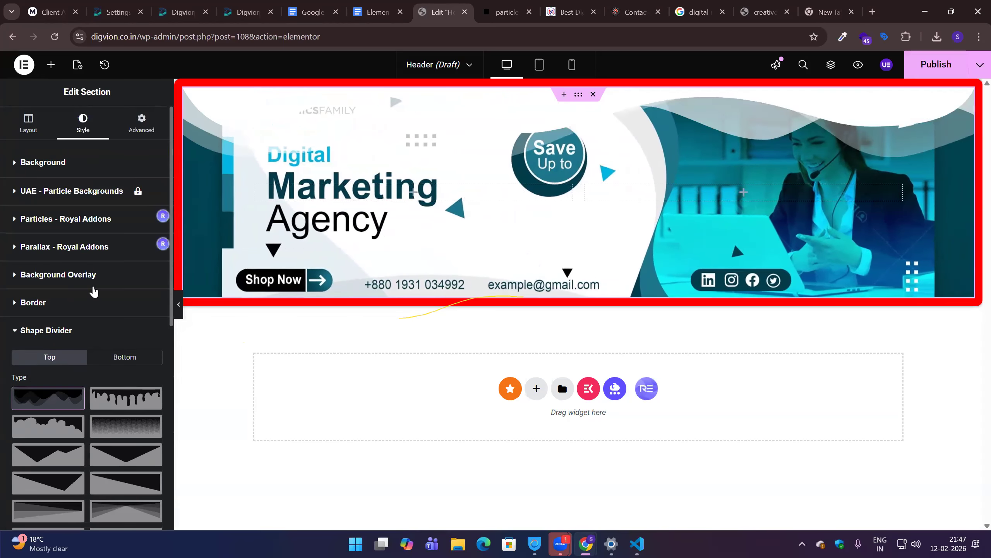
pyautogui.click(125, 398)
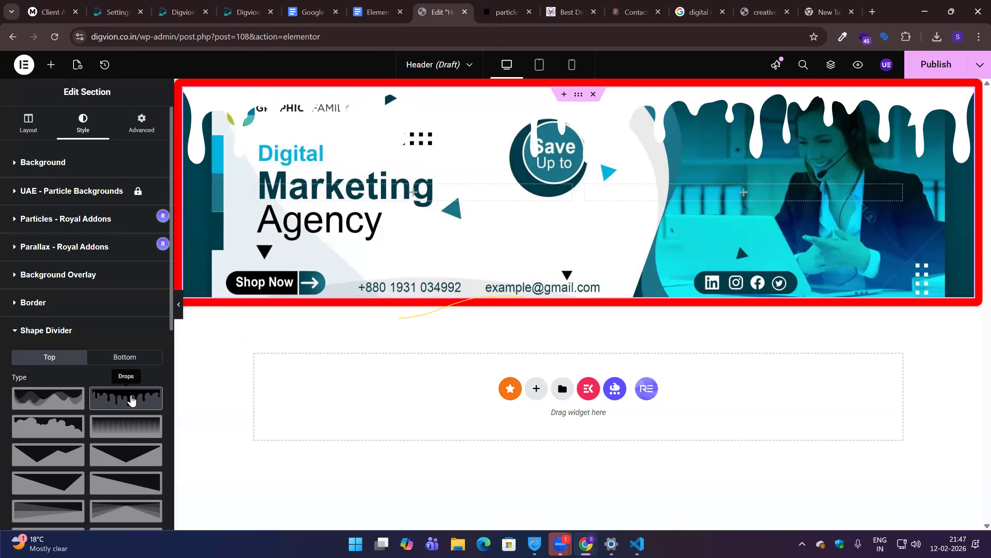
pyautogui.click(54, 432)
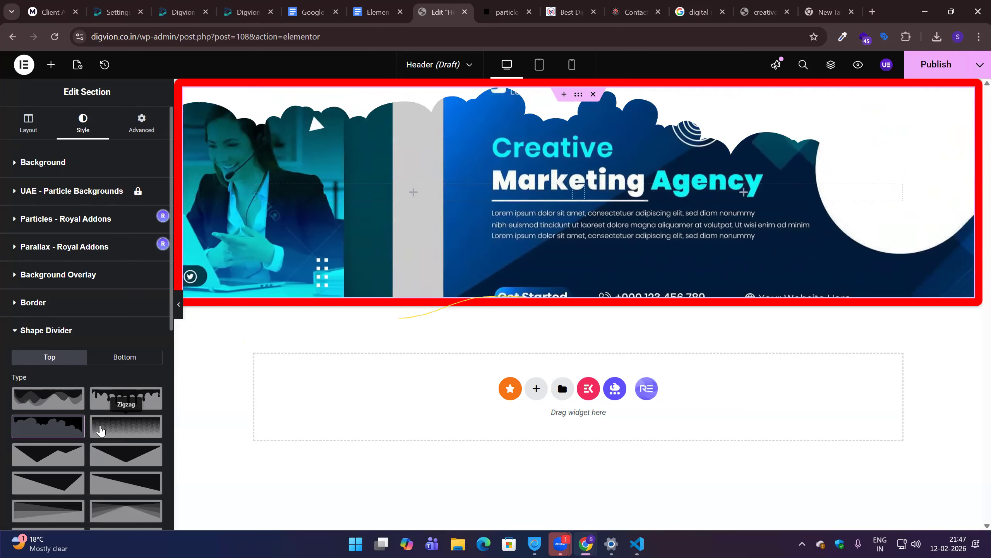
pyautogui.click(117, 430)
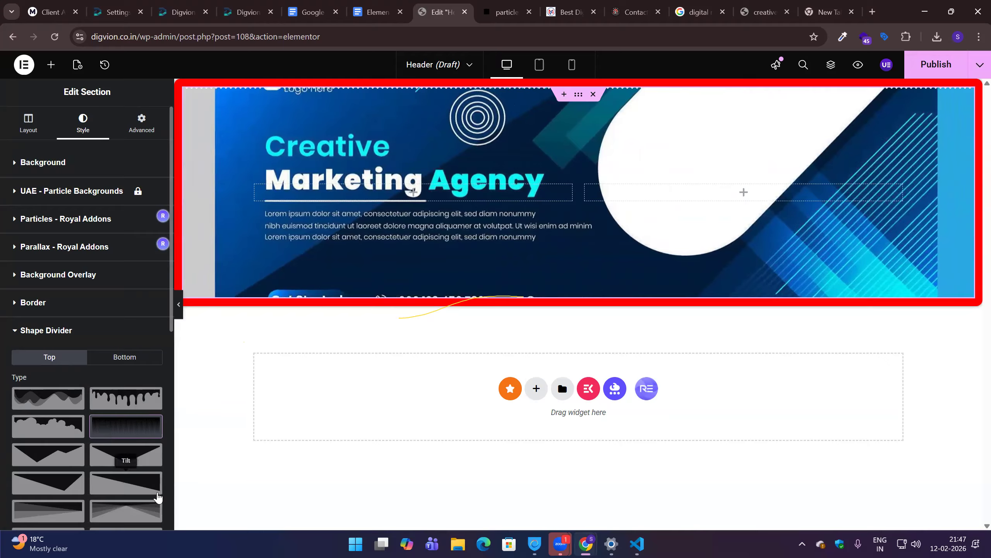
pyautogui.scroll(-4, 157, 497)
pyautogui.scroll(3, 71, 242)
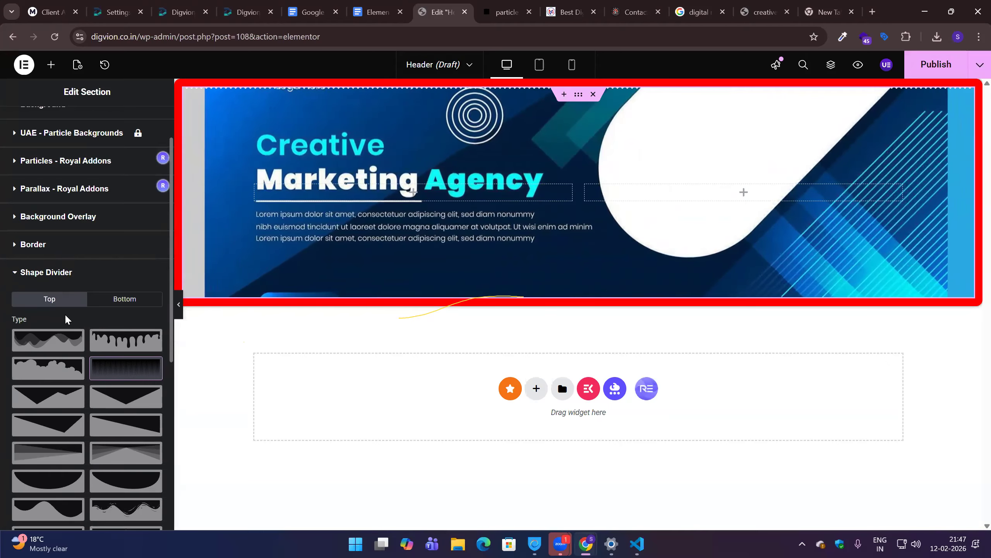
# Apply the two-peaked pyramid shape divider to the section's bottom edge.
pyautogui.click(125, 299)
pyautogui.click(48, 399)
pyautogui.scroll(2, 48, 376)
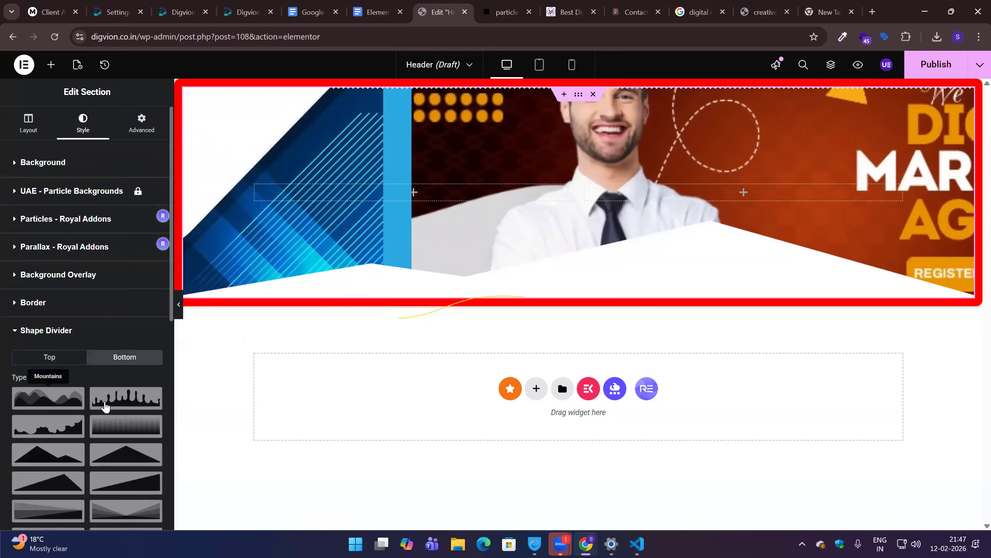
# Set the shape divider on the section's top edge to Mountains.
pyautogui.click(51, 357)
pyautogui.click(81, 392)
pyautogui.scroll(-6, 113, 312)
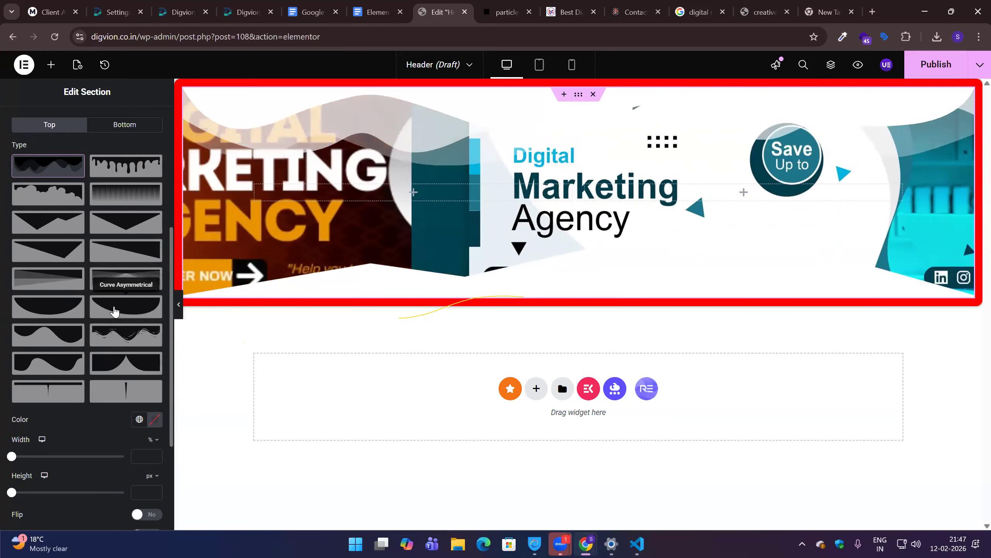
# Color the Mountains divider on the section's top edge red and set its width to 166% and height to 80 px.
pyautogui.scroll(-2, 134, 405)
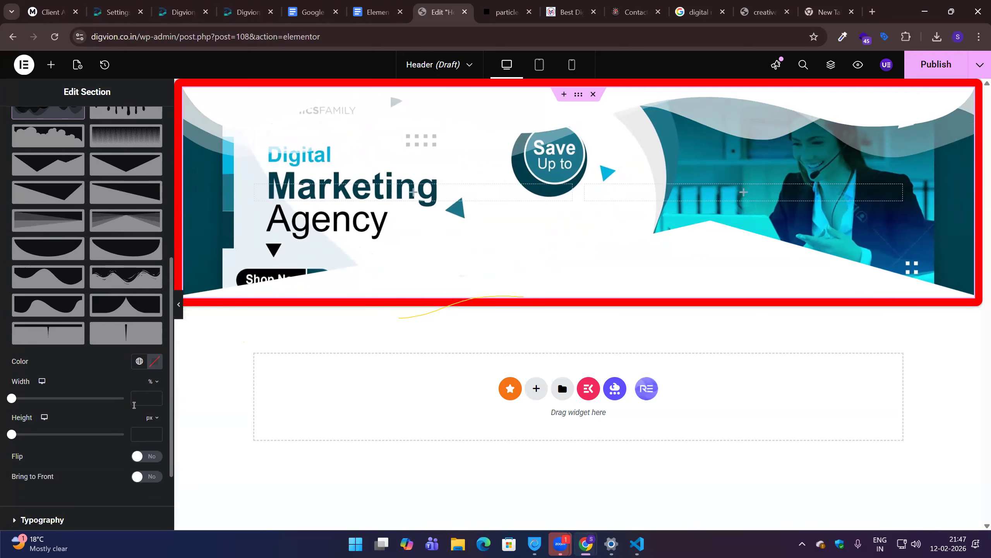
pyautogui.click(152, 366)
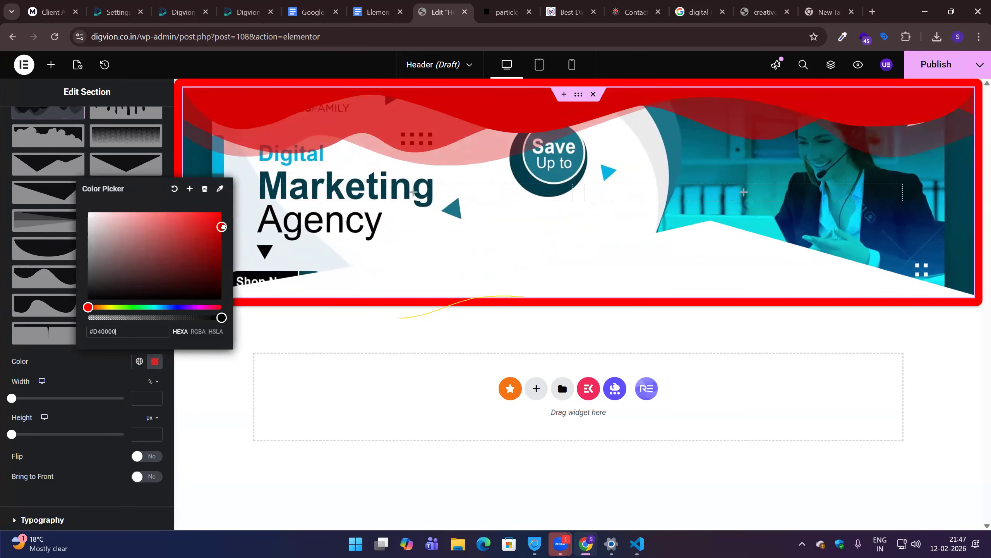
pyautogui.moveTo(10, 399); pyautogui.dragTo(49, 400)
pyautogui.moveTo(11, 435); pyautogui.dragTo(13, 435)
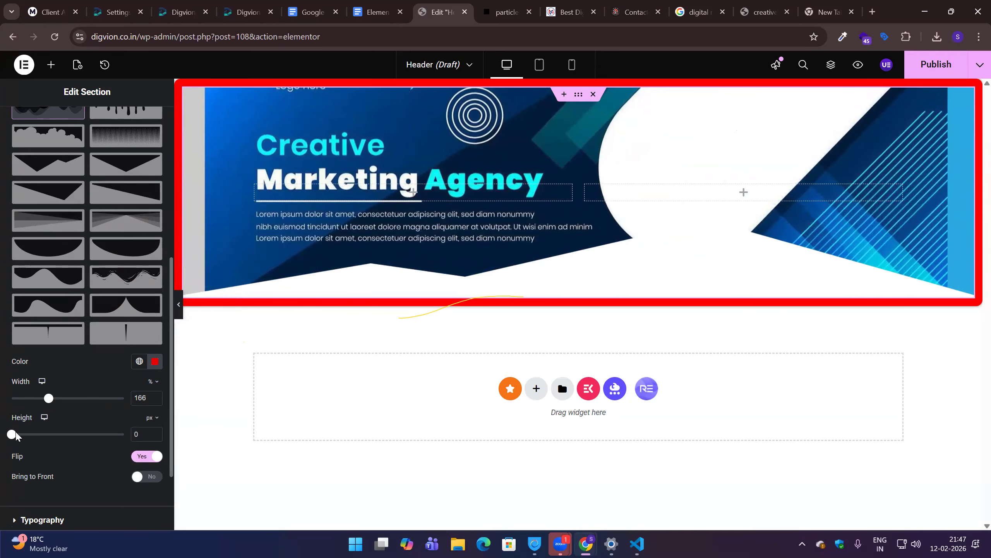
pyautogui.moveTo(12, 434); pyautogui.dragTo(13, 436)
pyautogui.click(29, 435)
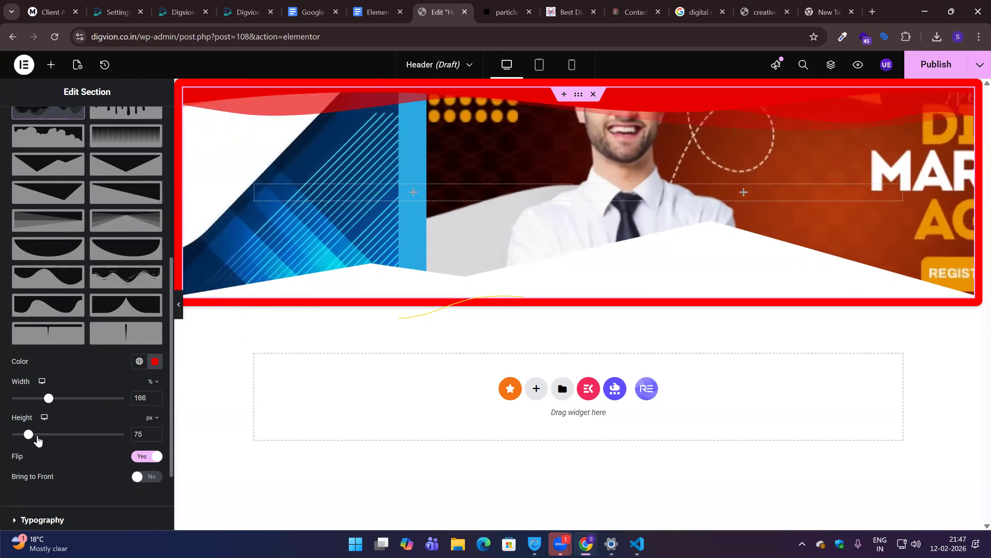
pyautogui.click(68, 435)
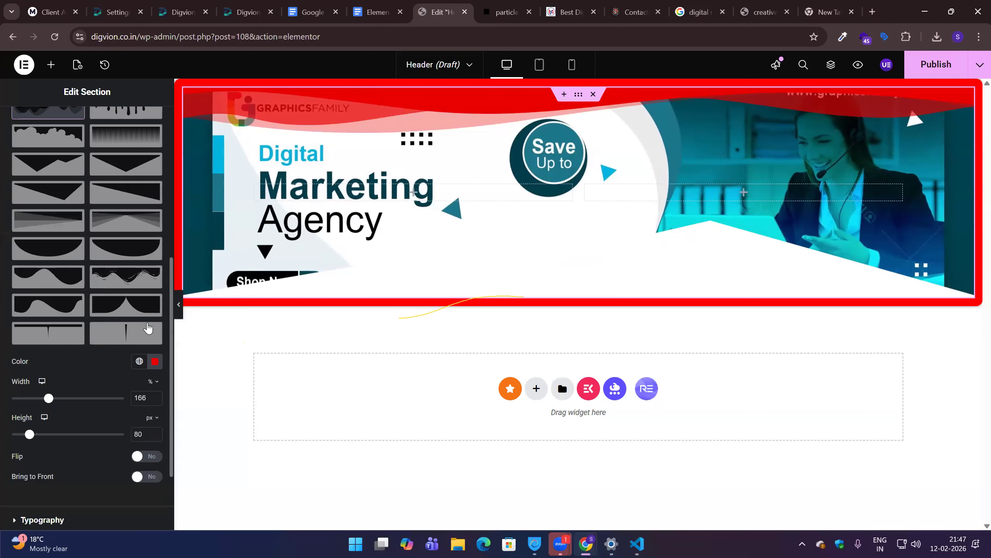
# Remove the shape dividers from the section's top and bottom edges.
pyautogui.scroll(4, 64, 388)
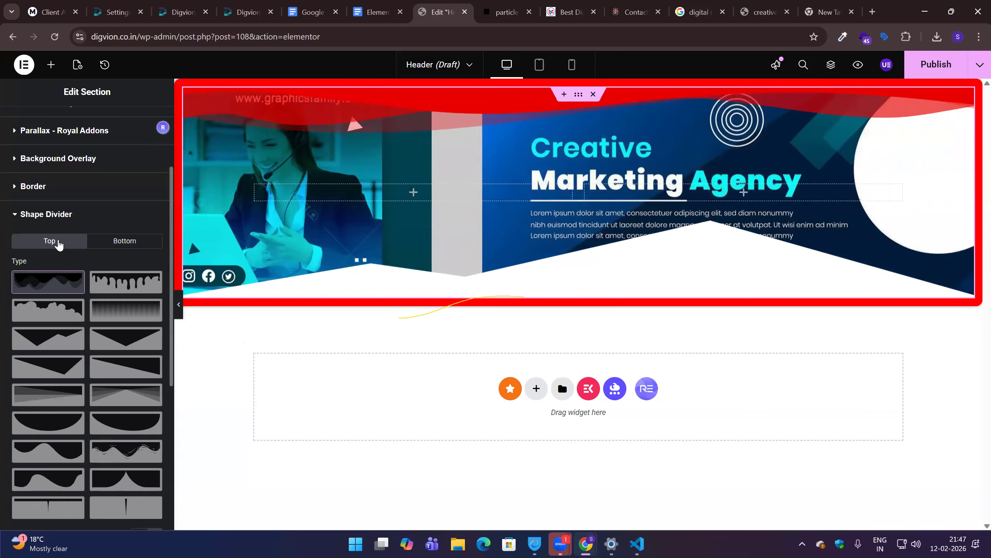
pyautogui.scroll(3, 102, 251)
pyautogui.click(121, 358)
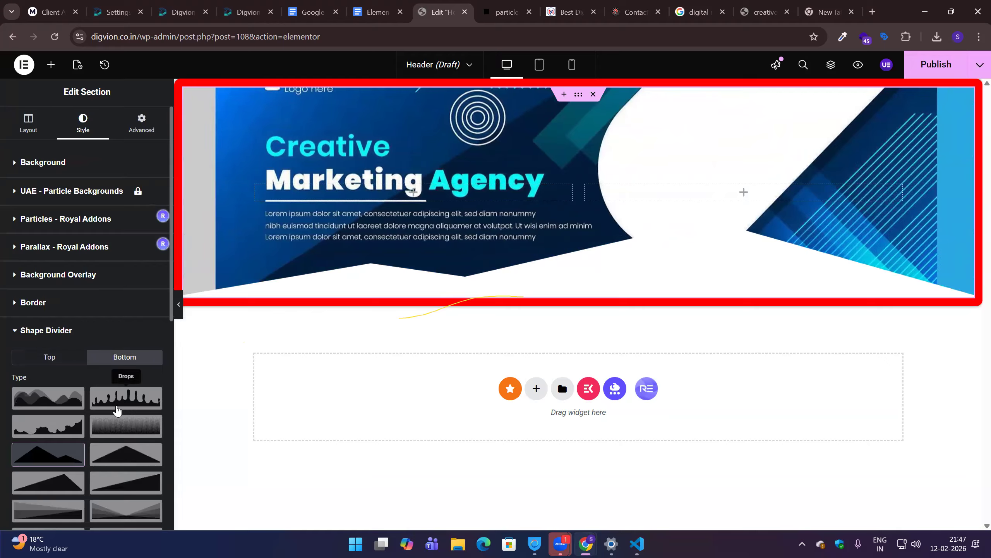
pyautogui.click(51, 459)
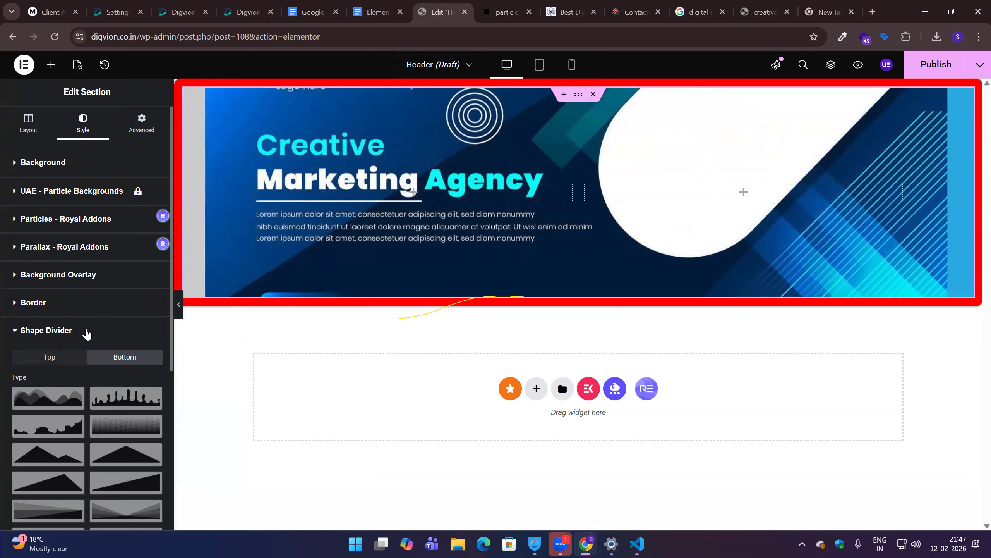
pyautogui.click(86, 333)
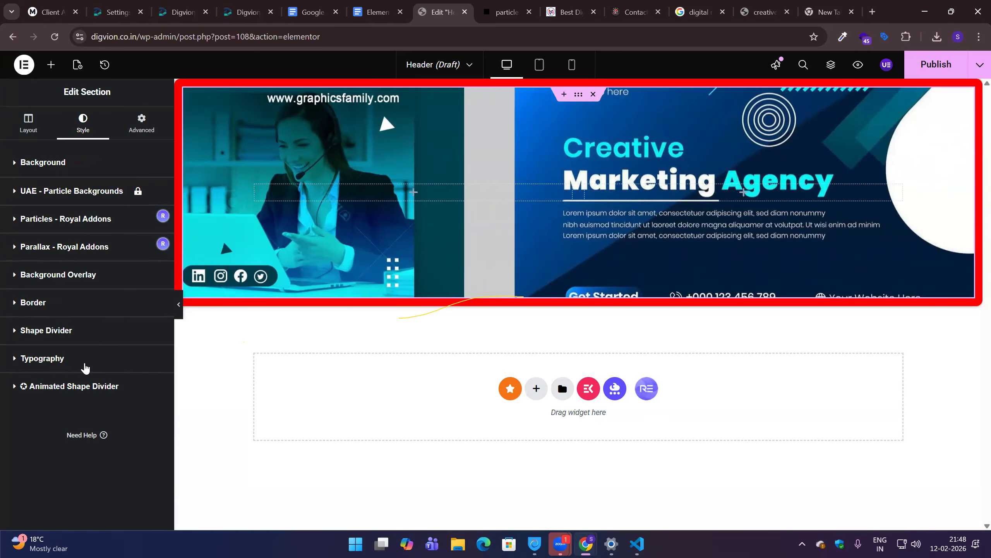
# Enable the section's animated shape divider and try the layered wave, dripping, splash and grass-like default shapes.
pyautogui.click(90, 393)
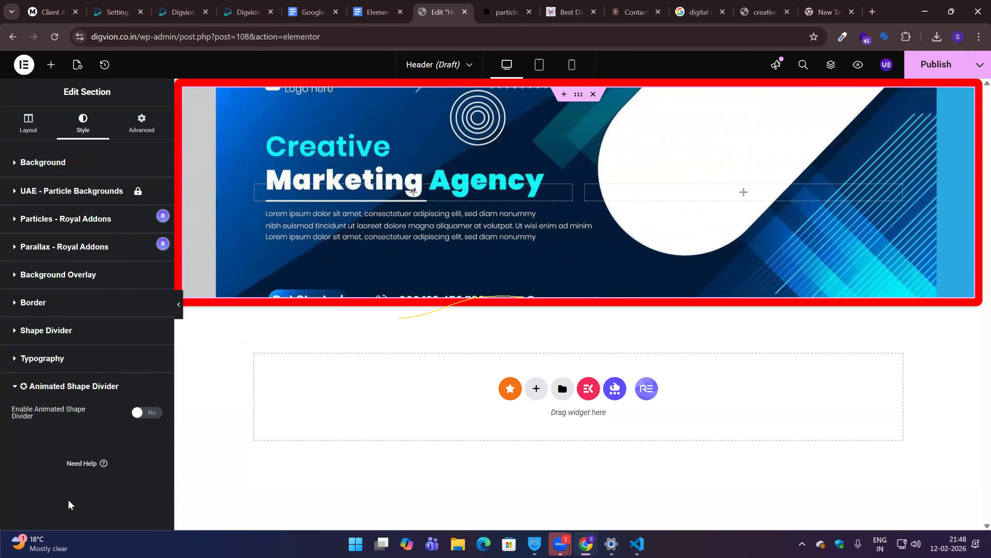
pyautogui.click(151, 413)
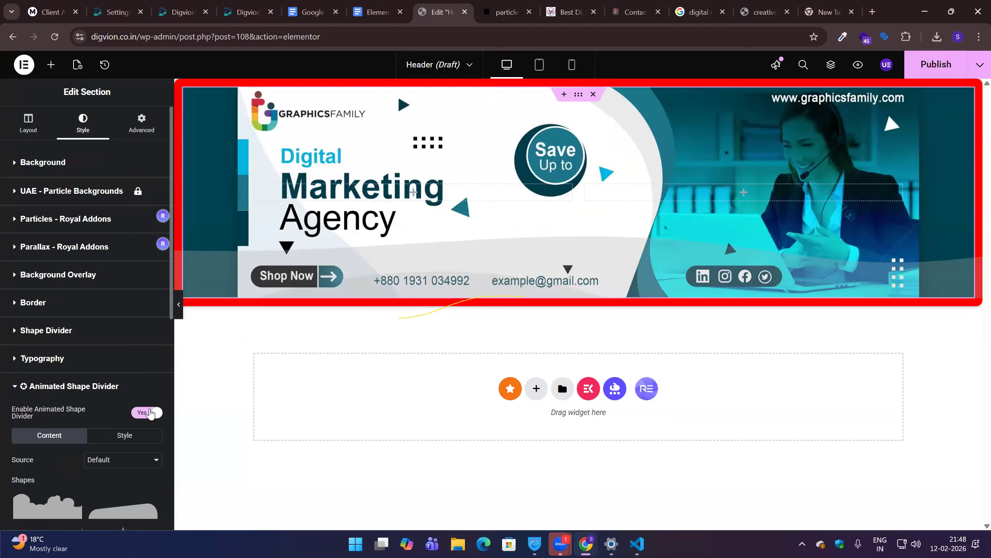
pyautogui.scroll(-3, 150, 413)
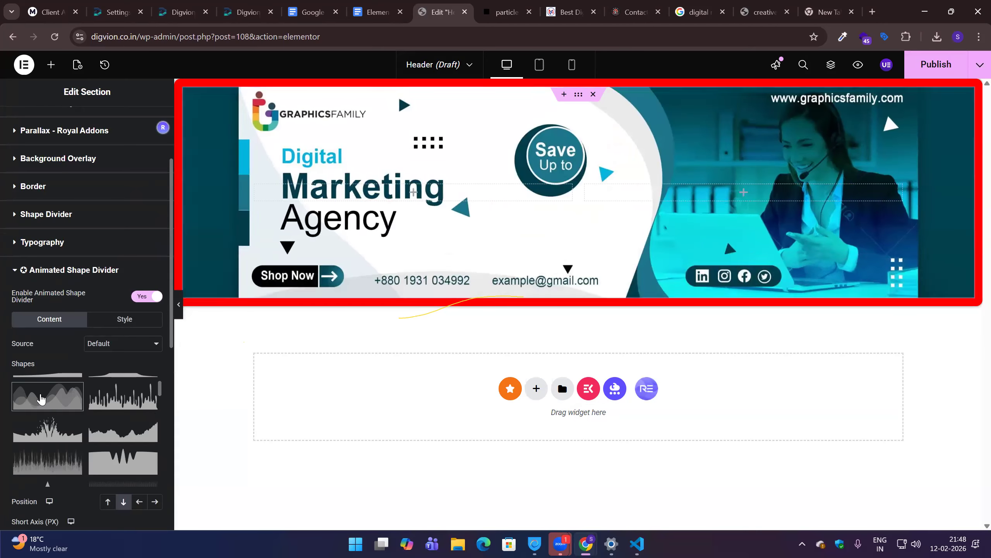
pyautogui.click(22, 395)
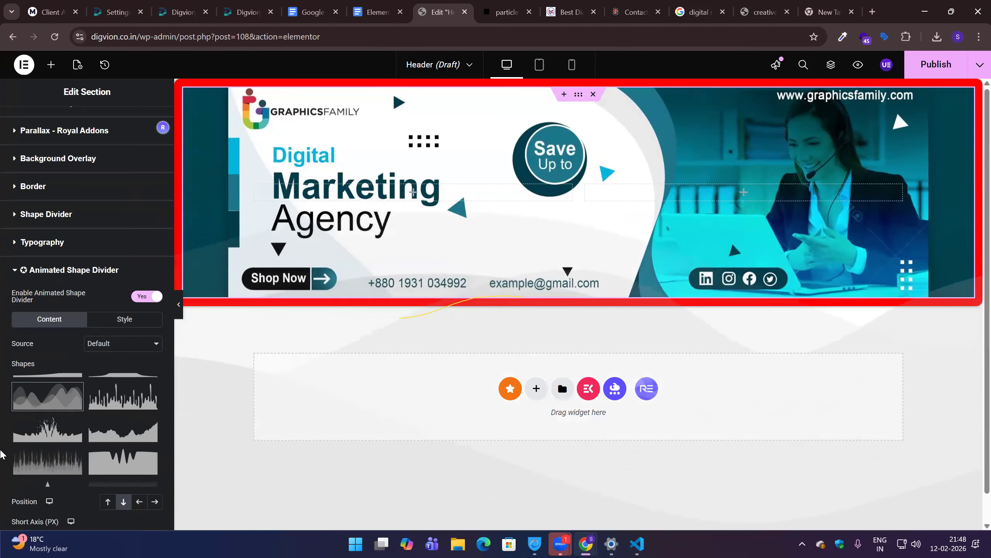
pyautogui.click(122, 406)
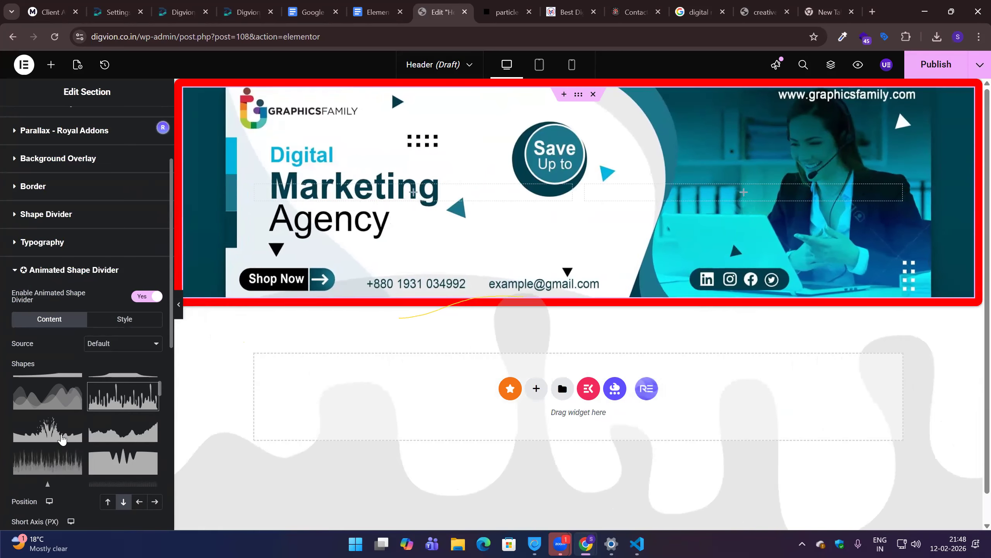
pyautogui.click(47, 430)
pyautogui.click(48, 467)
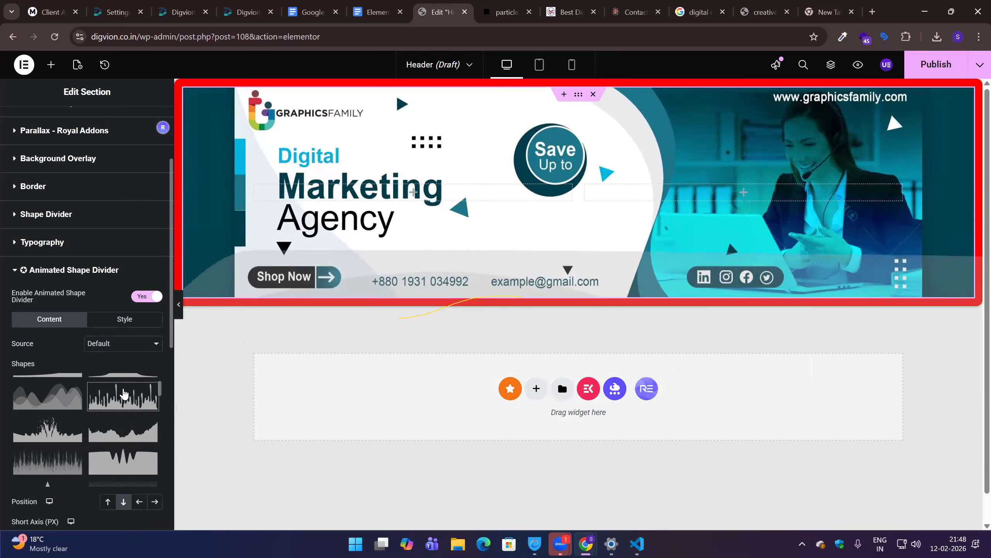
pyautogui.click(123, 393)
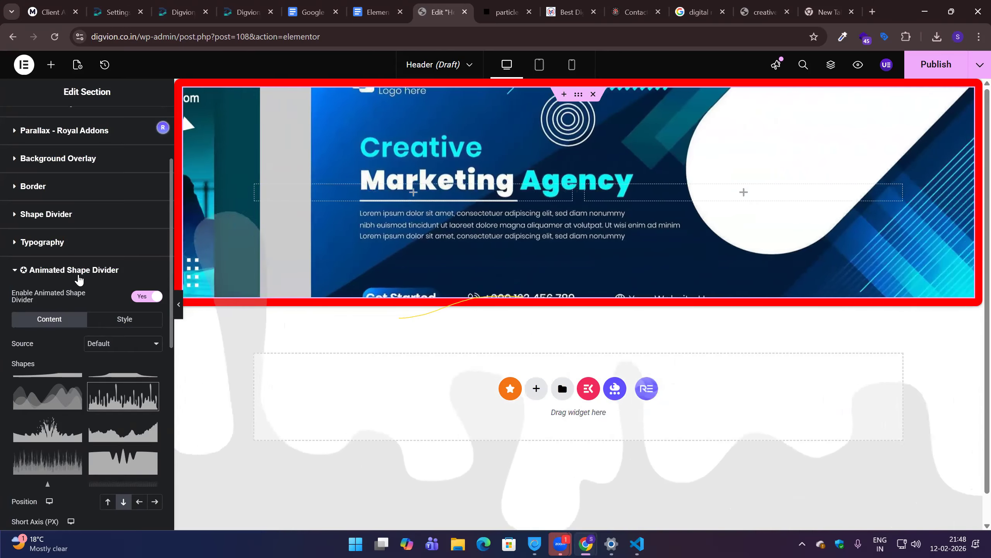
# Turn off the section's animated shape divider.
pyautogui.click(78, 274)
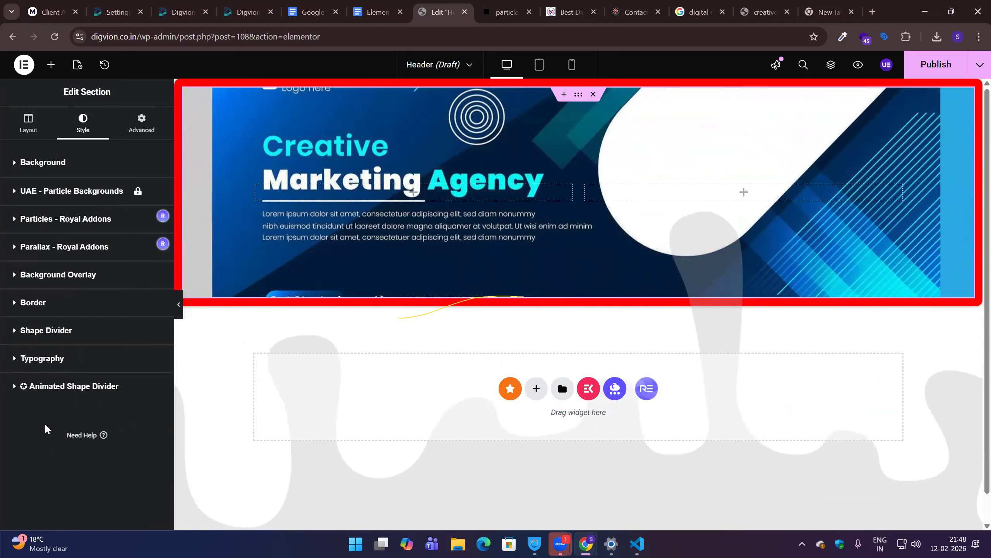
pyautogui.click(65, 386)
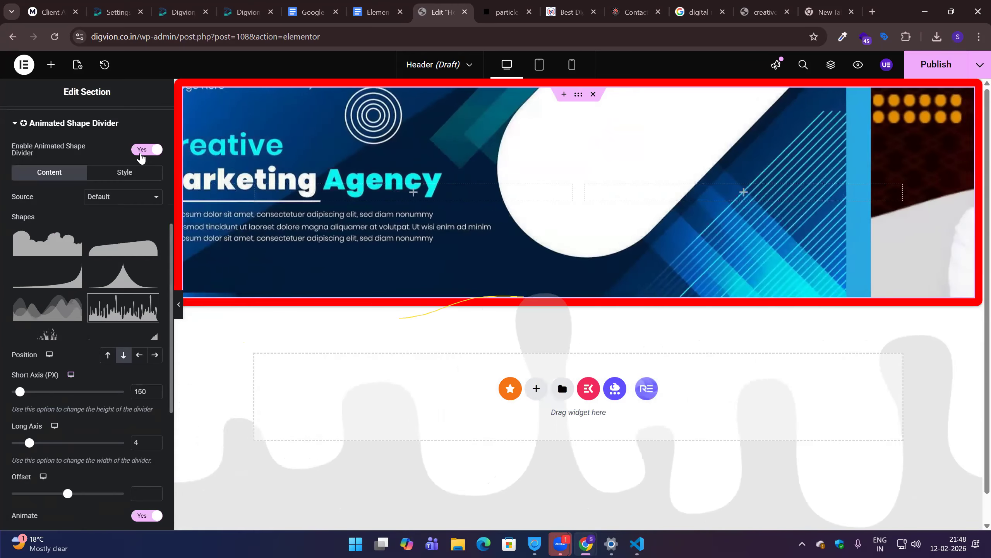
pyautogui.click(146, 149)
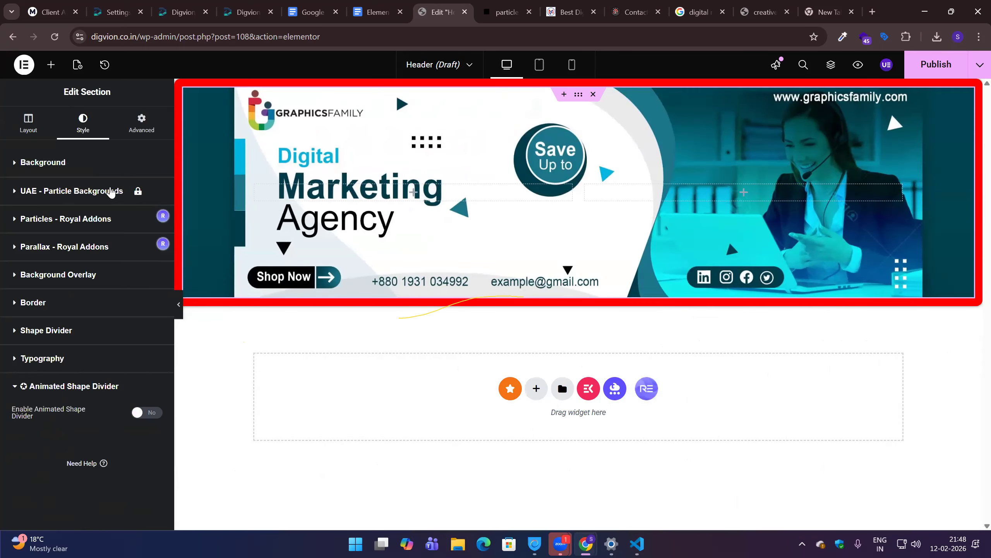
# Review the section's layout, style and advanced settings, including the background slideshow options.
pyautogui.click(29, 129)
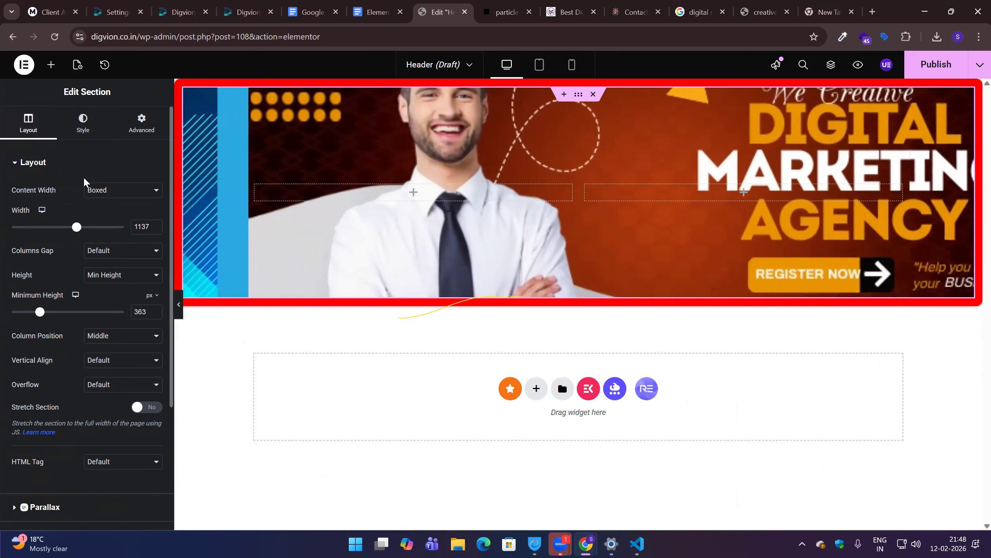
pyautogui.click(83, 124)
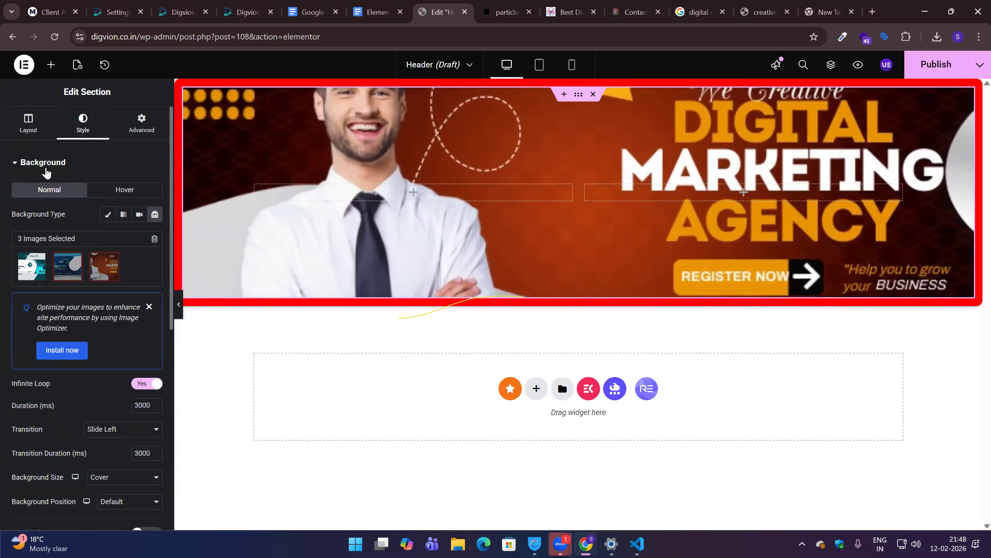
pyautogui.click(58, 163)
pyautogui.click(69, 168)
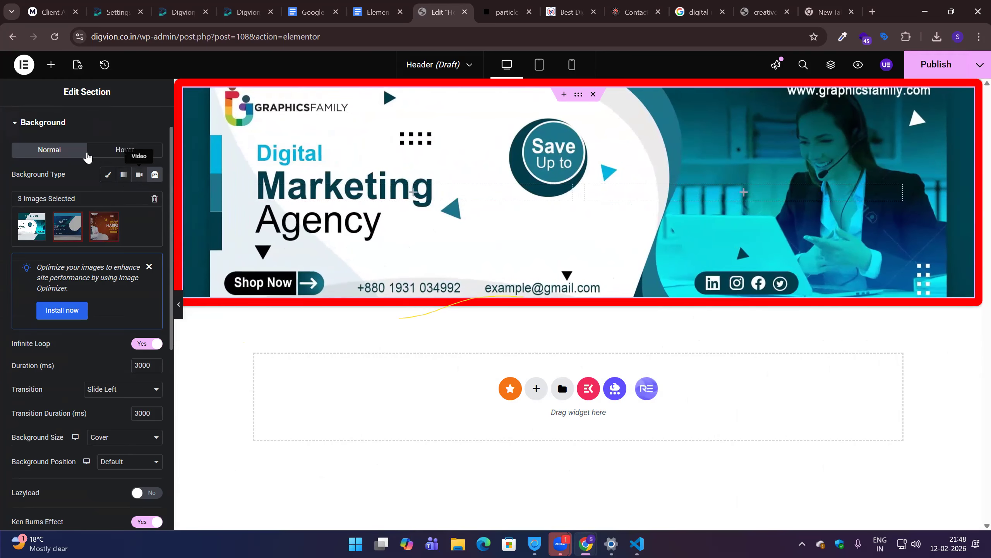
pyautogui.click(28, 123)
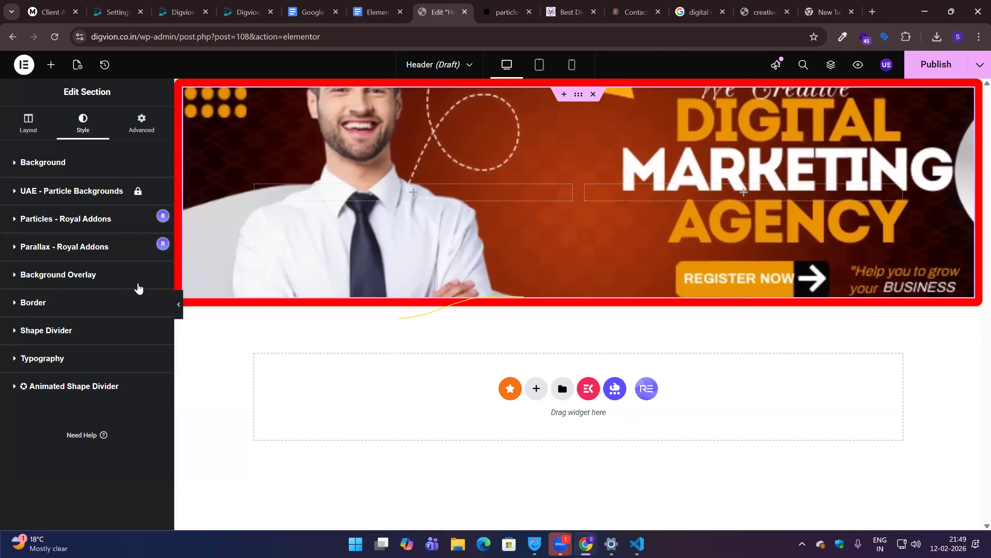
pyautogui.click(140, 125)
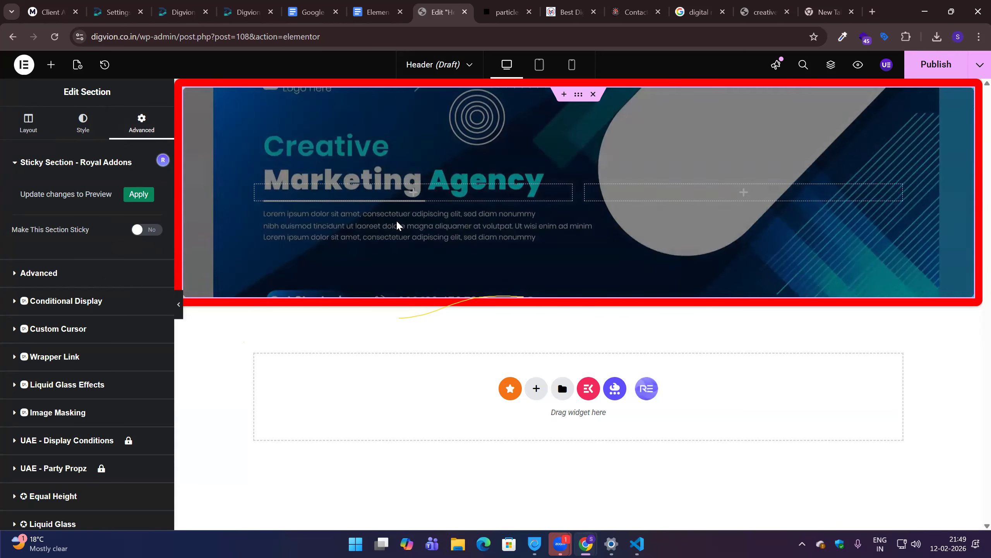
pyautogui.click(70, 130)
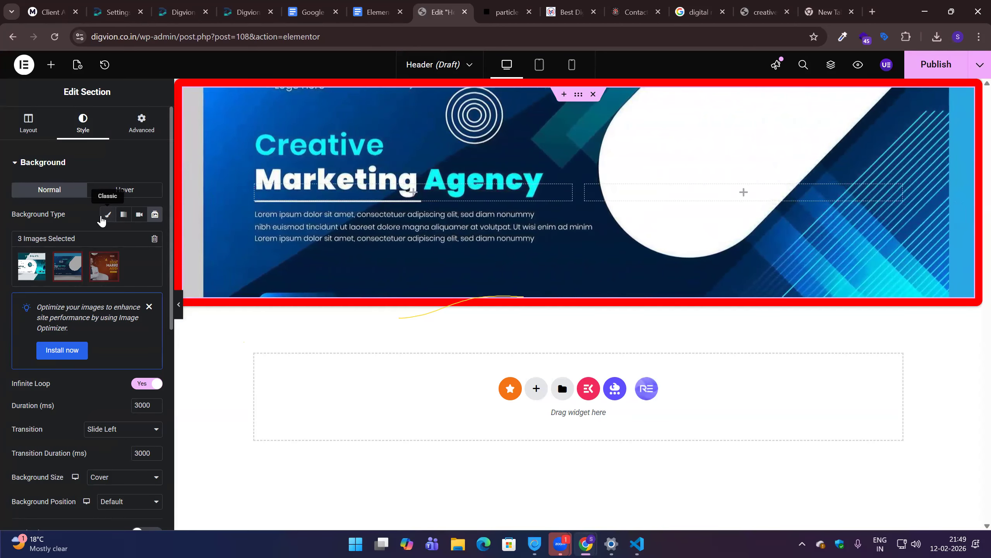
# Switch to the Digvion site and examine the Elementor add-ons in its list of installed plugins.
pyautogui.click(199, 9)
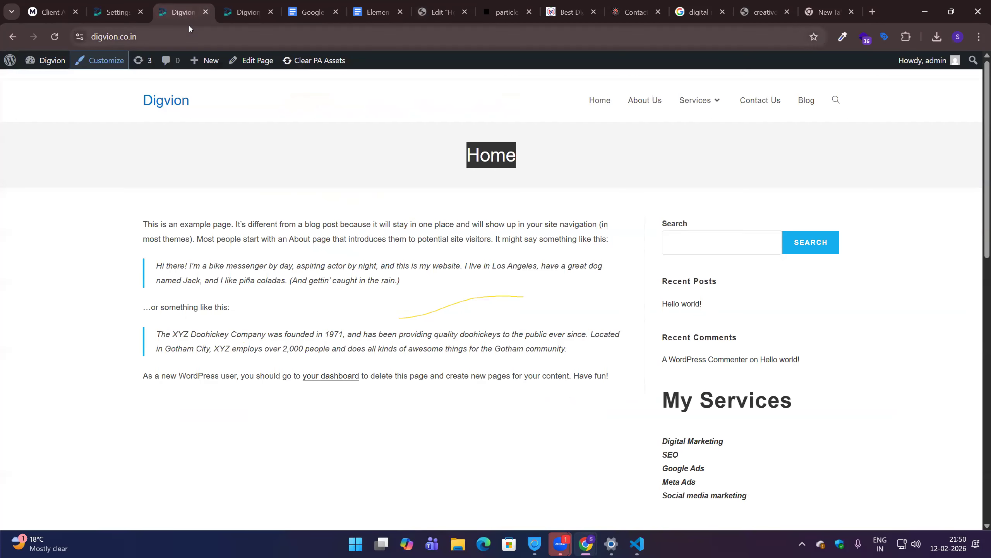
pyautogui.moveTo(46, 60)
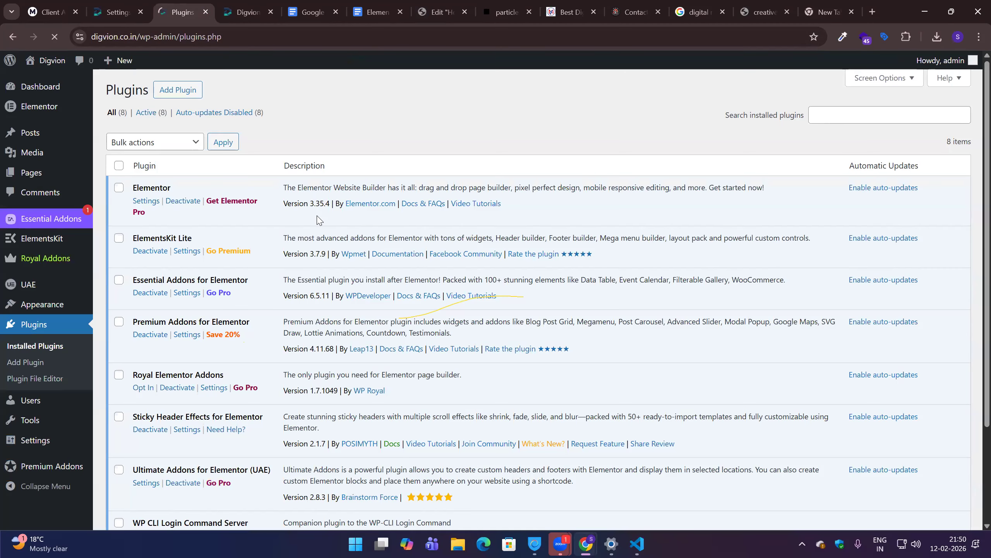
pyautogui.scroll(-1, 192, 178)
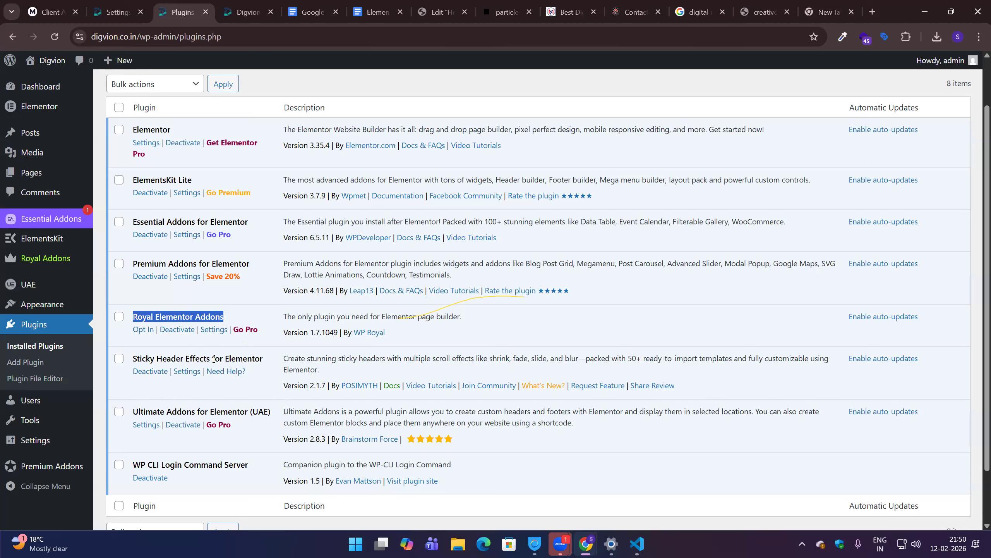
pyautogui.tripleClick(273, 359)
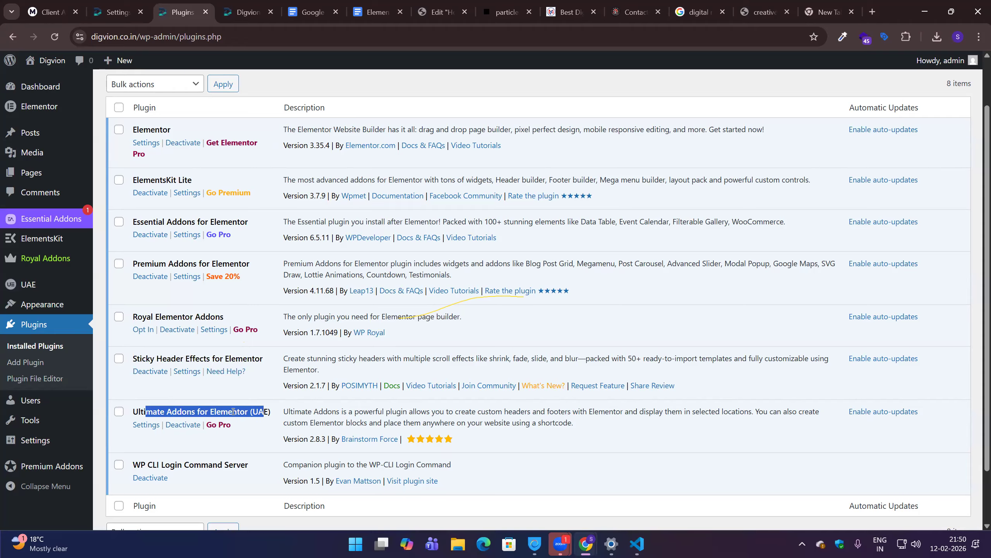
pyautogui.scroll(-1, 237, 402)
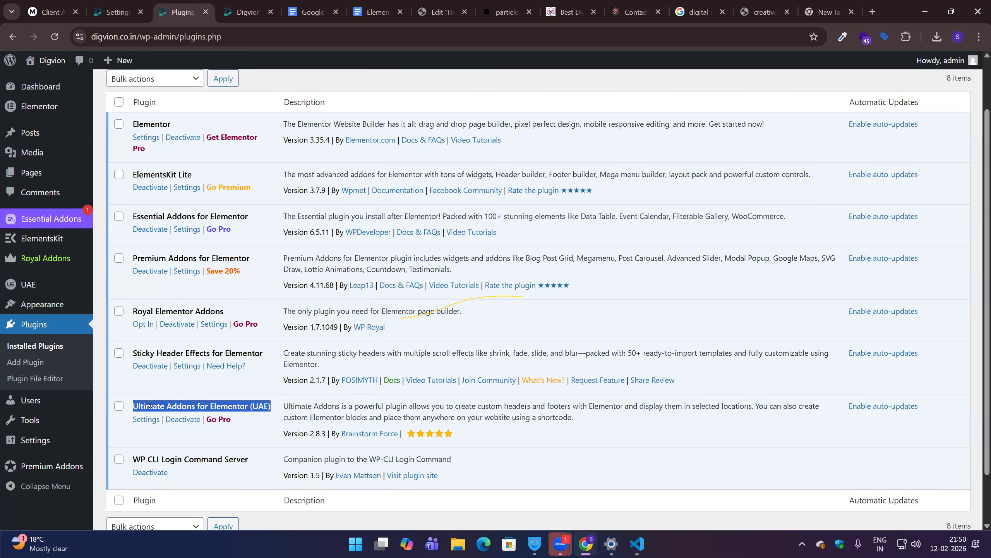
pyautogui.scroll(-1, 155, 423)
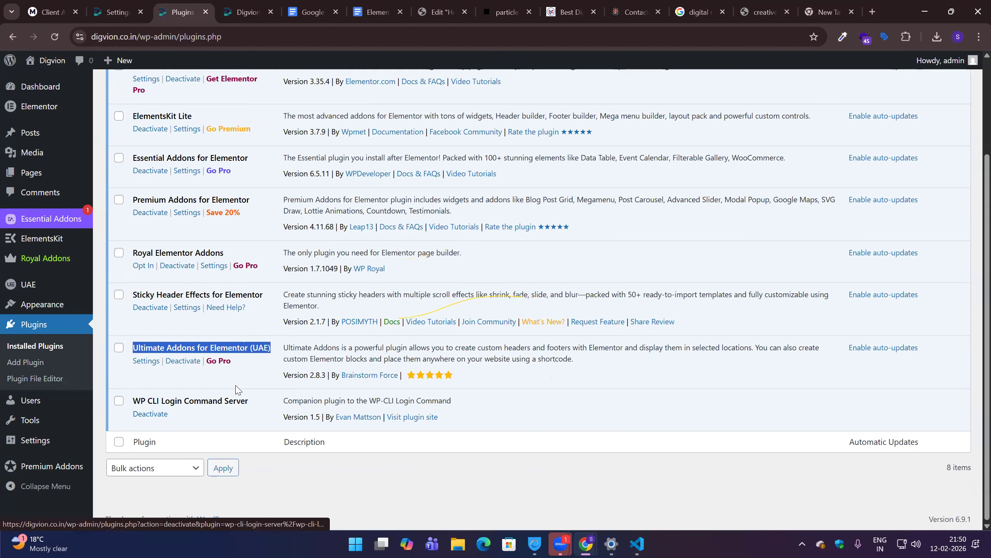